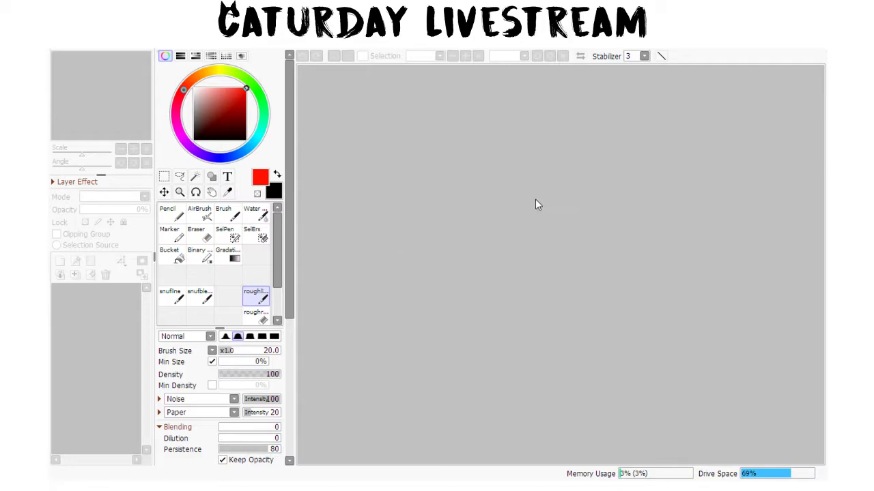
- Create a new canvas and add an empty layer above Layer1
click(525, 314)
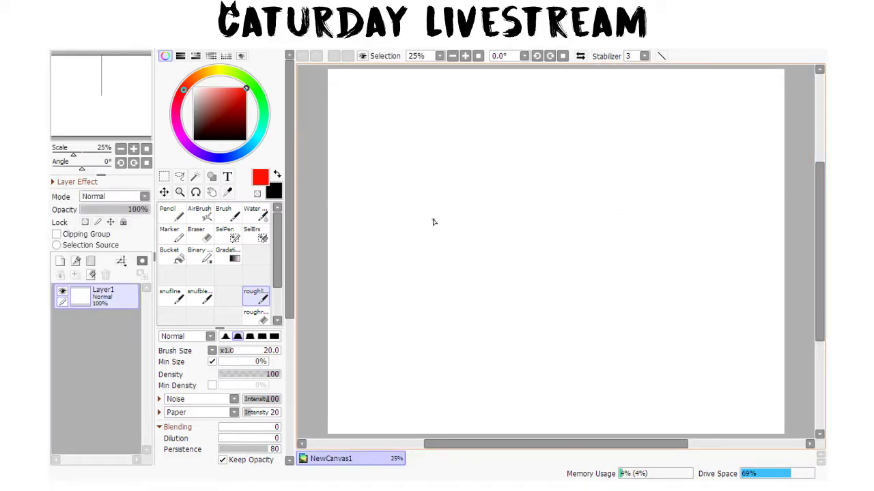
click(60, 261)
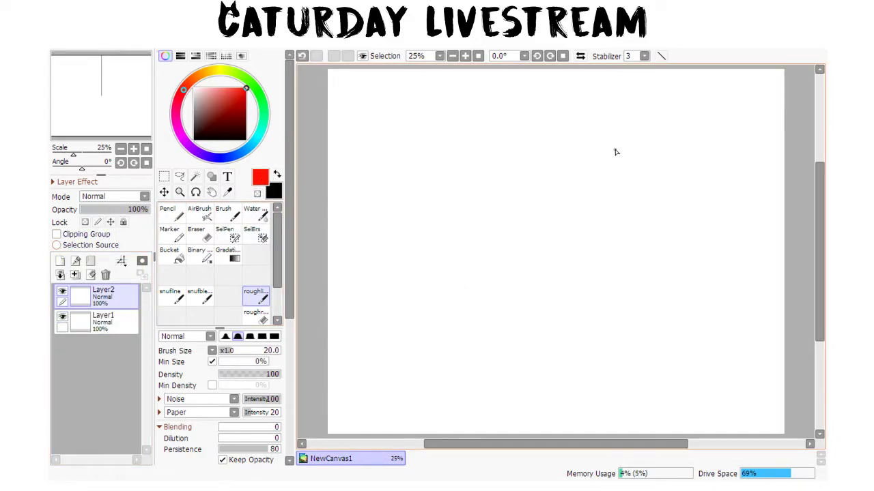
- Handwrite "greetings!" in dark gray across the canvas with the brush at size 44
alt+click(581, 230)
drag(228, 107, 195, 120)
mouse_move(542, 244)
mouse_down()
mouse_move(630, 220)
mouse_move(615, 188)
mouse_up()
mouse_move(409, 205)
mouse_down()
mouse_move(414, 313)
mouse_move(440, 190)
mouse_up()
mouse_move(462, 217)
mouse_down()
mouse_move(502, 217)
mouse_move(536, 216)
mouse_up()
mouse_move(535, 145)
mouse_down()
mouse_move(543, 211)
mouse_move(566, 183)
mouse_up()
mouse_move(561, 182)
mouse_down()
mouse_move(584, 182)
mouse_move(627, 205)
mouse_move(638, 247)
mouse_move(643, 174)
mouse_move(650, 210)
mouse_up()
drag(705, 118, 700, 194)
click(698, 216)
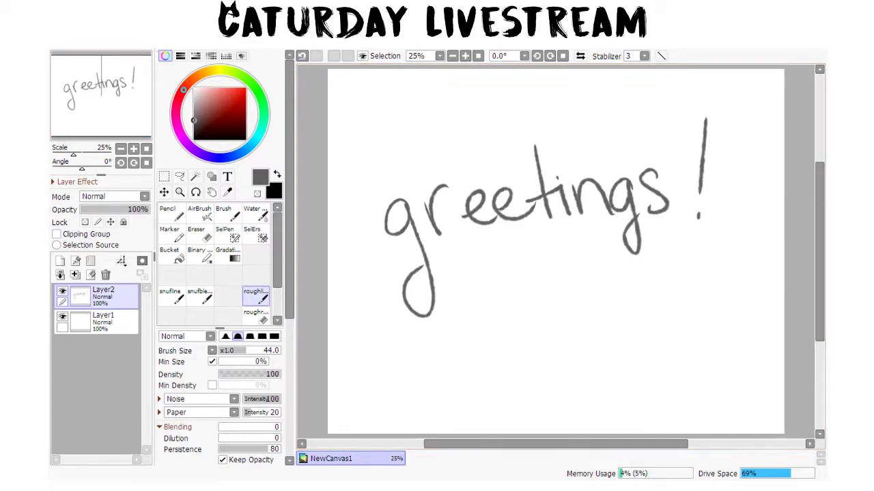
scroll(305, 238, up, 1)
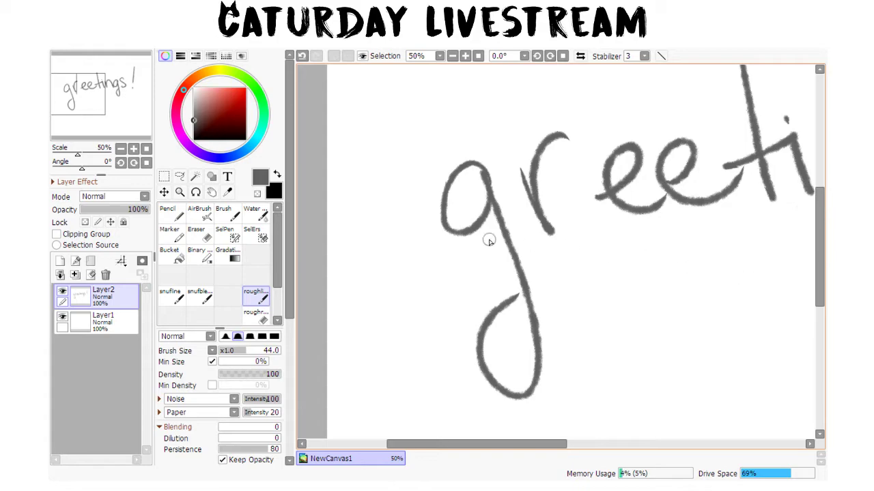
scroll(683, 117, down, 3)
drag(634, 196, 501, 250)
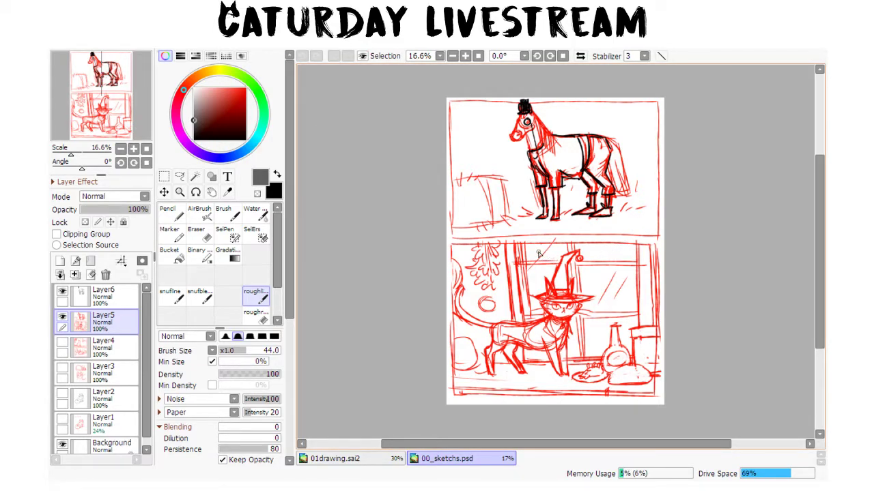
- Select the lower panel with the hatted cat sketch on Layer5 of 00_sketchs.psd and copy it
key(m)
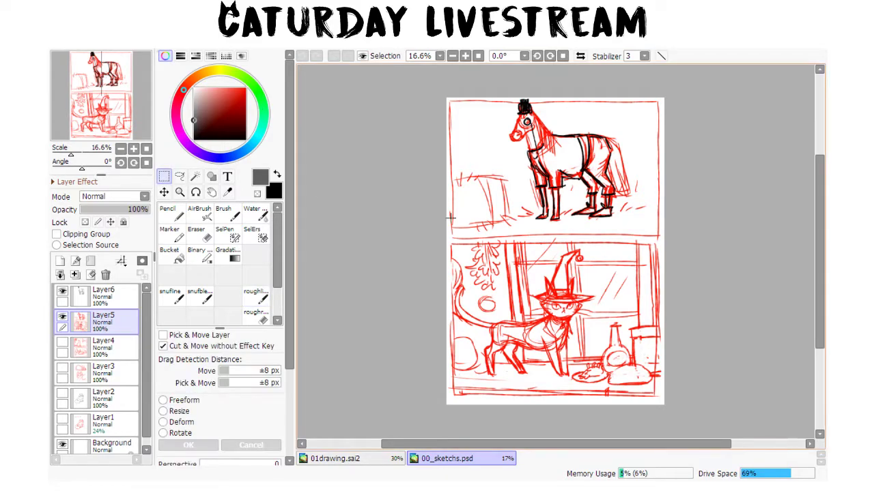
drag(444, 237, 756, 406)
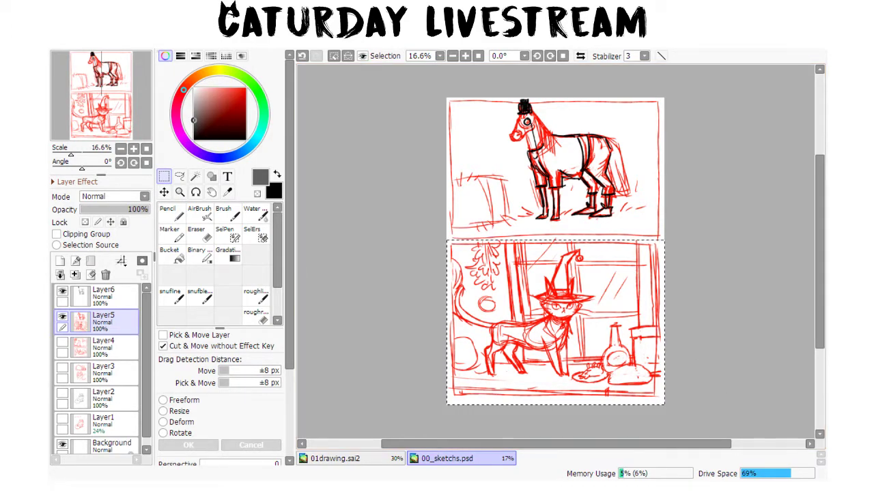
- Switch to 01drawing.sai2, delete the layer with the handwritten greeting and add a new empty layer
click(368, 460)
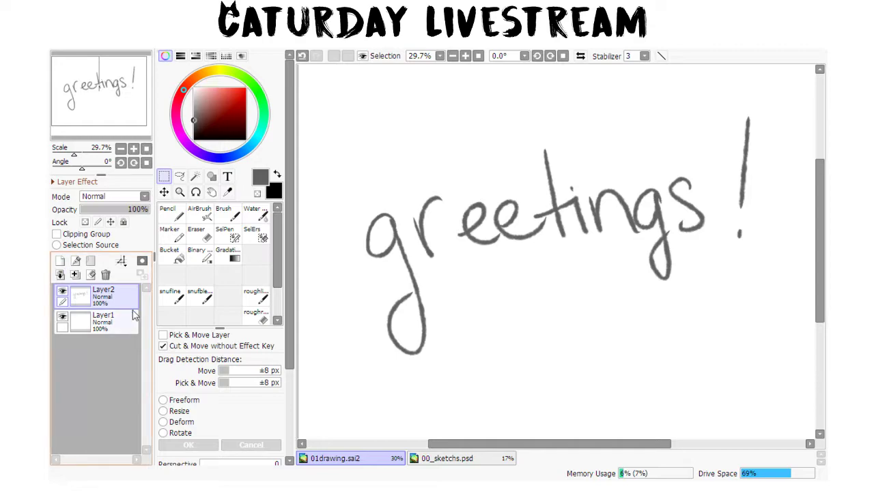
click(105, 274)
click(61, 261)
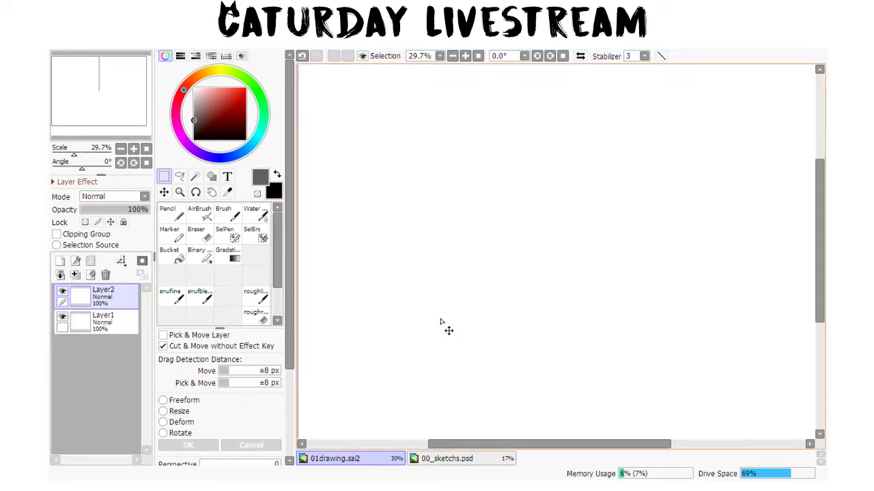
- Paste the copied cat sketch and move it up into the middle of the canvas
key(ctrl+v)
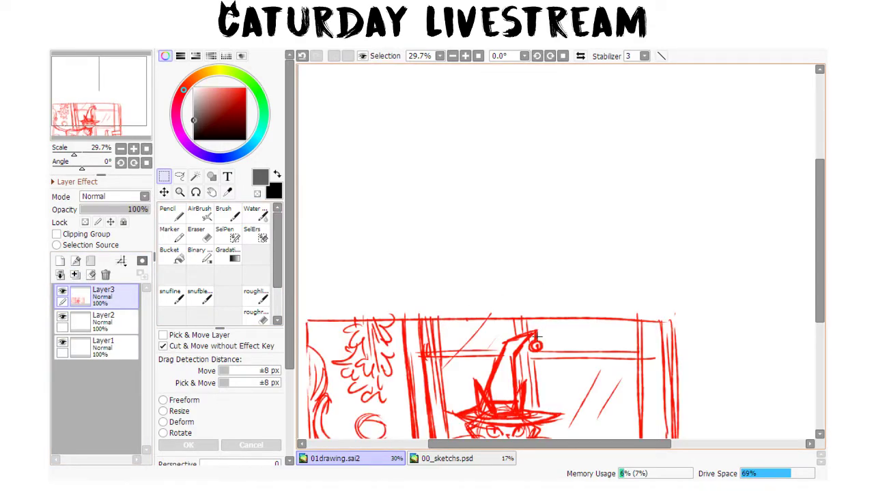
key(ctrl)
mouse_move(506, 335)
mouse_down()
mouse_move(540, 185)
mouse_move(572, 153)
mouse_up()
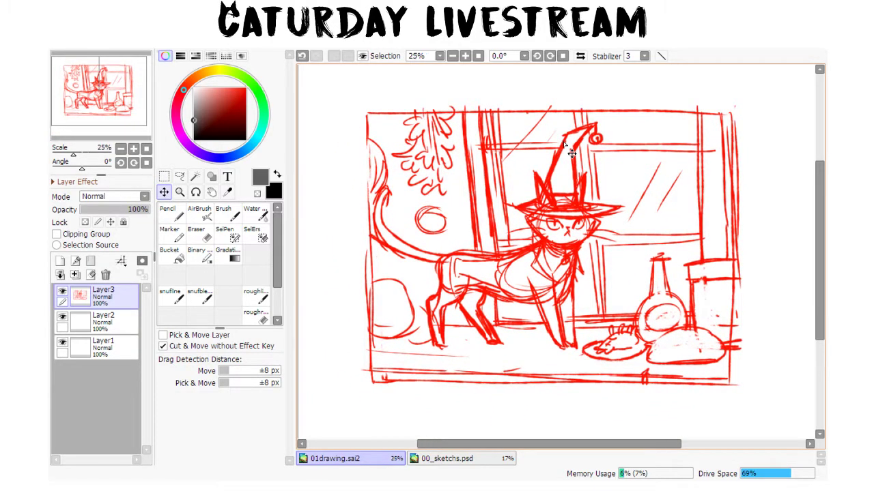
scroll(565, 143, down, 1)
drag(619, 277, 595, 272)
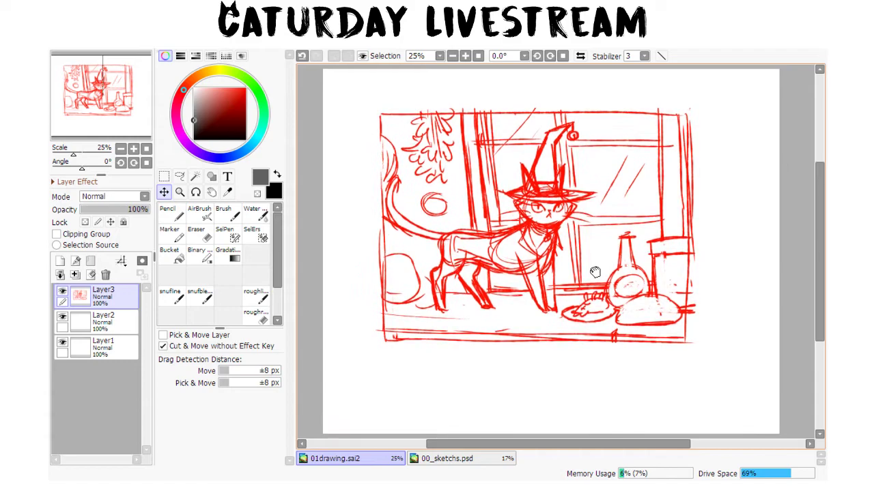
- Close 00_sketchs.psd and enlarge the pasted cat sketch with a free transform to fill the canvas width
click(453, 461)
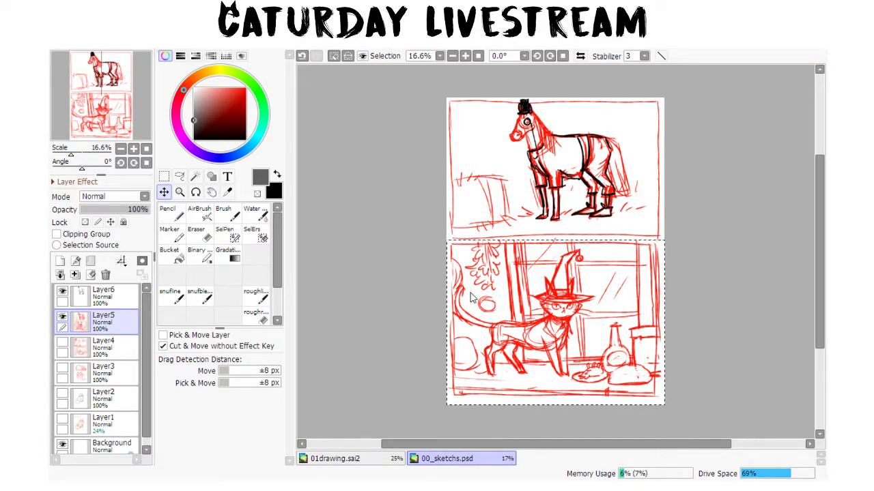
key(ctrl+w)
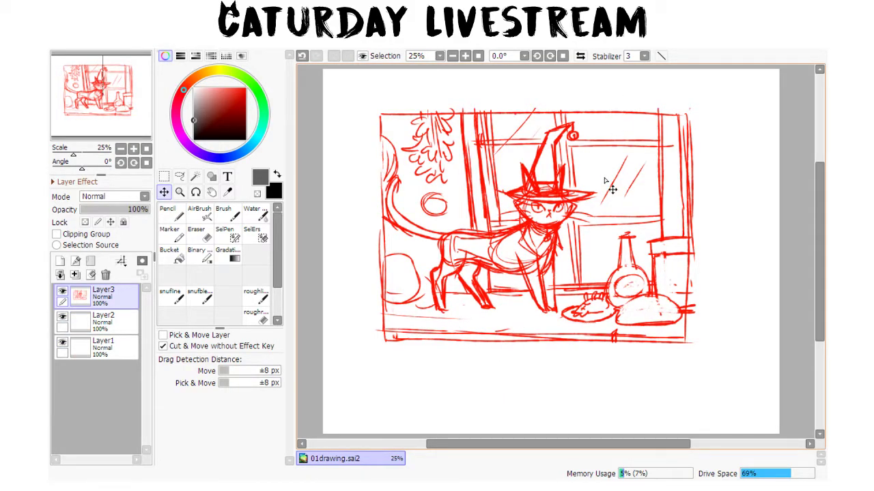
key(ctrl+t)
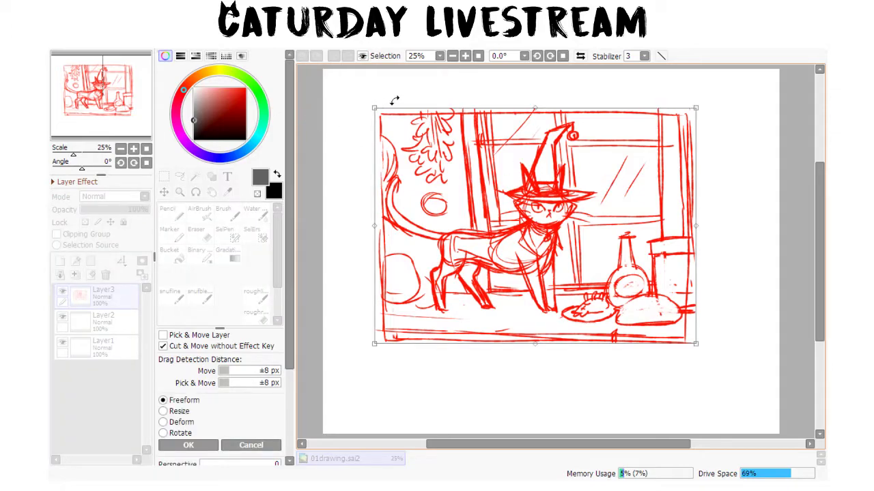
drag(376, 107, 314, 66)
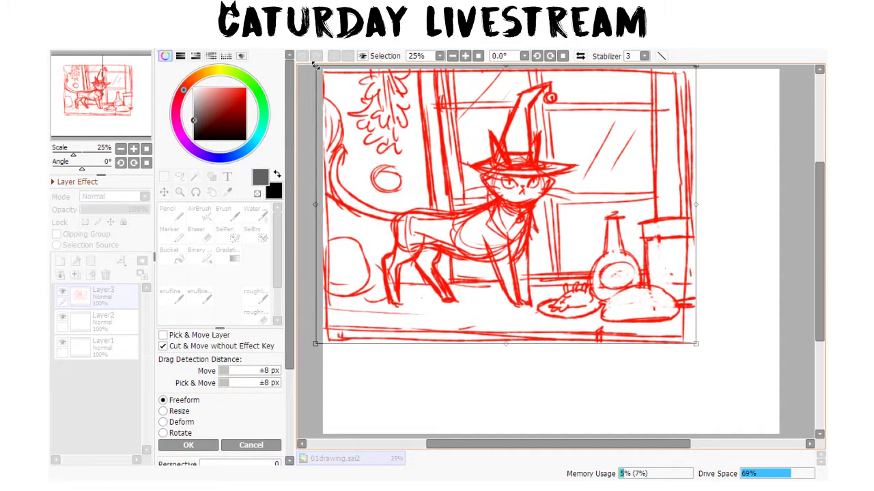
drag(694, 344, 797, 408)
drag(671, 310, 670, 319)
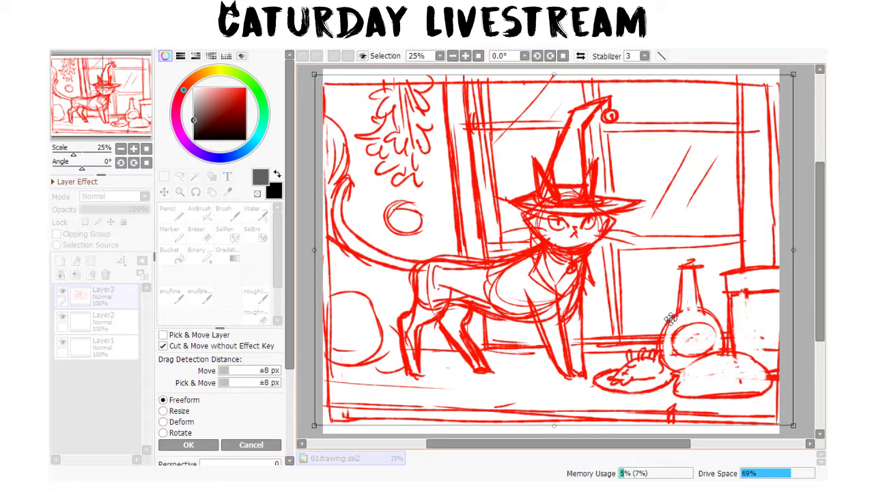
key(Return)
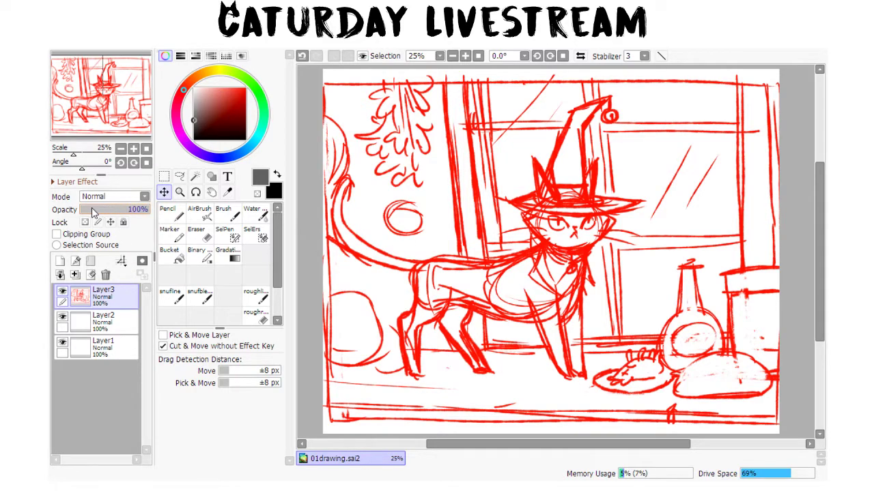
- Lower the opacity of the cat sketch layer to 9% and place the empty Layer2 above it
drag(113, 215, 87, 213)
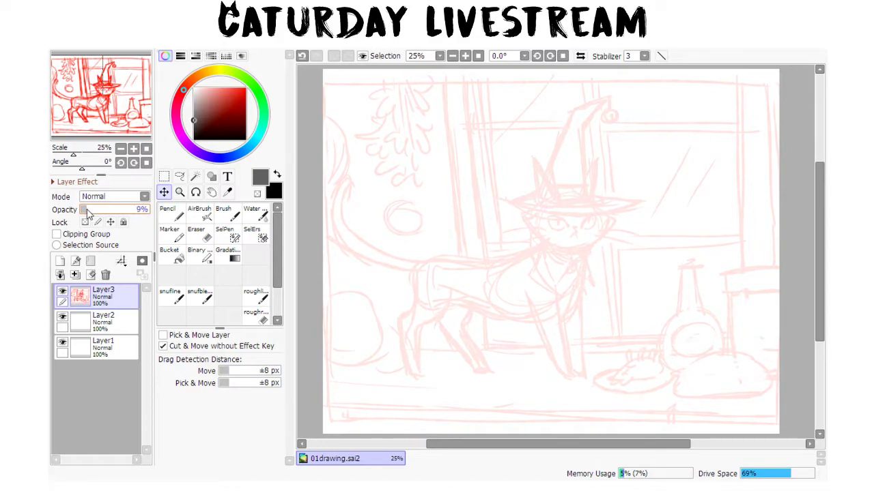
drag(124, 325, 119, 301)
- Switch to black and the rough line brush, and try a vertical stroke over the window, then undo it
click(276, 175)
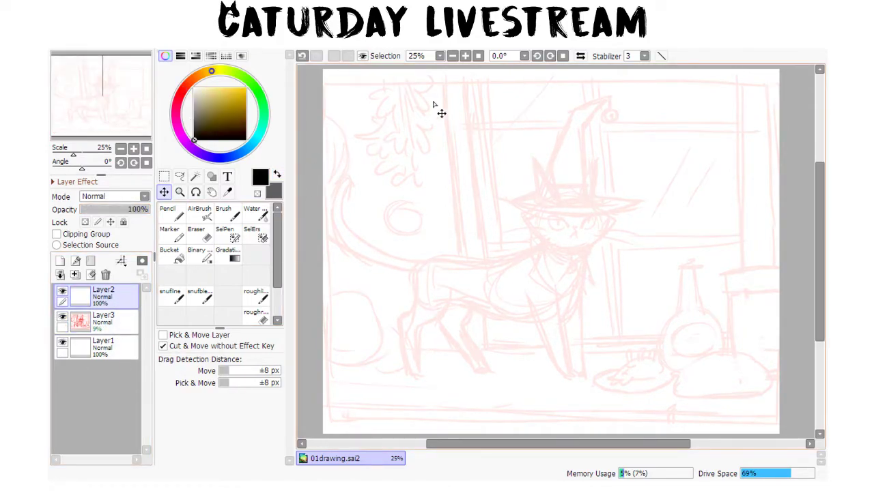
click(257, 293)
drag(705, 348, 685, 355)
drag(672, 122, 673, 226)
key(ctrl+z)
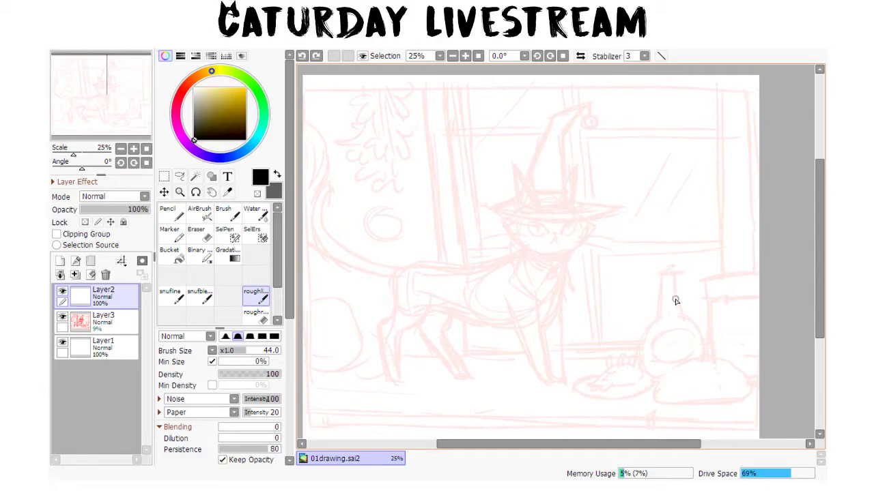
- Set the brush size to 18 and draw a straight black horizontal line across the full canvas width
right_click(683, 243)
click(756, 216)
mouse_move(637, 389)
mouse_down()
mouse_move(675, 312)
mouse_move(667, 345)
mouse_up()
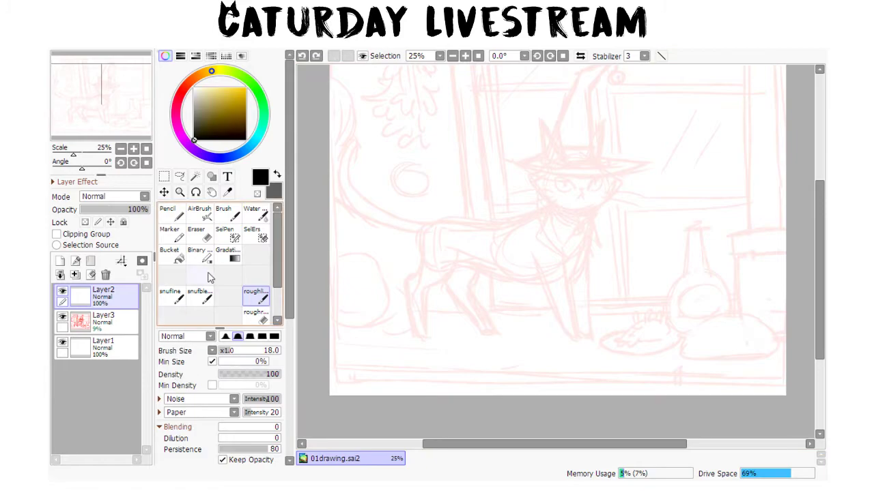
click(220, 157)
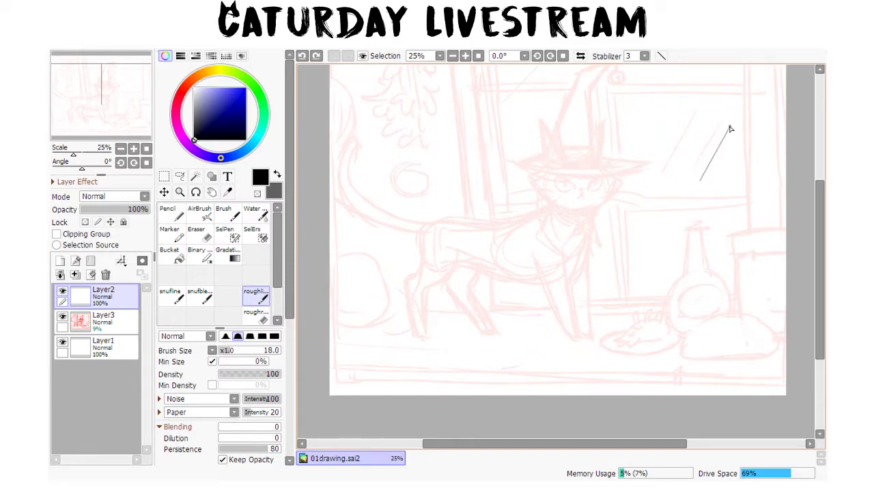
shift+click(789, 140)
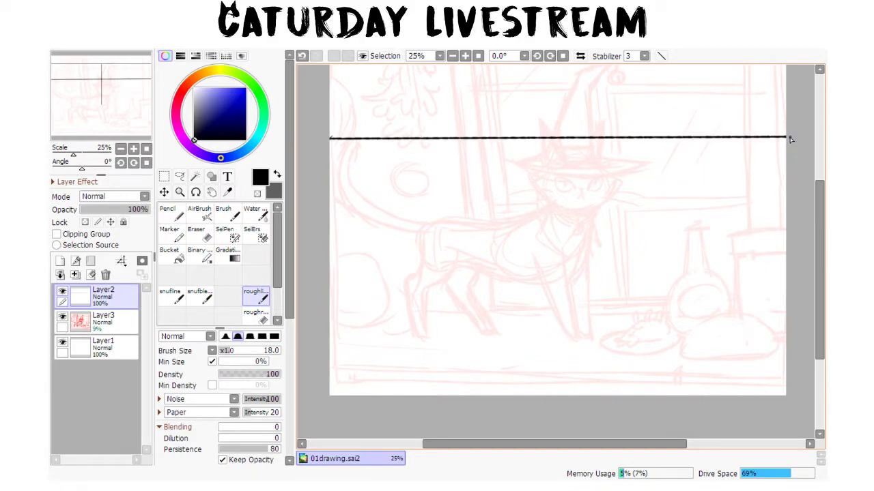
- Move the horizontal line down to the cat's eye level and set its layer opacity to 24%
drag(665, 236, 689, 260)
drag(673, 303, 670, 307)
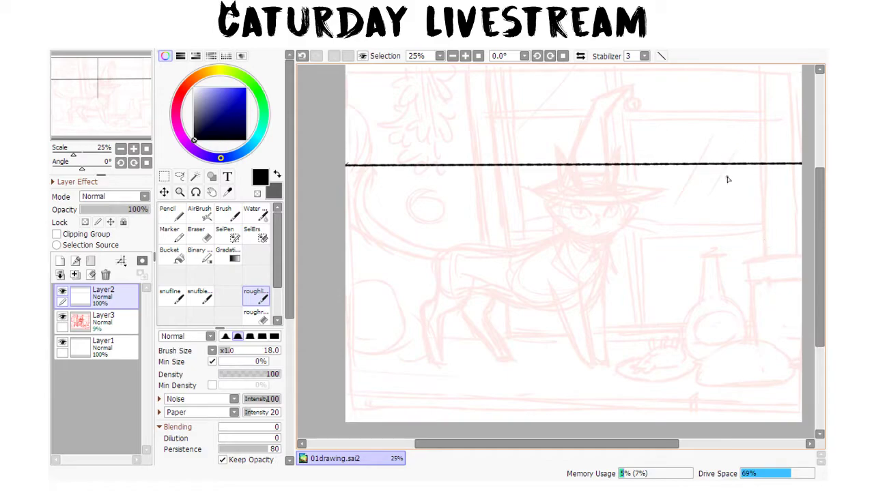
key(ctrl)
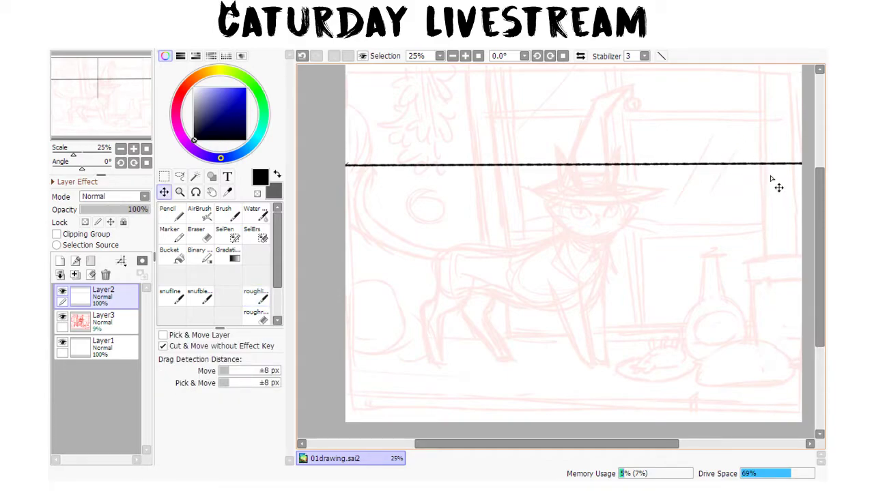
mouse_move(764, 169)
mouse_down()
mouse_move(763, 231)
mouse_move(764, 218)
mouse_up()
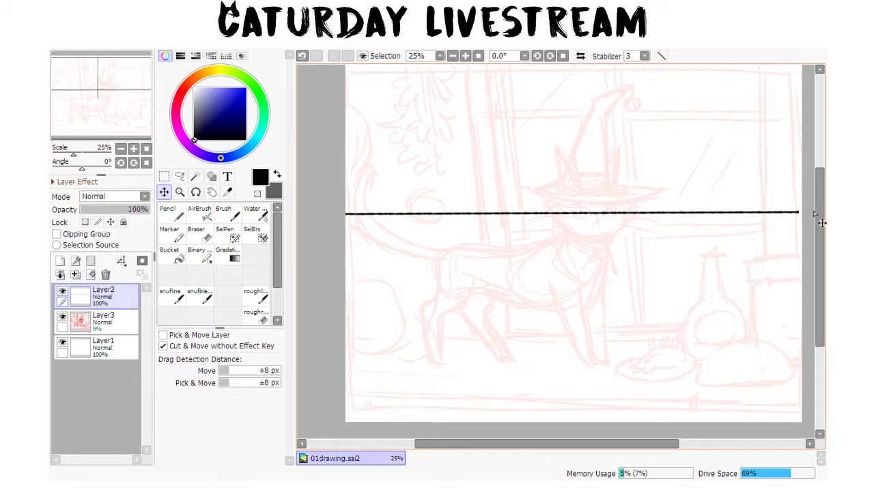
drag(135, 210, 97, 211)
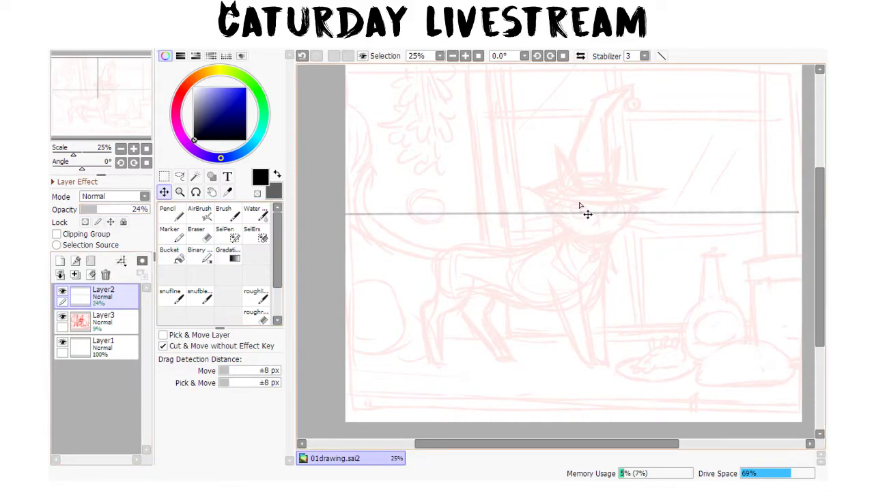
- Add a new layer and draw a straight near-vertical line from the cat's hind legs up to the canvas top
key(b)
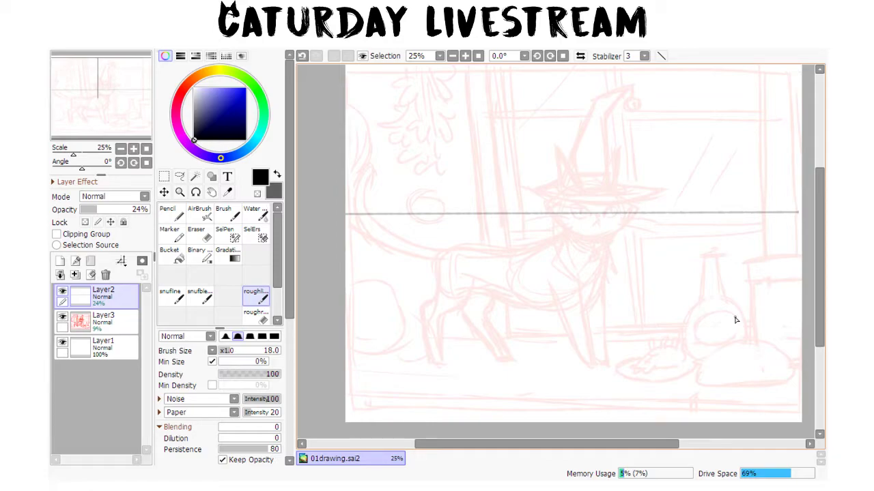
drag(725, 382, 733, 341)
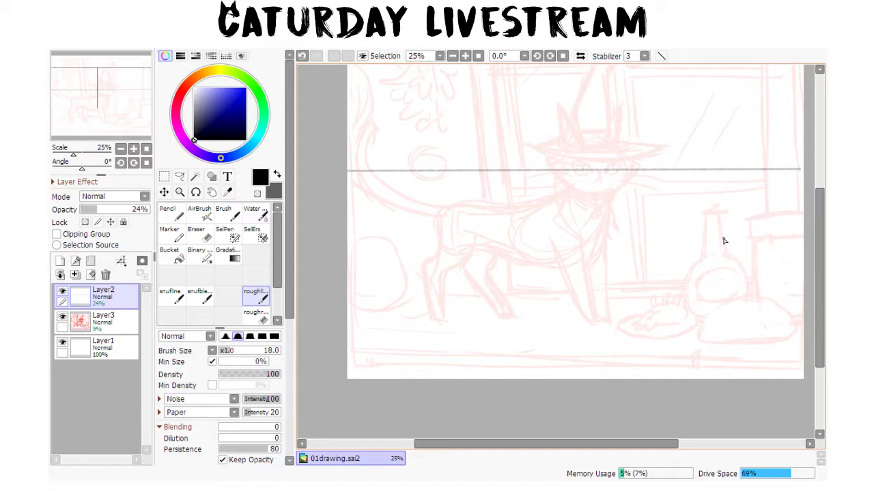
drag(561, 273, 565, 316)
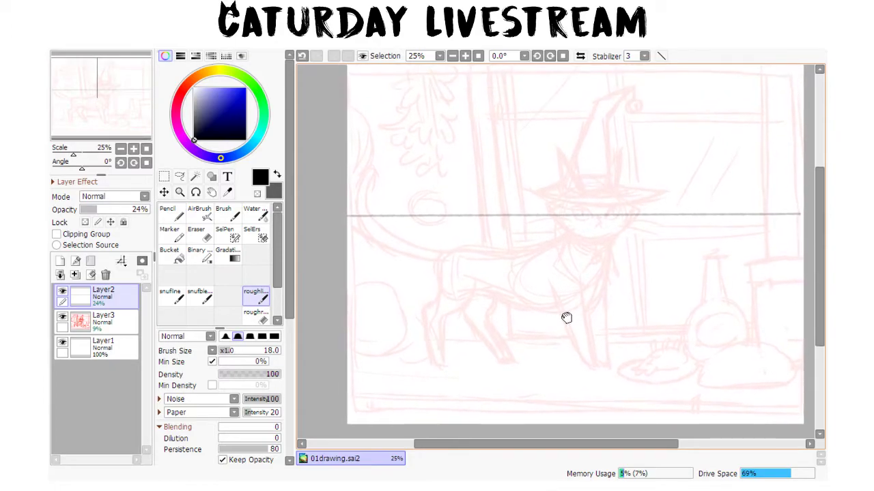
click(60, 261)
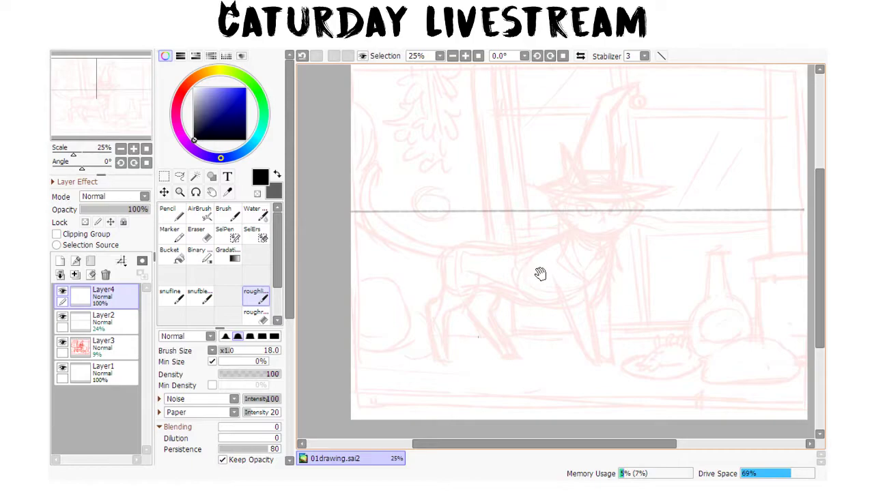
drag(539, 273, 536, 291)
drag(478, 362, 469, 74)
- Draw a straight, nearly horizontal line across the full canvas at the lower end of the vertical line
mouse_move(606, 413)
mouse_down()
mouse_move(598, 350)
mouse_move(575, 345)
mouse_up()
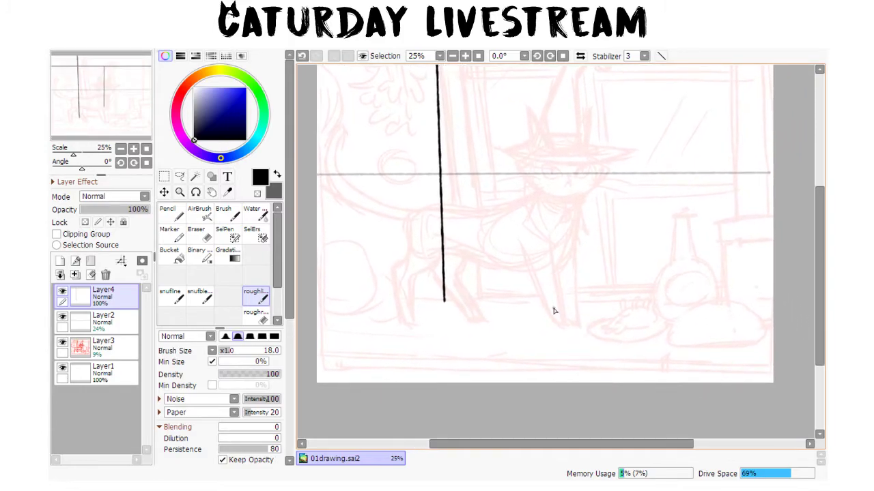
drag(316, 303, 794, 310)
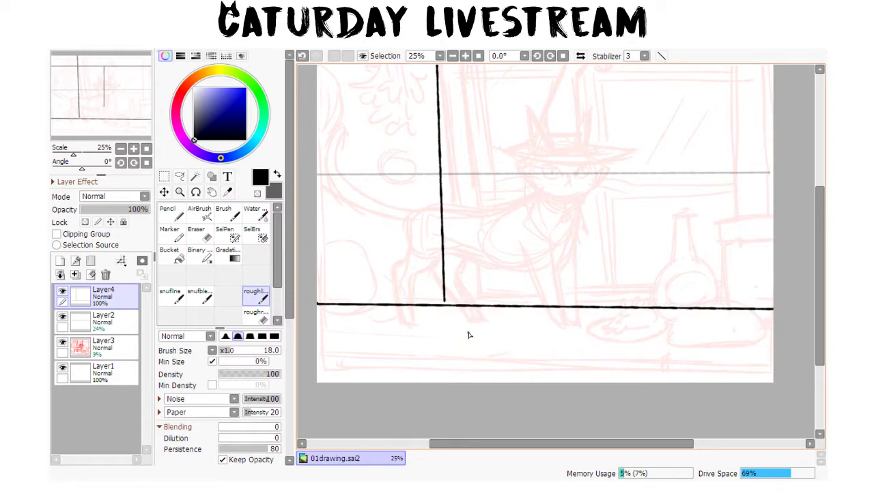
drag(728, 349, 733, 370)
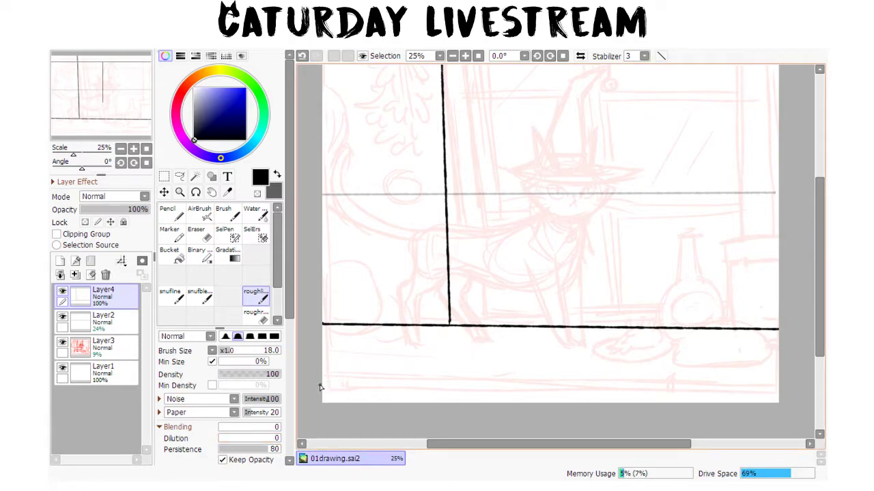
- Draw a straight line across the full canvas near its lower edge, sloping slightly downward to the right
mouse_move(323, 389)
mouse_down()
mouse_move(686, 410)
mouse_move(779, 402)
mouse_up()
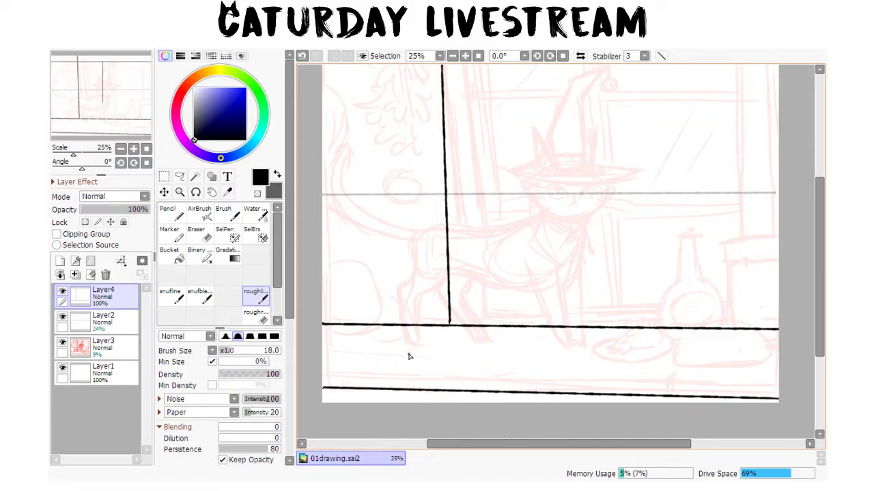
scroll(544, 283, up, 3)
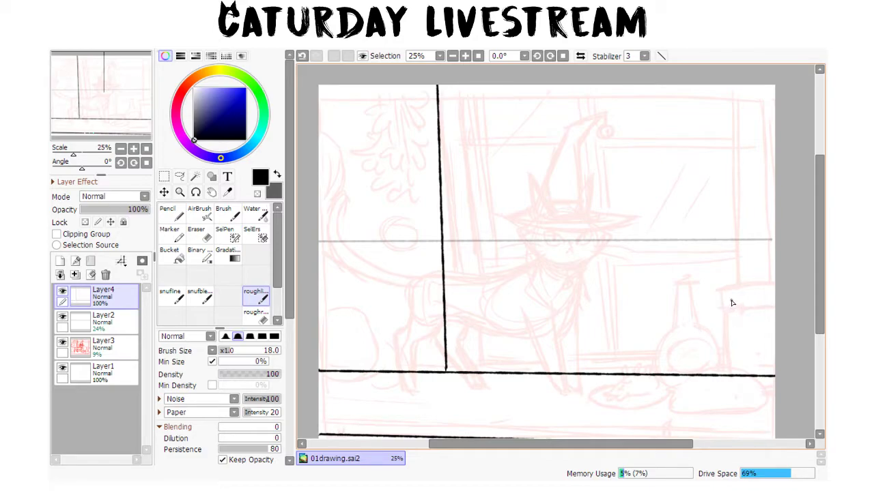
- Redraw the wall's tall line as a straight upright line and erase the slanted original
drag(579, 340, 578, 353)
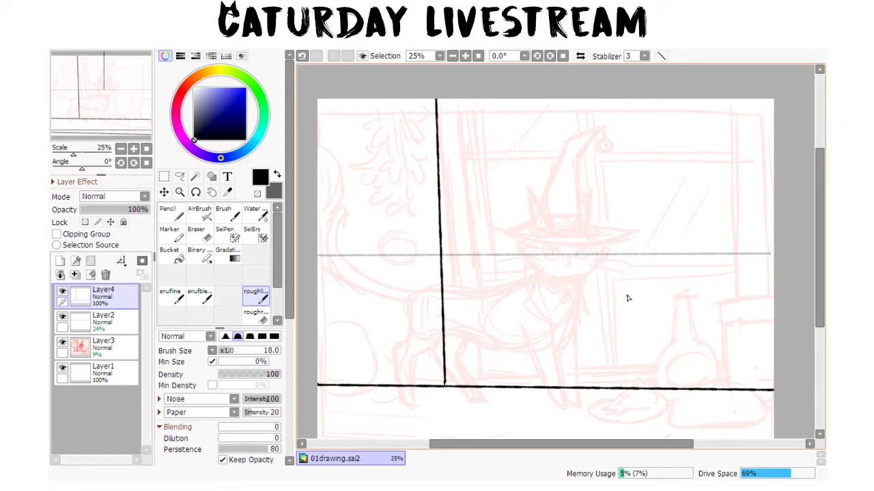
mouse_move(620, 339)
mouse_down()
mouse_move(525, 323)
mouse_move(477, 335)
mouse_up()
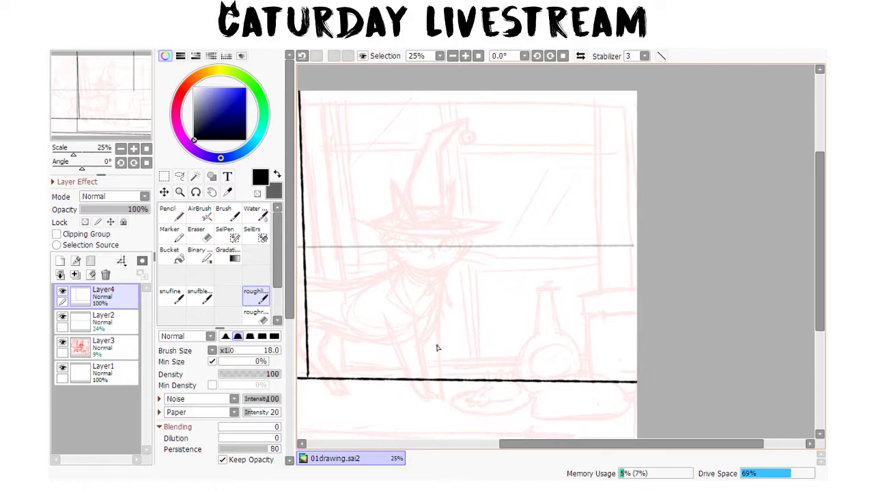
shift+click(308, 86)
drag(415, 337, 600, 341)
key(e)
mouse_move(484, 98)
mouse_down()
mouse_move(486, 88)
mouse_move(488, 362)
mouse_up()
mouse_move(732, 248)
mouse_down()
mouse_move(706, 300)
mouse_move(708, 215)
mouse_move(724, 302)
mouse_move(692, 254)
mouse_up()
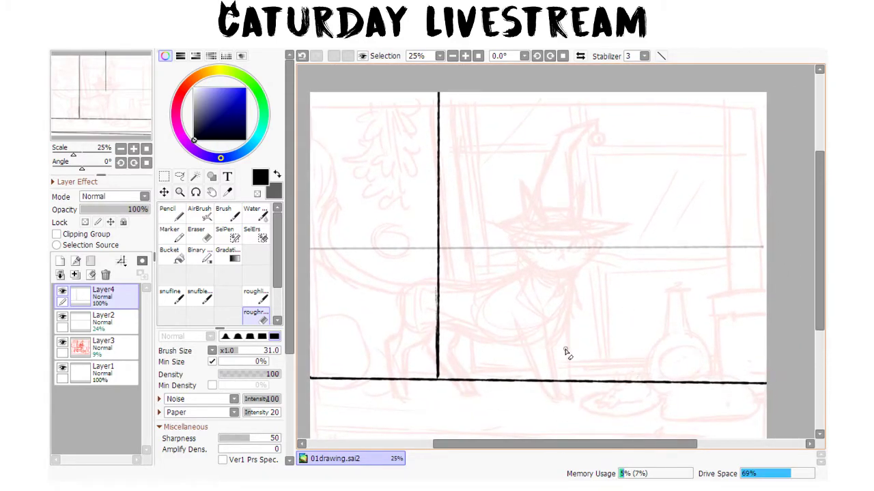
- Draw a straight horizontal line above the floor line, from the vertical line to the right canvas edge
key(n)
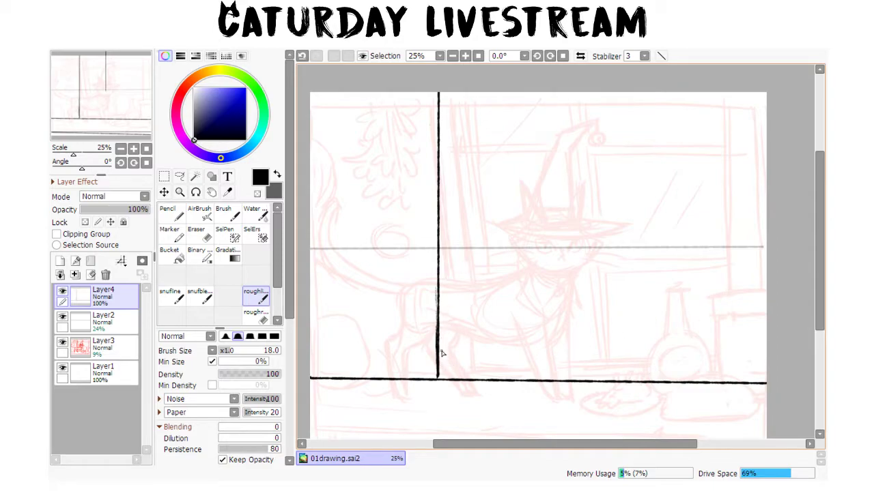
drag(440, 326, 693, 319)
key(ctrl+z)
click(439, 325)
click(780, 327)
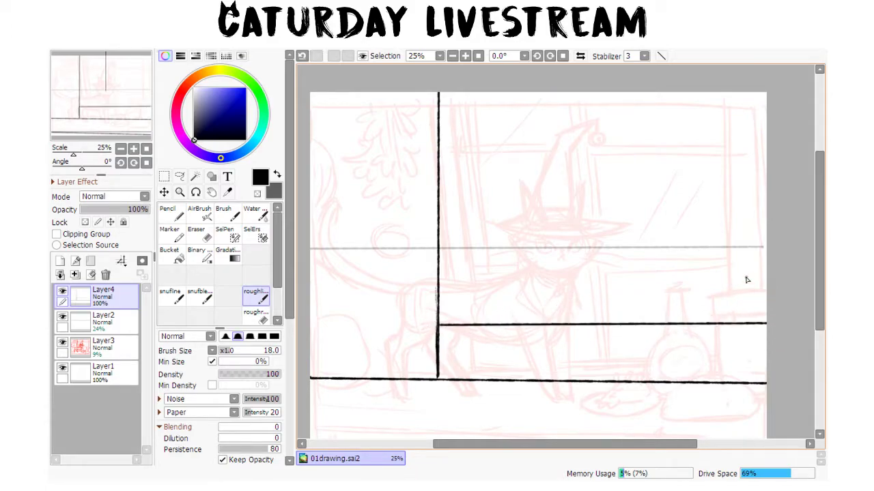
- Sketch a second vertical line just right of the first, from the canvas top to just above the new horizontal line
drag(689, 312, 596, 299)
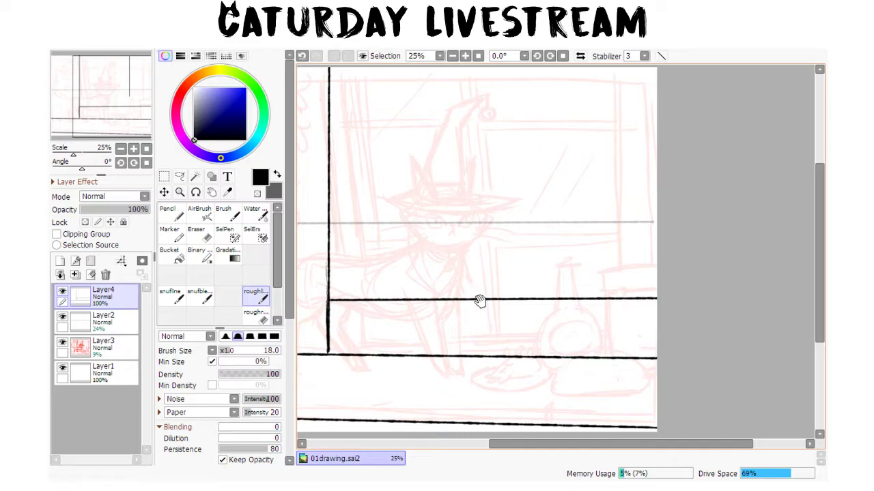
drag(478, 301, 594, 339)
drag(464, 107, 464, 207)
drag(464, 141, 460, 252)
drag(464, 192, 463, 331)
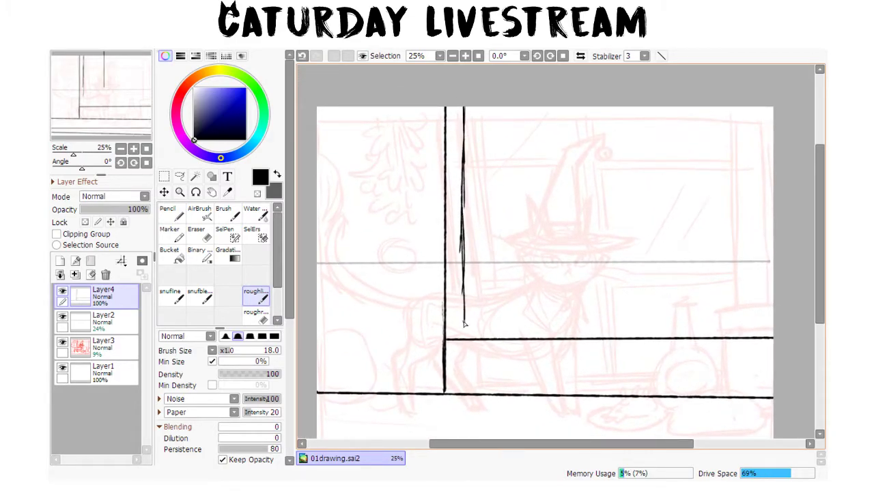
- Stroke a replacement for the outer frame line just left of its upper part, starting at the canvas top
mouse_move(605, 269)
mouse_down()
mouse_move(459, 266)
mouse_move(635, 261)
mouse_up()
drag(468, 102, 467, 180)
drag(467, 129, 467, 228)
drag(468, 145, 469, 280)
drag(469, 224, 469, 319)
drag(468, 245, 469, 330)
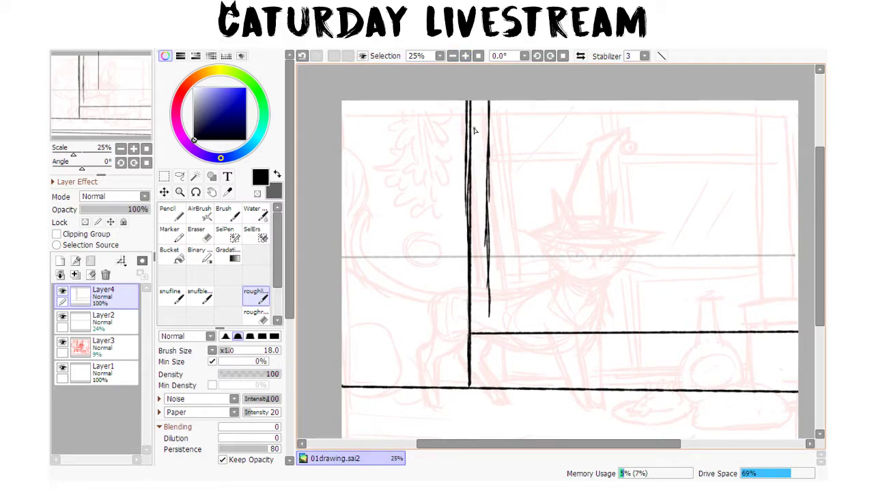
- Erase the old upper part of the outer vertical line and extend the replacement line down to the remaining stub
key(e)
drag(471, 96, 470, 146)
drag(471, 107, 469, 241)
drag(470, 167, 469, 277)
drag(470, 228, 469, 301)
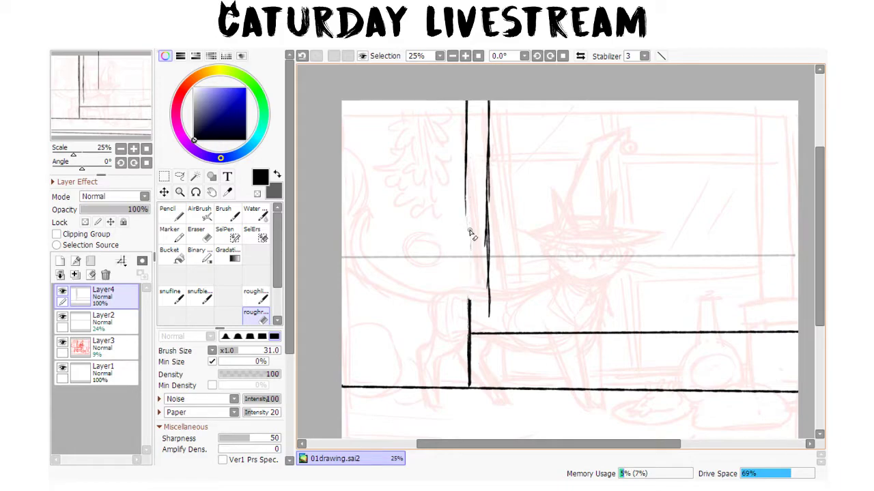
key(b)
drag(466, 195, 467, 304)
mouse_move(466, 240)
mouse_down()
mouse_move(467, 330)
mouse_move(489, 313)
mouse_move(492, 321)
mouse_up()
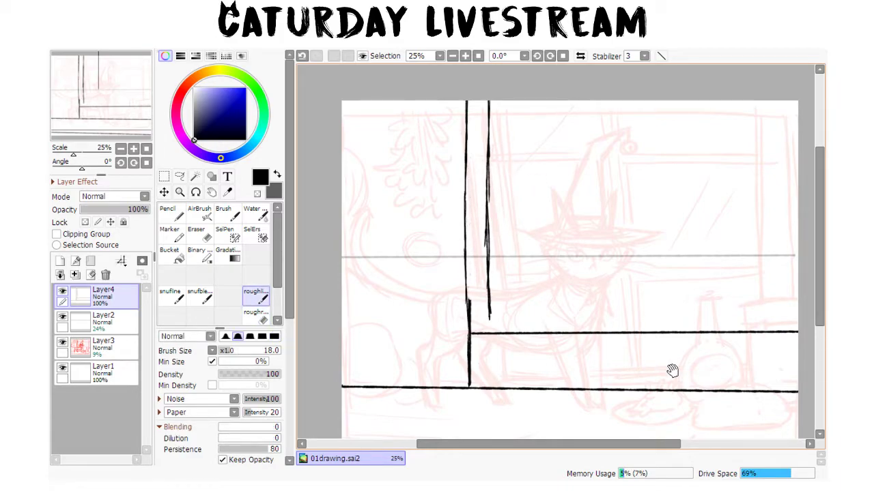
- Draw the window frame's diagonal corner and two inner lower edges, and mark the horizon with an X and a down arrow
drag(665, 364, 546, 383)
mouse_move(371, 333)
mouse_down()
mouse_move(352, 349)
mouse_move(690, 334)
mouse_up()
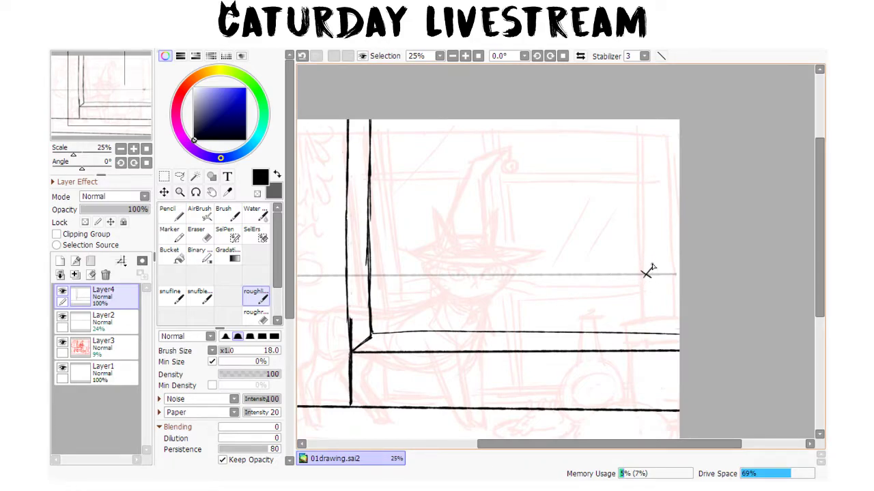
drag(634, 287, 637, 310)
drag(378, 328, 685, 321)
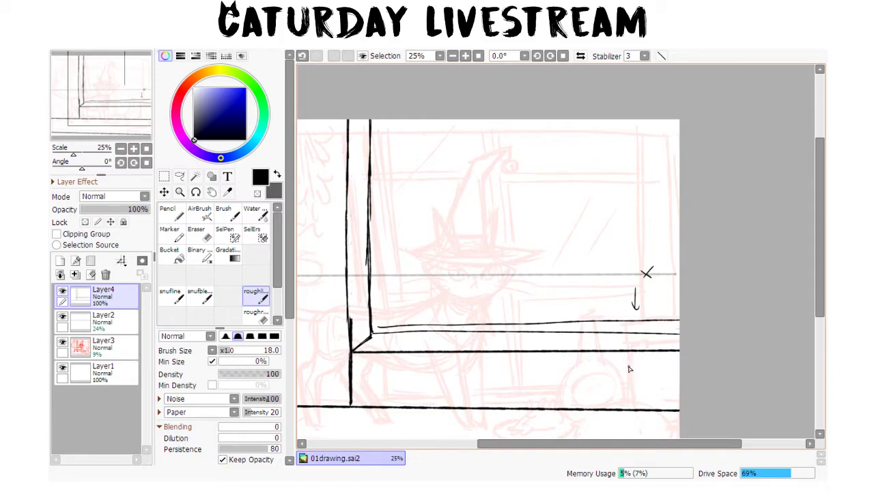
- Erase the lower of the two inner edge lines and redraw it bolder, rising slightly toward the right canvas edge
key(e)
drag(413, 333, 688, 336)
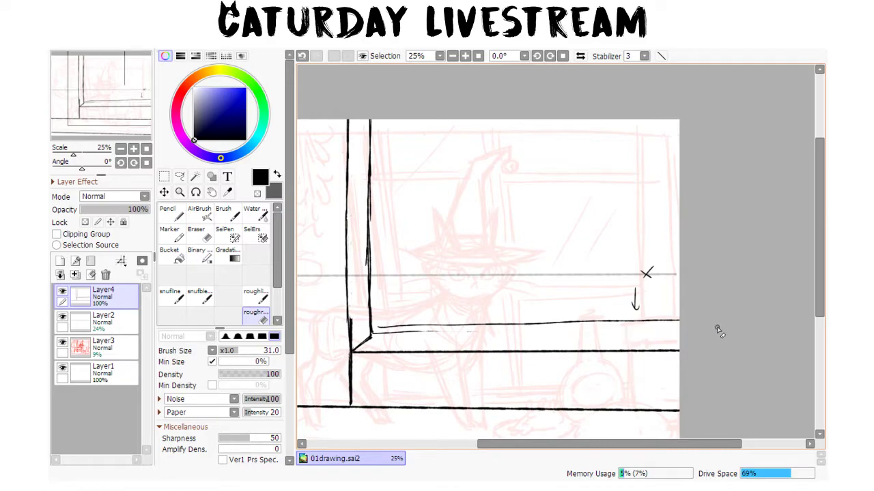
key(b)
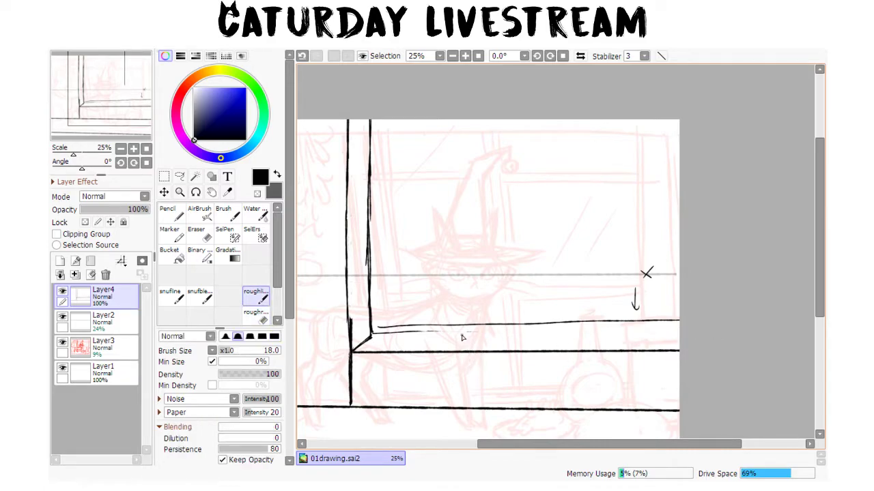
mouse_move(374, 334)
mouse_down()
mouse_move(689, 329)
mouse_move(680, 325)
mouse_up()
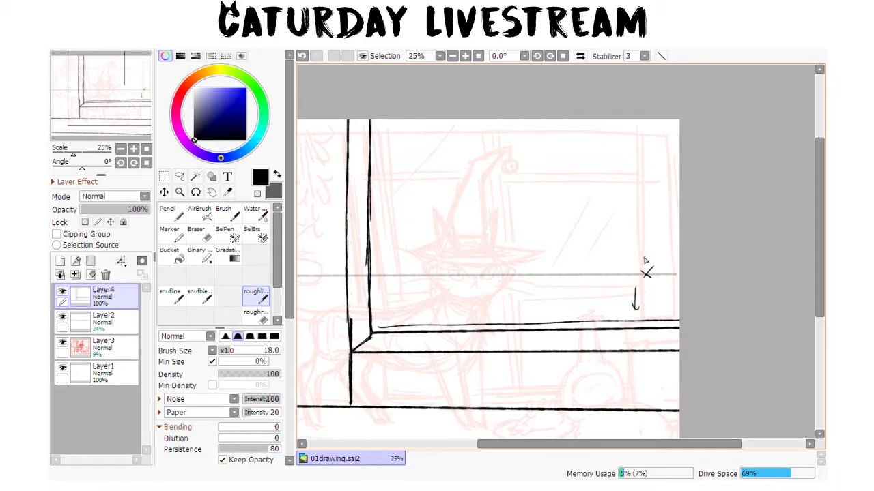
- Add a vertical stroke through the X on the horizon and draw a straight vertical line inside the window frame
drag(647, 264, 647, 282)
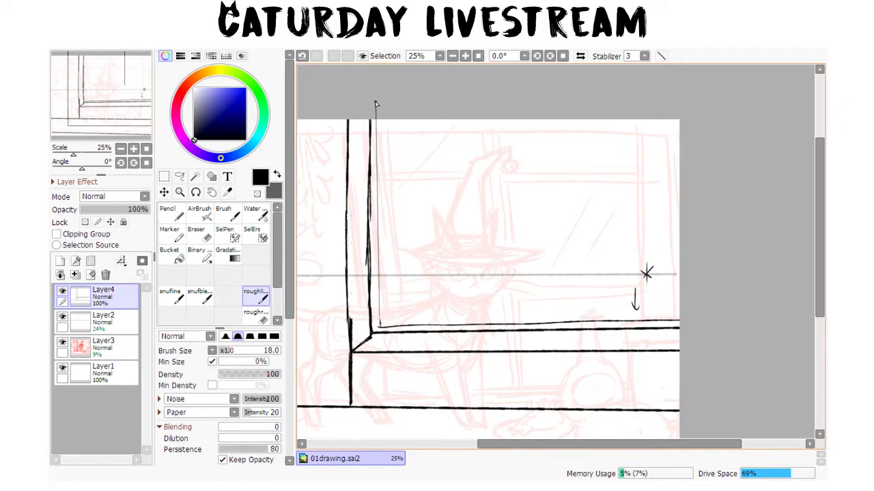
mouse_move(390, 121)
mouse_down()
mouse_move(334, 143)
mouse_move(339, 130)
mouse_move(326, 137)
mouse_up()
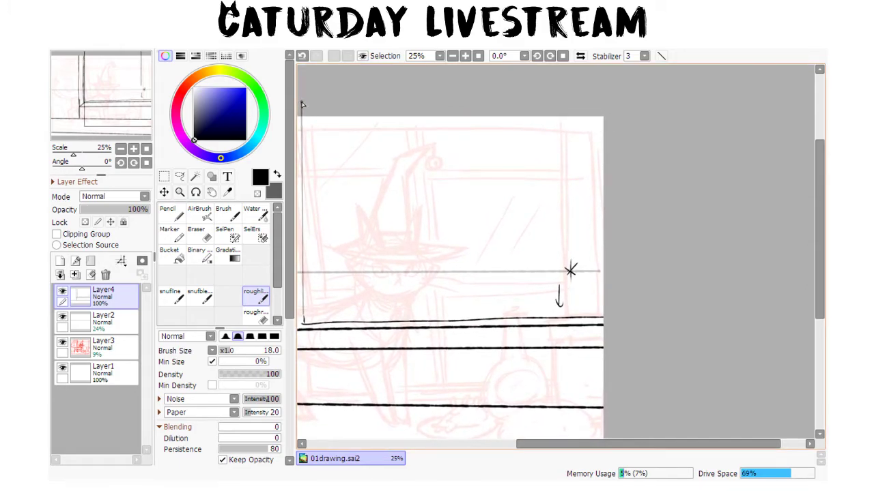
shift+click(303, 104)
mouse_move(376, 407)
mouse_down()
mouse_move(441, 372)
mouse_move(594, 372)
mouse_up()
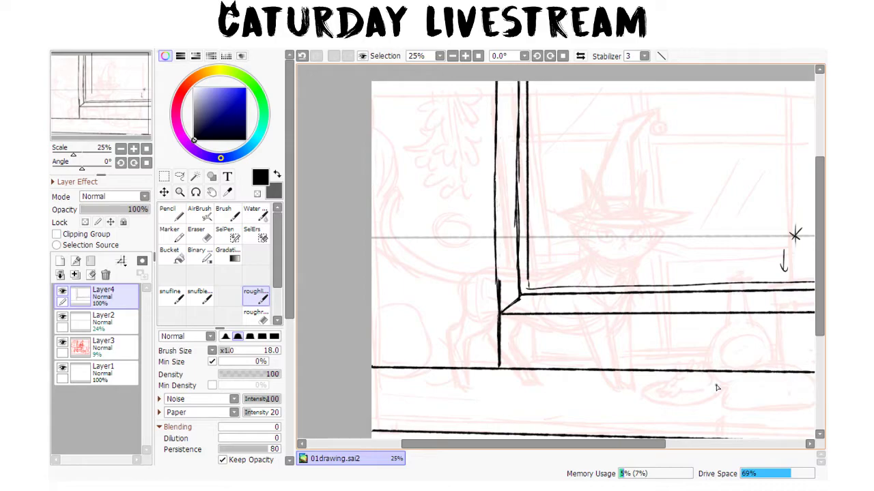
- Draw a straight line beneath the windowsill edge, close the sill's left end, and clean up the overlapping line there
drag(681, 251, 605, 263)
drag(691, 269, 645, 264)
mouse_move(698, 313)
mouse_down()
mouse_move(669, 316)
mouse_move(670, 329)
mouse_move(699, 321)
mouse_up()
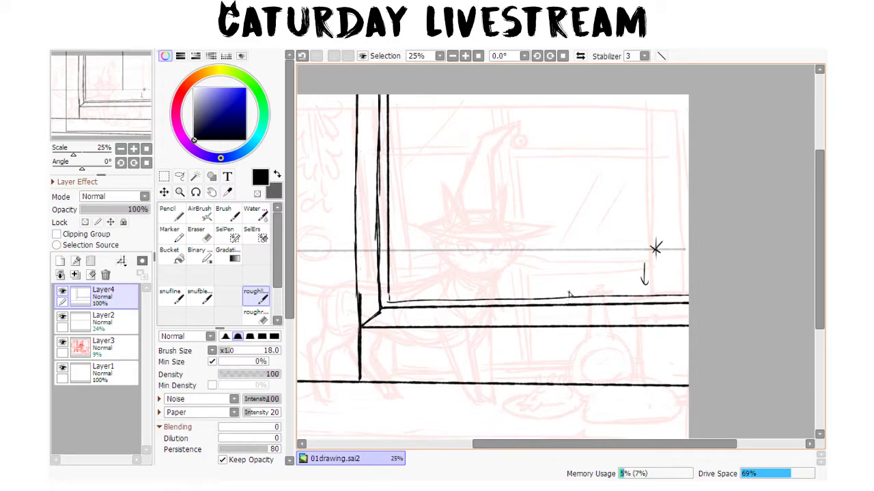
shift+click(703, 339)
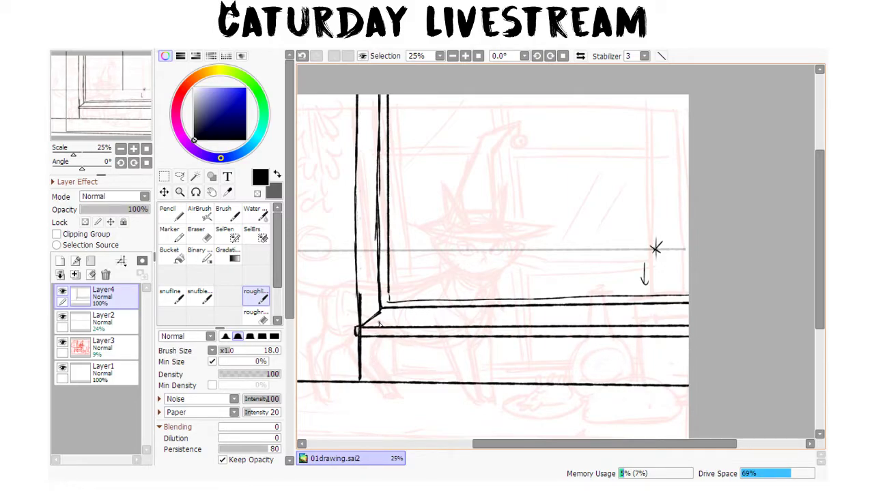
key(e)
drag(359, 329, 361, 335)
key(n)
scroll(687, 362, up, 3)
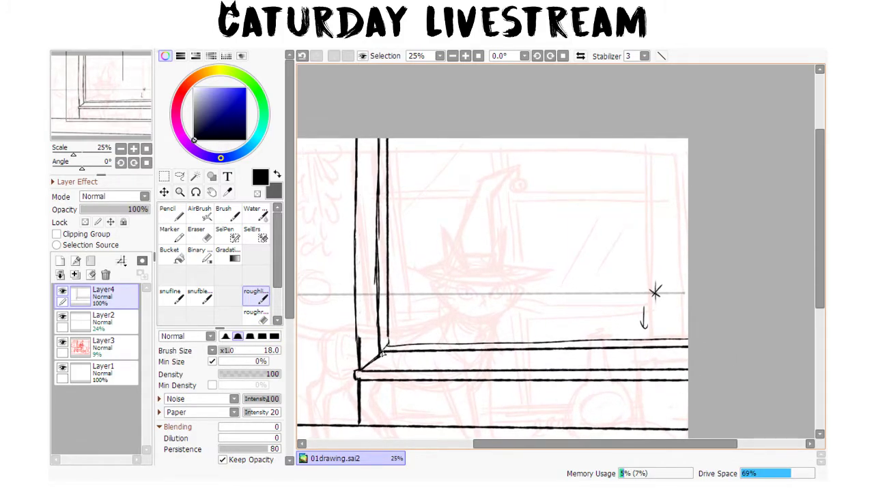
- Draw a straight outer frame line from the sill corner to the canvas top and erase the sketchy line beside it
mouse_move(568, 335)
mouse_down()
mouse_move(523, 316)
mouse_move(504, 321)
mouse_up()
drag(304, 361, 302, 112)
drag(356, 318, 421, 298)
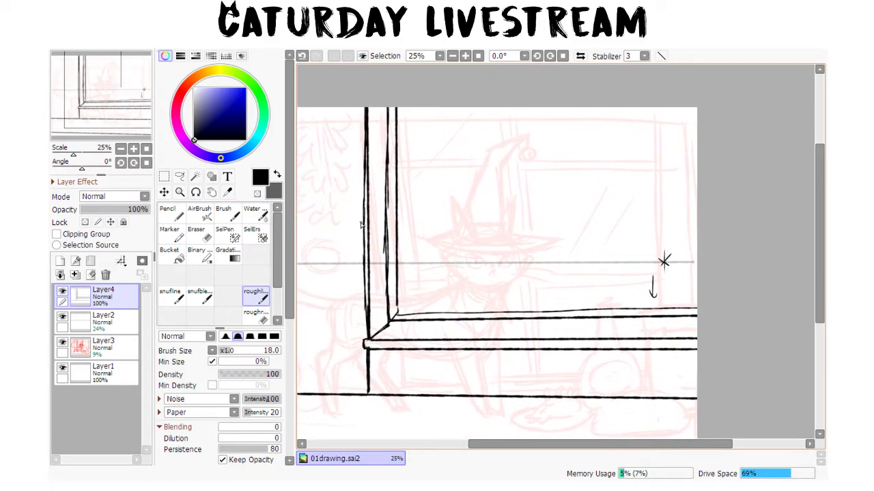
key(e)
drag(362, 118, 366, 197)
drag(362, 138, 367, 331)
- Draw a straight vertical divider line right of the cat's hat, from the window's lower edge to the canvas top
drag(543, 342, 427, 339)
drag(438, 243, 581, 208)
mouse_move(732, 307)
mouse_down()
mouse_move(693, 319)
mouse_move(665, 353)
mouse_up()
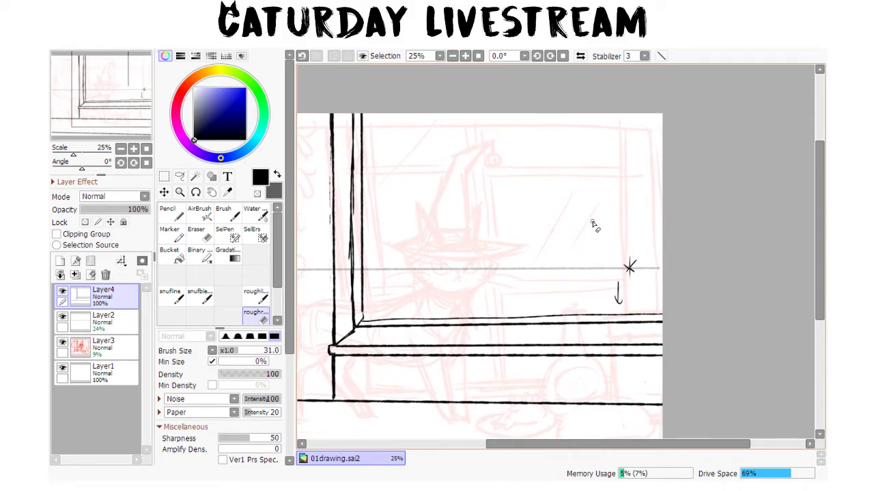
key(b)
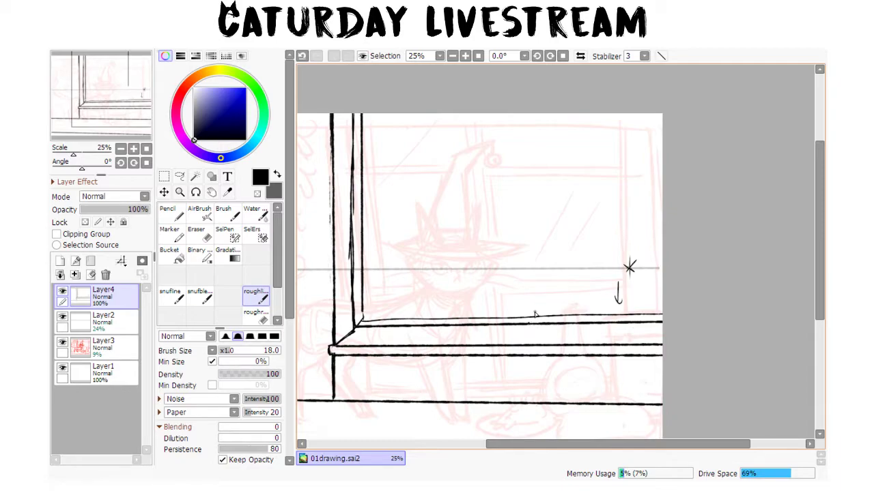
mouse_move(524, 130)
mouse_down()
mouse_move(569, 189)
mouse_move(378, 193)
mouse_move(564, 189)
mouse_move(687, 164)
mouse_move(384, 162)
mouse_move(725, 142)
mouse_move(788, 160)
mouse_move(742, 168)
mouse_move(753, 168)
mouse_up()
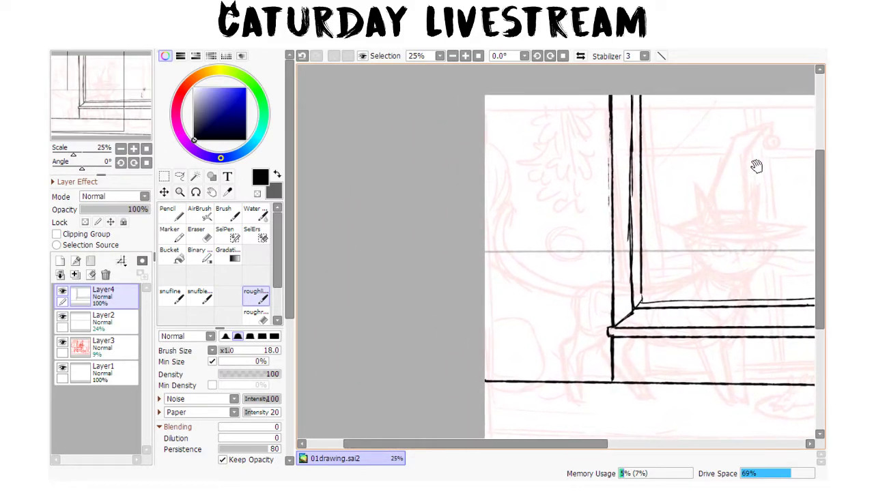
drag(807, 281, 808, 90)
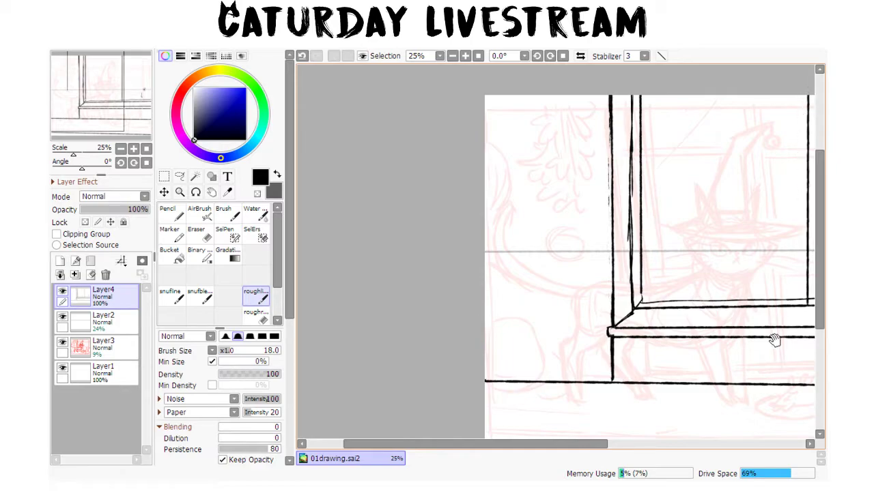
drag(778, 334, 518, 354)
drag(614, 346, 507, 337)
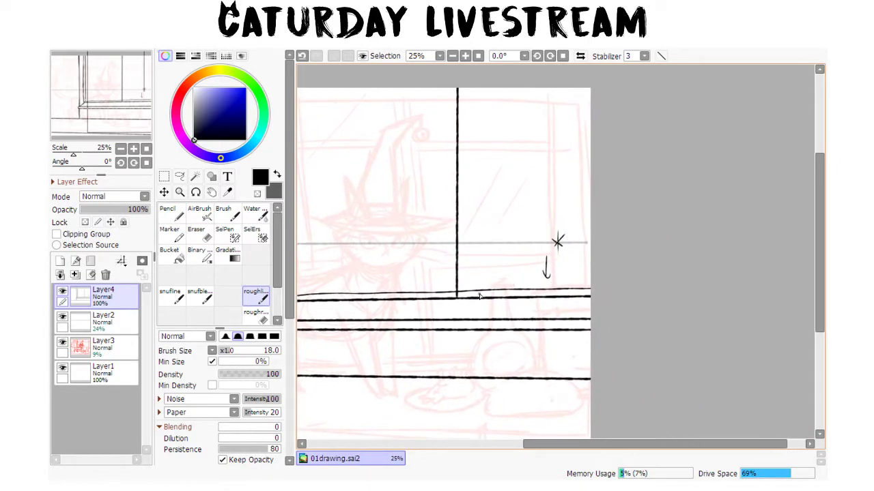
- Erase the thin edge line beside the divider and add two parallel vertical lines to the divider's right
key(e)
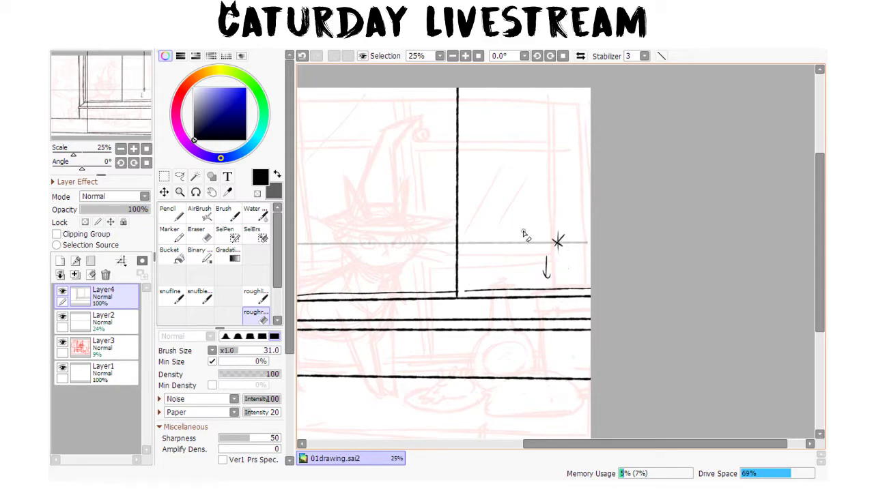
key(b)
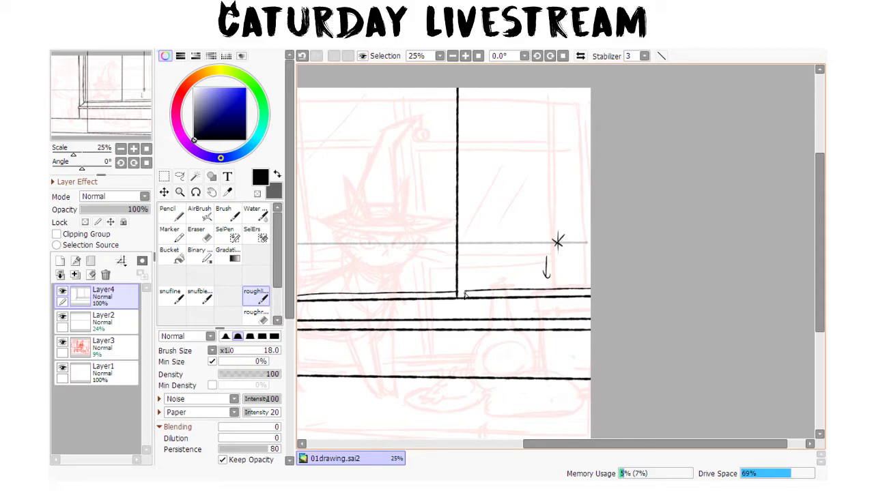
mouse_move(566, 238)
mouse_down()
mouse_move(517, 282)
mouse_move(511, 211)
mouse_move(695, 207)
mouse_move(799, 174)
mouse_up()
drag(801, 174, 801, 174)
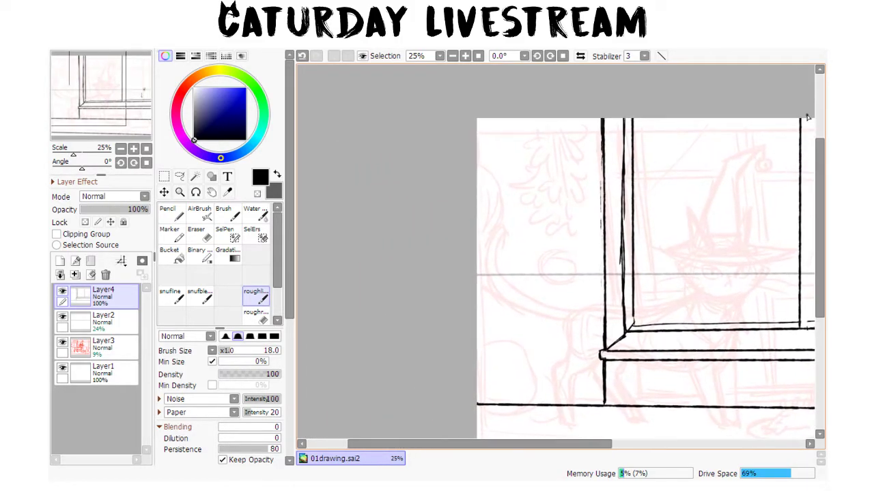
shift+click(808, 116)
drag(757, 312, 437, 345)
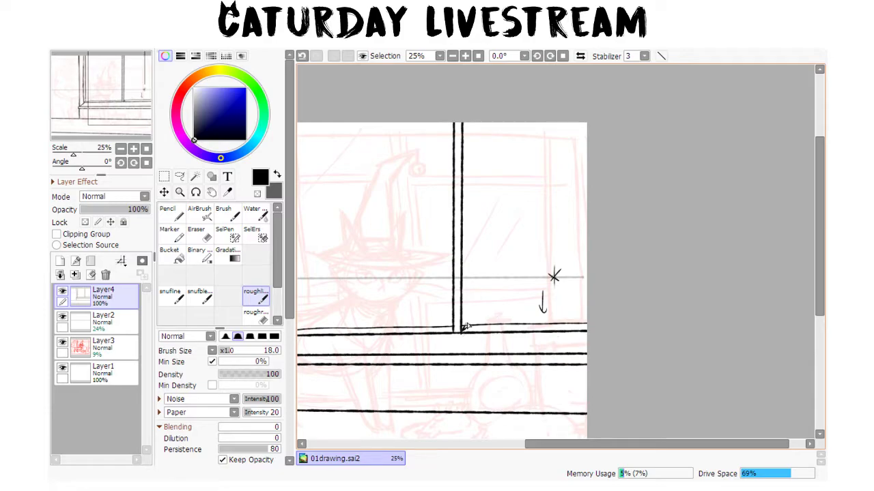
shift+click(469, 112)
mouse_move(500, 241)
mouse_down()
mouse_move(630, 386)
mouse_move(546, 420)
mouse_up()
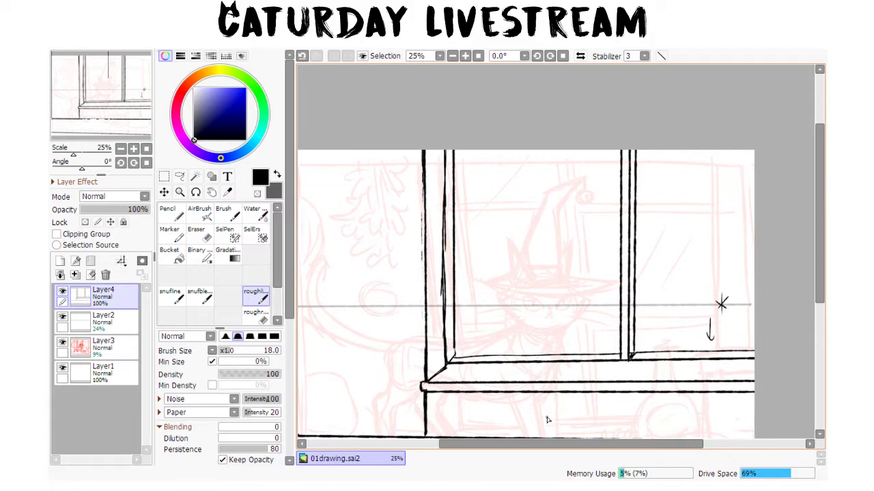
mouse_move(701, 413)
mouse_down()
mouse_move(681, 273)
mouse_move(705, 375)
mouse_move(713, 297)
mouse_move(672, 356)
mouse_up()
key(Page_Down)
key(Page_Down)
key(Page_Down)
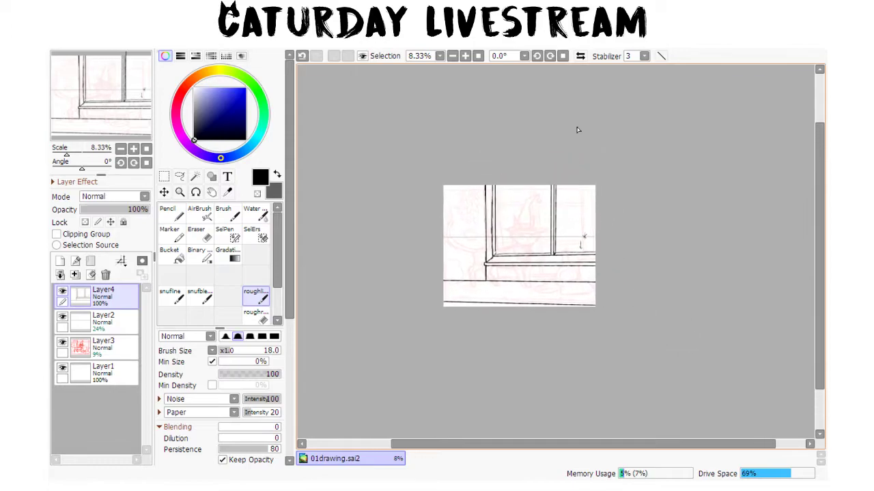
- Mirror the canvas view, select the window frame and sill, and nudge the area's outer lower corner with a freeform transform
click(580, 56)
drag(715, 376, 642, 403)
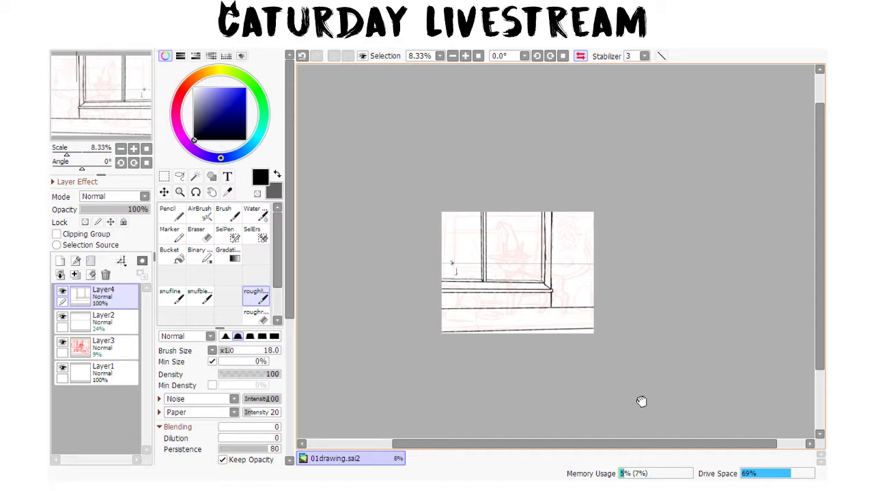
drag(641, 401, 642, 401)
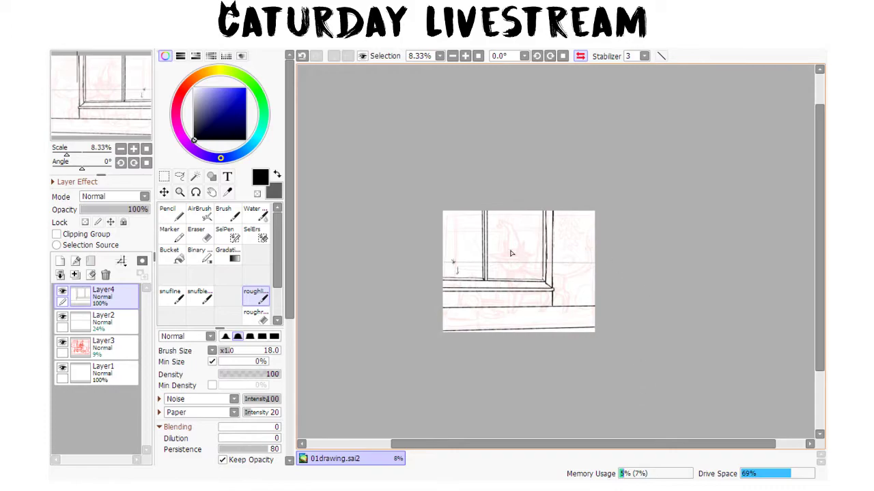
click(164, 177)
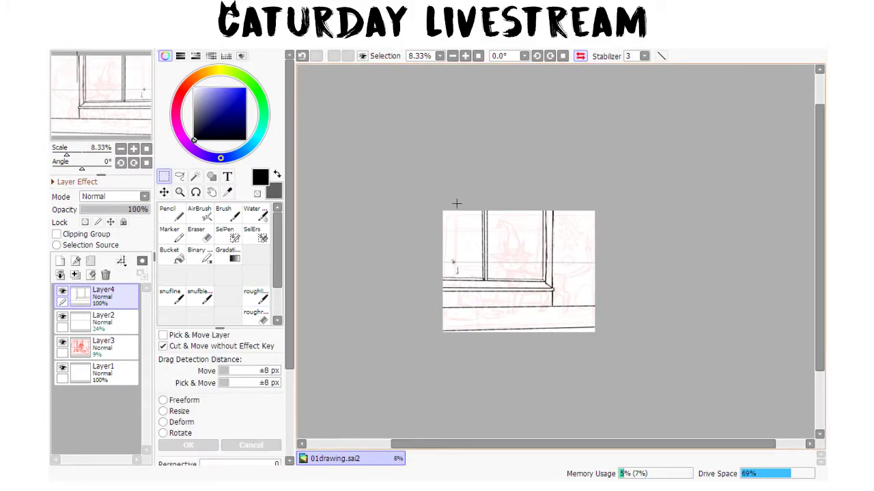
drag(540, 297, 557, 294)
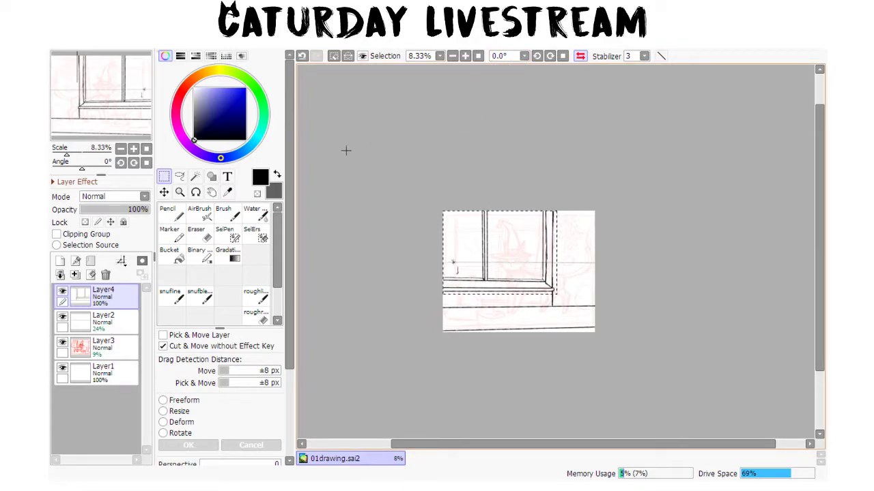
click(164, 193)
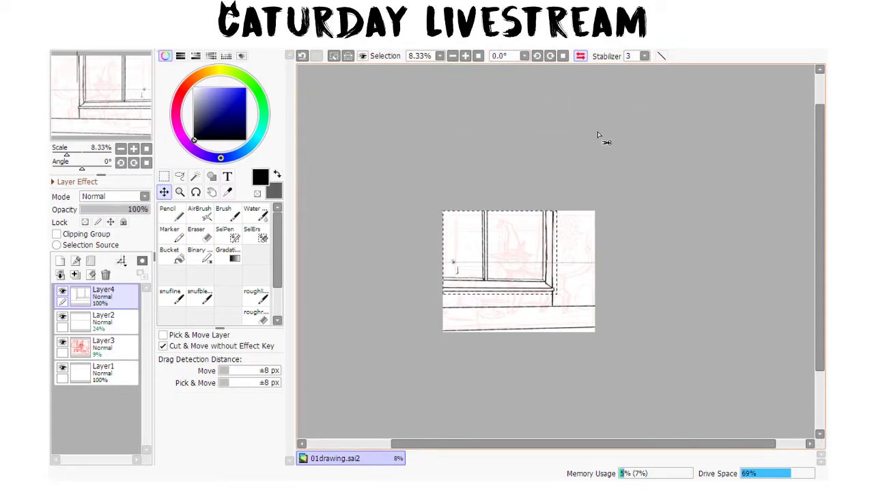
key(ctrl+t)
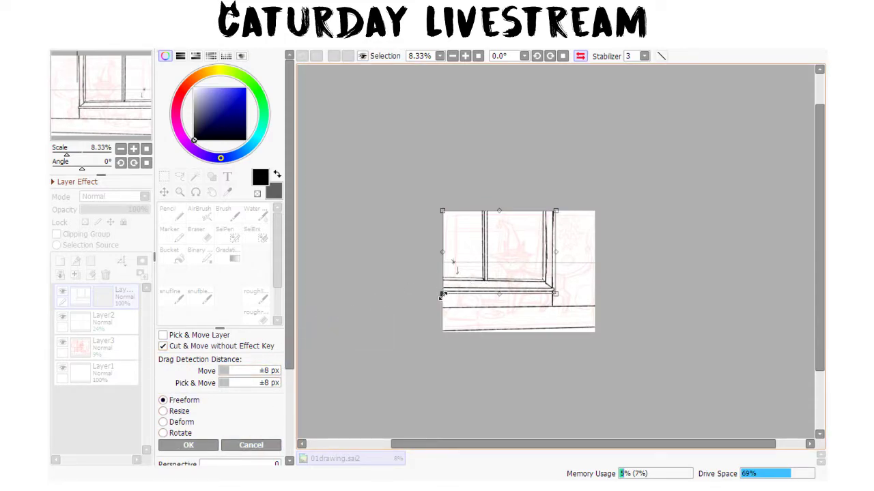
drag(442, 295, 442, 293)
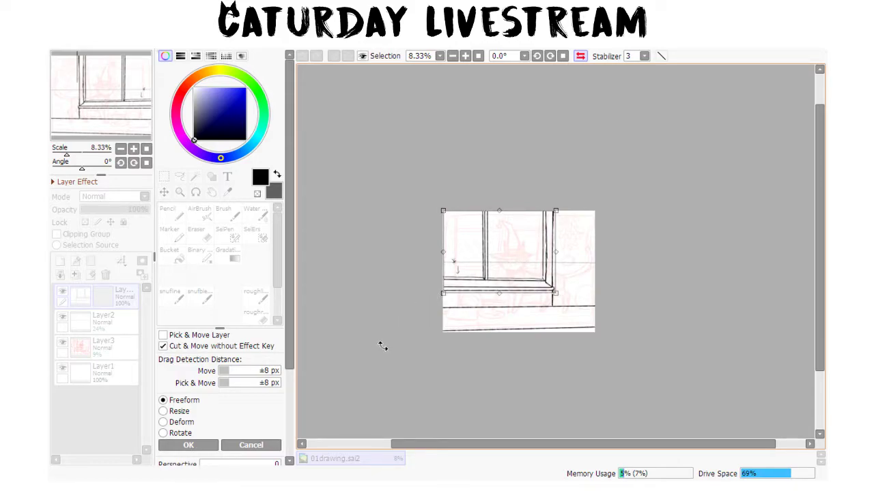
key(Return)
- Deform the window frame and sill by pulling the lower corner at the canvas edge slightly down
key(ctrl+t)
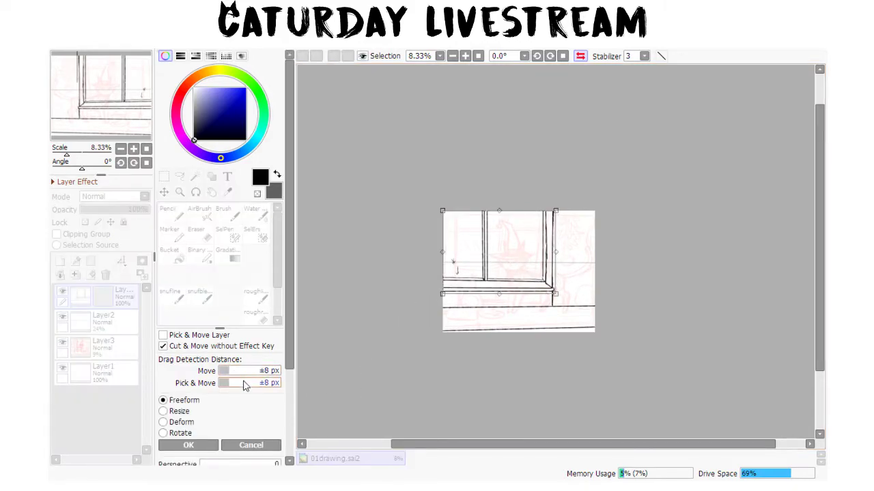
scroll(289, 363, down, 1)
scroll(289, 363, down, 3)
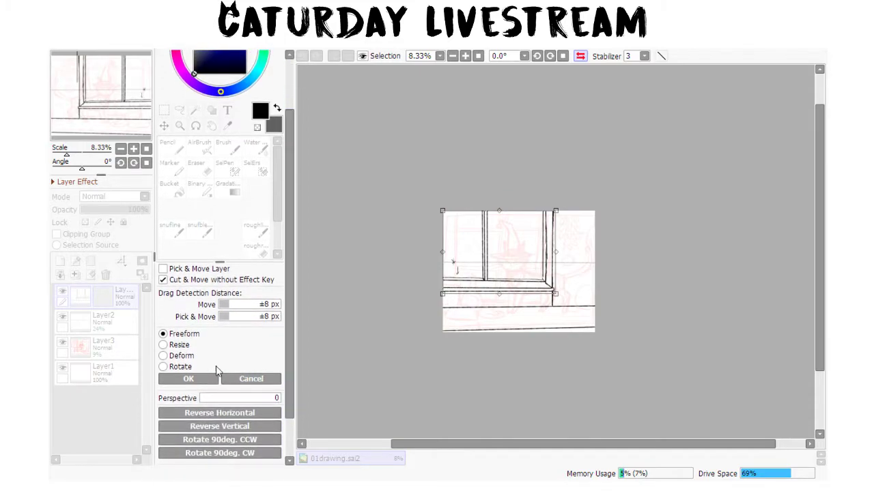
click(163, 355)
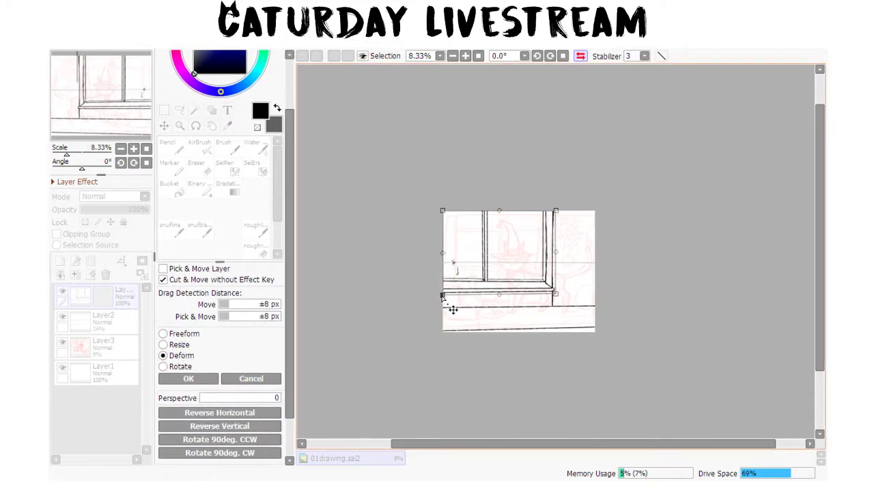
drag(442, 295, 442, 296)
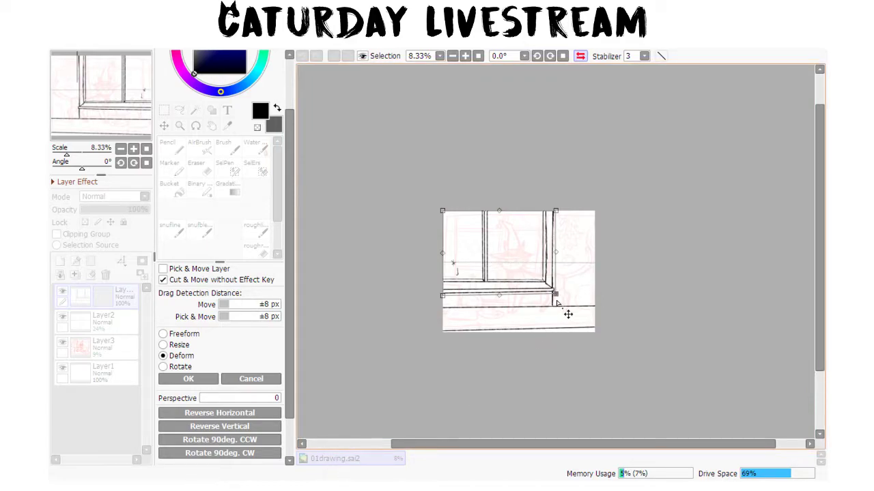
key(Return)
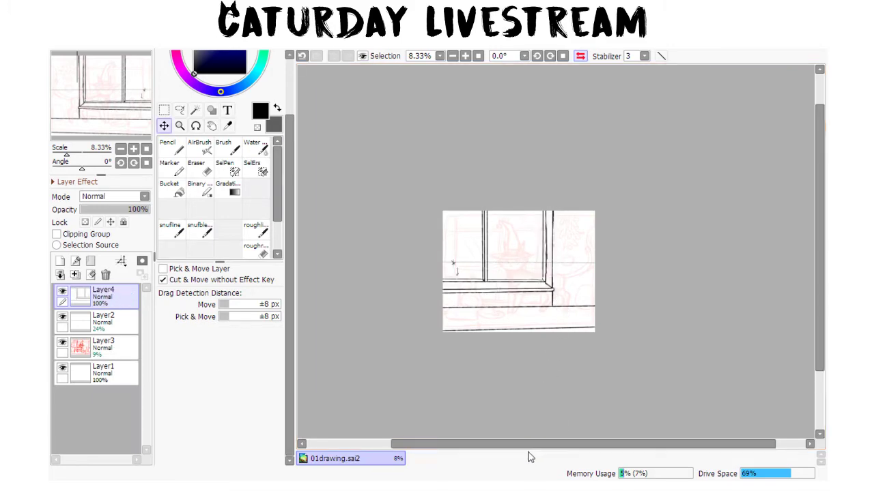
drag(432, 195, 456, 232)
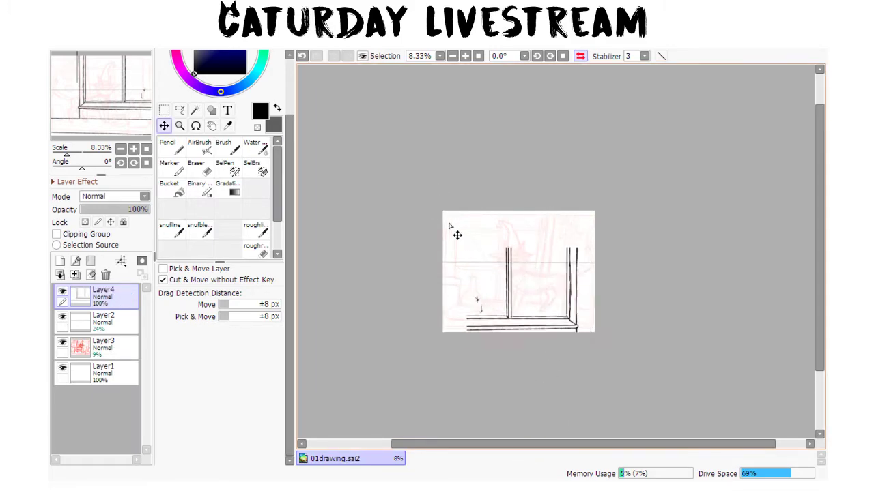
key(ctrl+z)
key(ctrl+z)
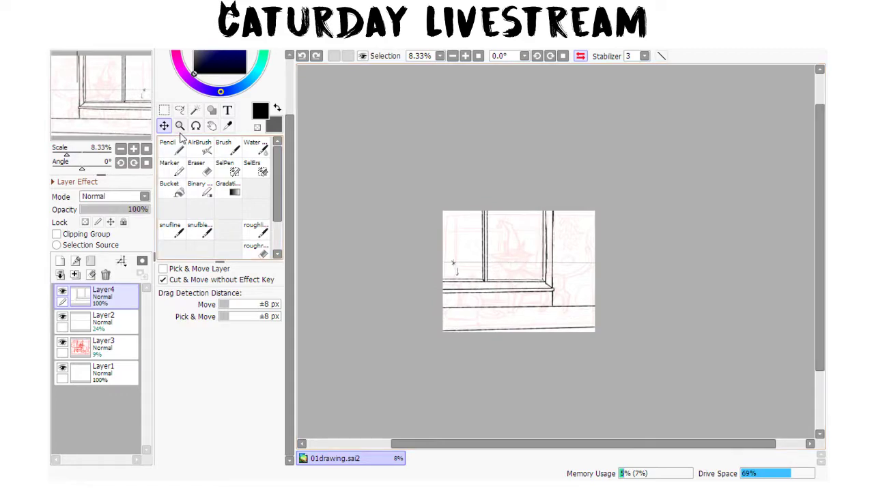
- Deform the inner window area with the panes and divider to adjust its perspective, then clear the selection
key(ctrl+t)
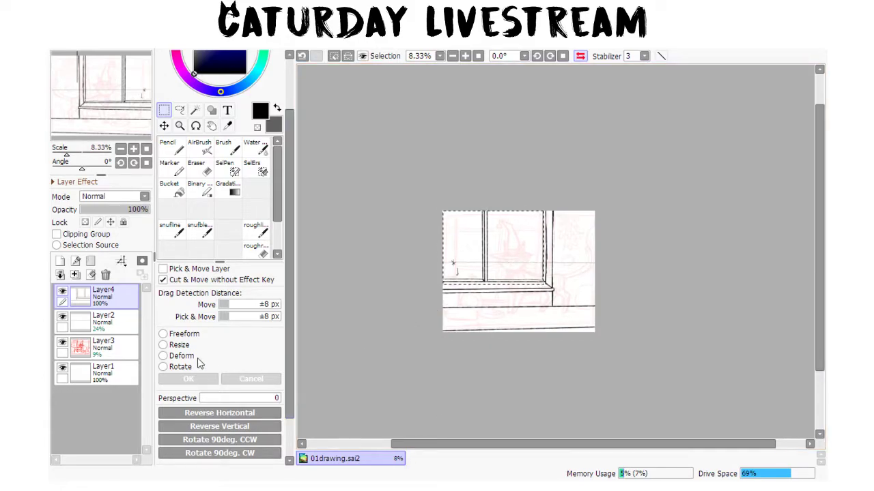
click(179, 355)
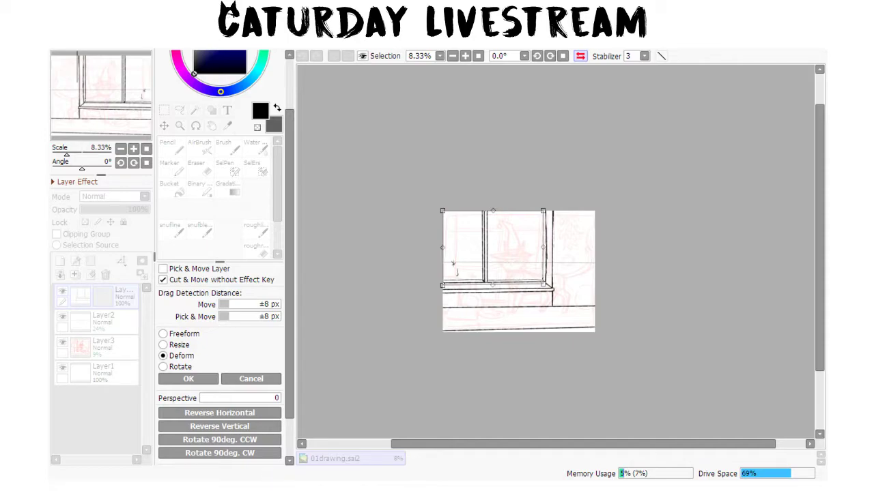
key(Return)
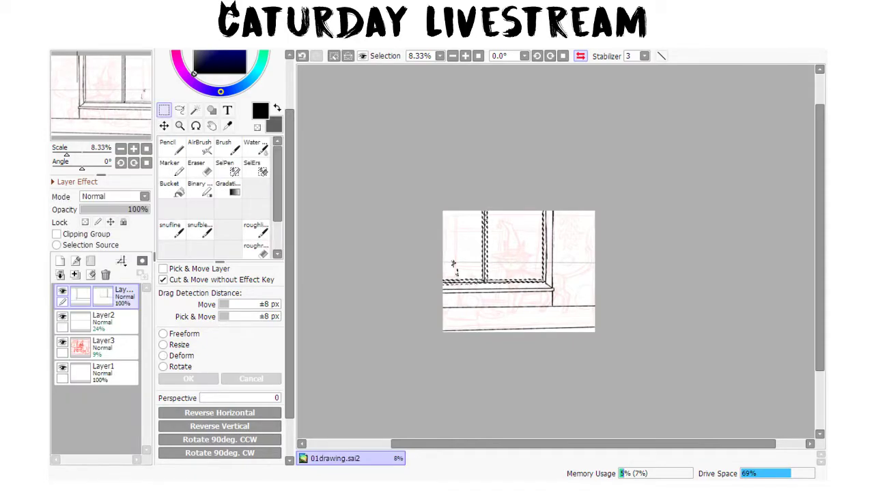
key(ctrl+d)
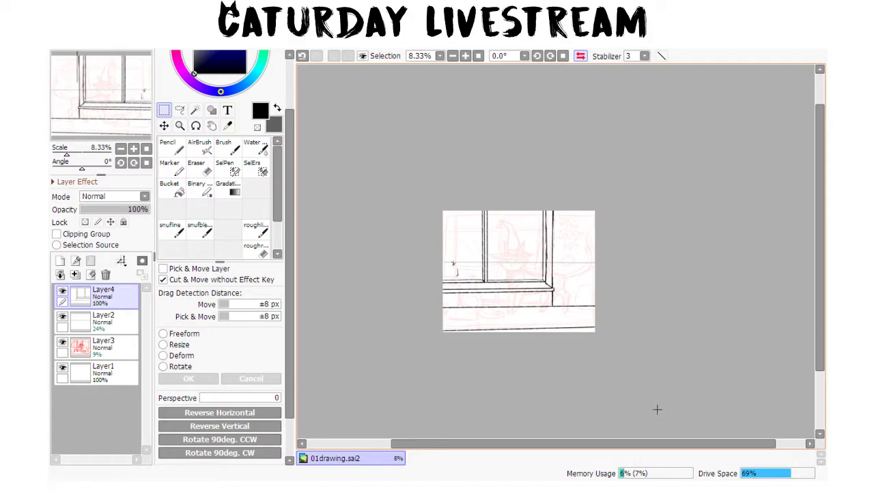
- Return the canvas to its unmirrored view and erase the arrow and X marks near the horizon line
click(581, 56)
drag(692, 353, 599, 318)
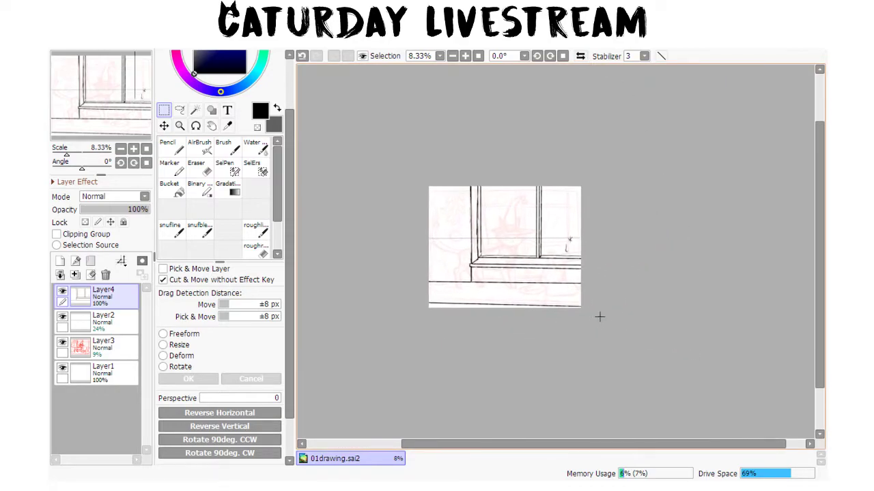
scroll(631, 324, up, 2)
drag(561, 342, 676, 341)
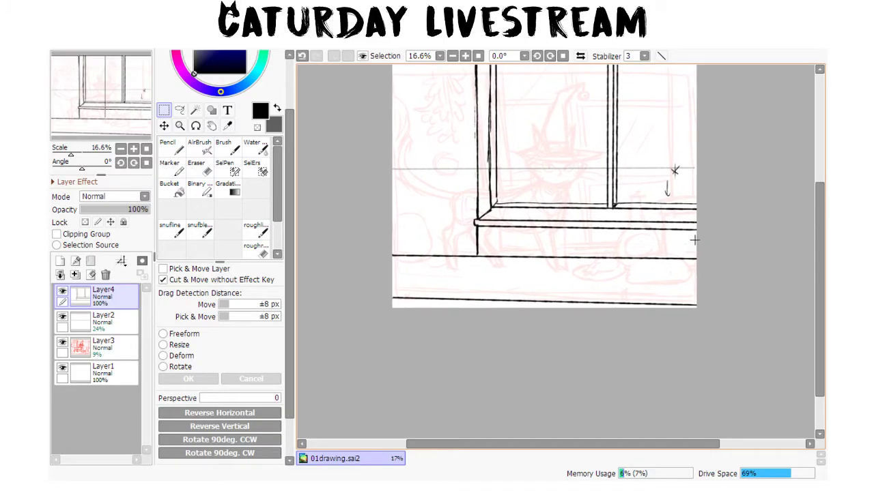
key(e)
drag(669, 182, 669, 198)
mouse_move(679, 161)
mouse_down()
mouse_move(671, 163)
mouse_move(674, 176)
mouse_up()
key(b)
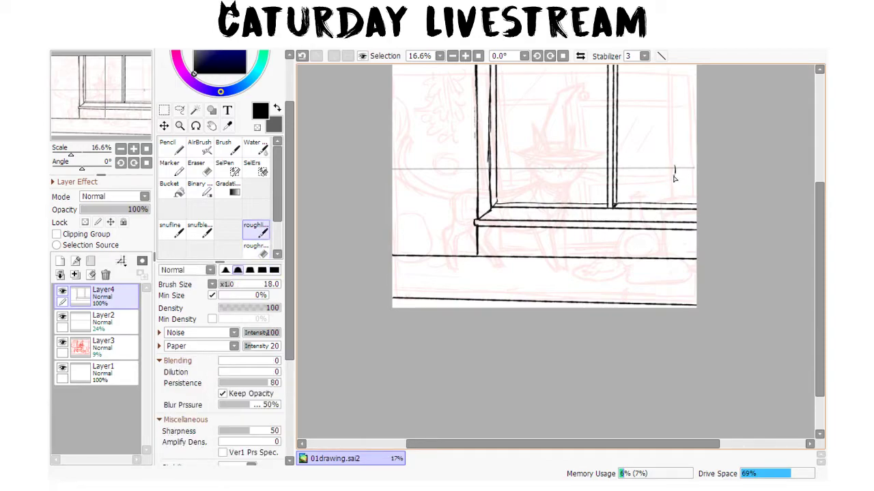
- Clean up and redraw the vertical inner frame line left of the cat, from the canvas top to the sill corner
drag(624, 375, 636, 443)
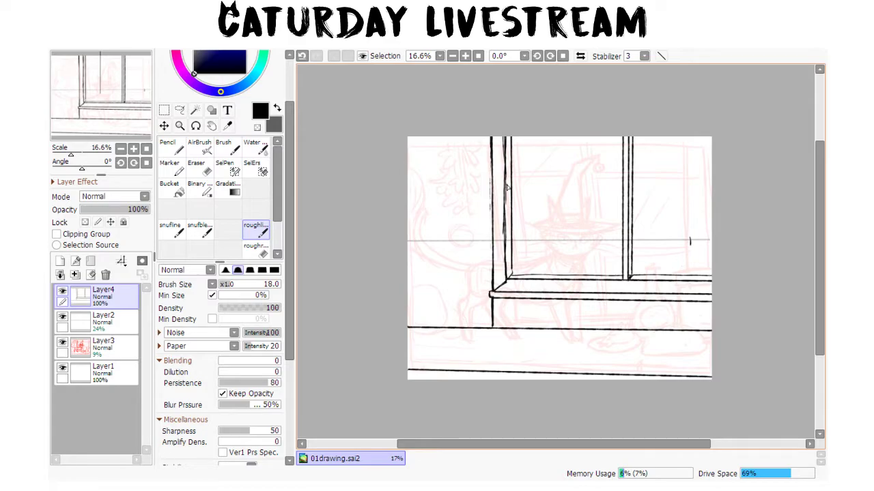
key(e)
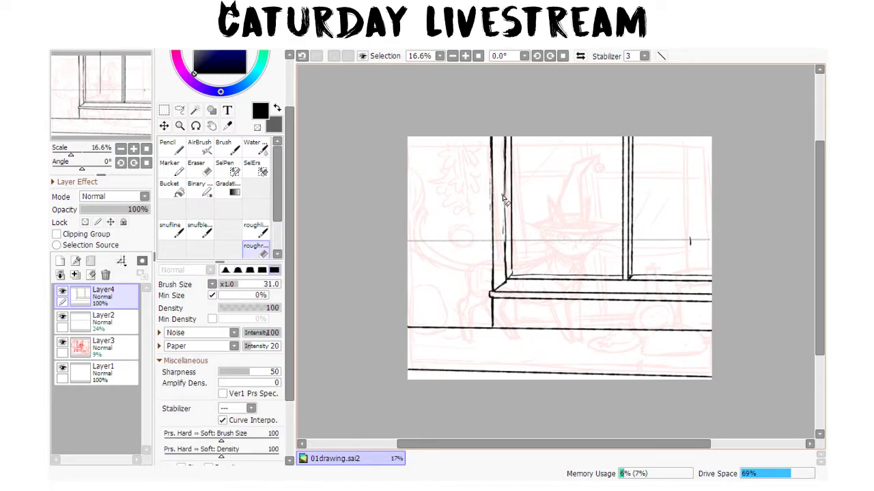
key(e)
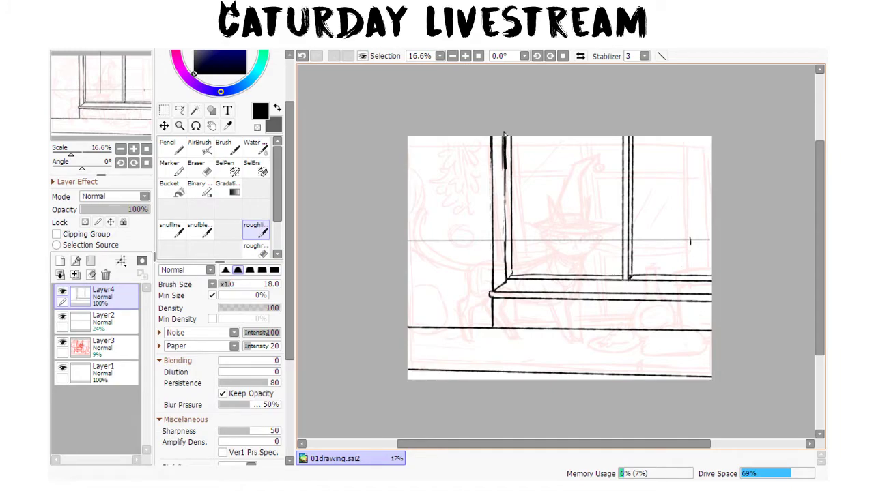
key(e)
mouse_move(512, 167)
mouse_down()
mouse_move(505, 147)
mouse_move(508, 181)
mouse_up()
key(e)
mouse_move(504, 139)
mouse_down()
mouse_move(503, 143)
mouse_move(507, 272)
mouse_up()
- Add a parallel vertical line inside the left window frame and a straight horizontal line just above the window's lower edge
mouse_move(672, 394)
mouse_down()
mouse_move(653, 347)
mouse_move(630, 338)
mouse_up()
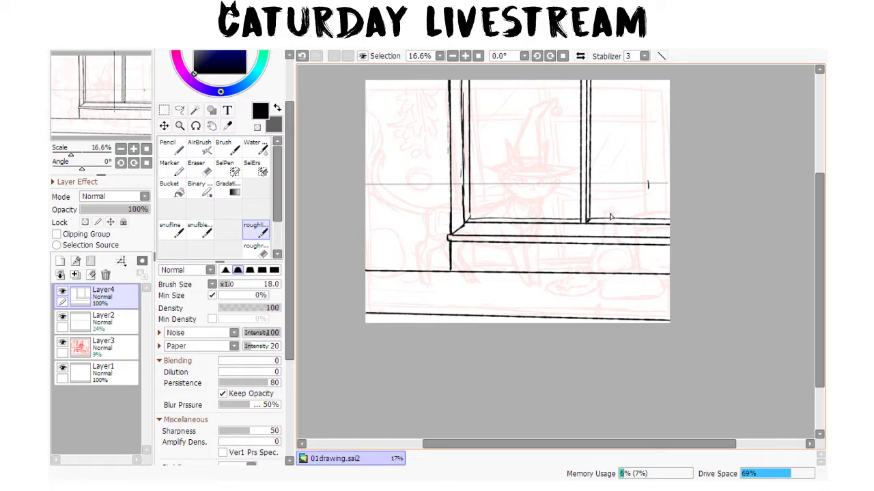
scroll(640, 187, up, 1)
mouse_move(580, 220)
mouse_down()
mouse_move(585, 266)
mouse_move(593, 268)
mouse_up()
click(385, 71)
drag(385, 97, 386, 273)
key(ctrl+z)
mouse_move(463, 207)
mouse_down()
mouse_move(395, 221)
mouse_move(393, 207)
mouse_move(377, 210)
mouse_up()
mouse_move(311, 262)
mouse_down()
mouse_move(298, 275)
mouse_move(601, 276)
mouse_up()
drag(469, 321, 567, 311)
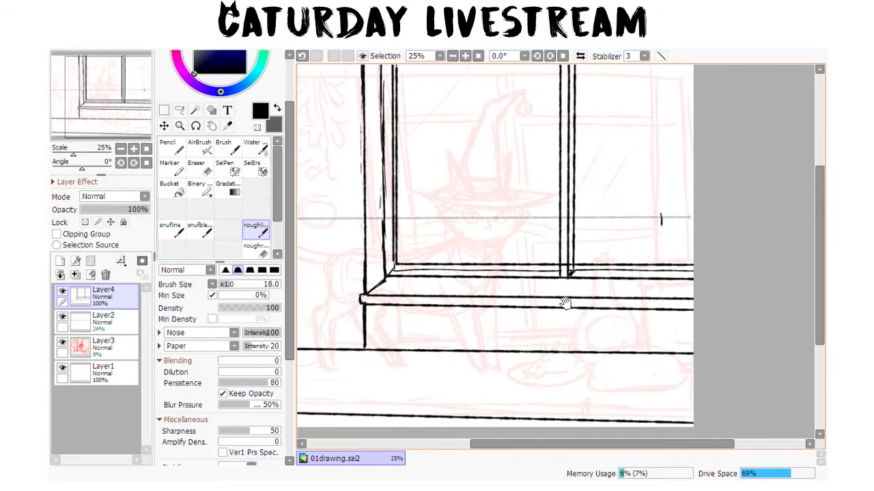
- Erase the horizontal line crossing the divider's base and add another vertical line along the divider's right side
key(e)
drag(564, 262, 566, 266)
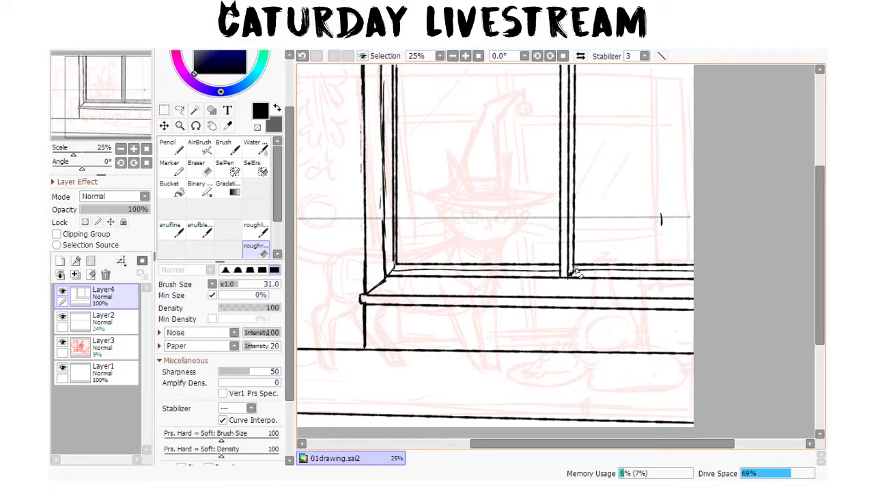
key(n)
key(e)
drag(621, 215, 587, 288)
key(b)
mouse_move(537, 344)
mouse_down()
mouse_move(554, 256)
mouse_move(539, 129)
mouse_up()
mouse_move(618, 337)
mouse_down()
mouse_move(630, 360)
mouse_move(659, 354)
mouse_up()
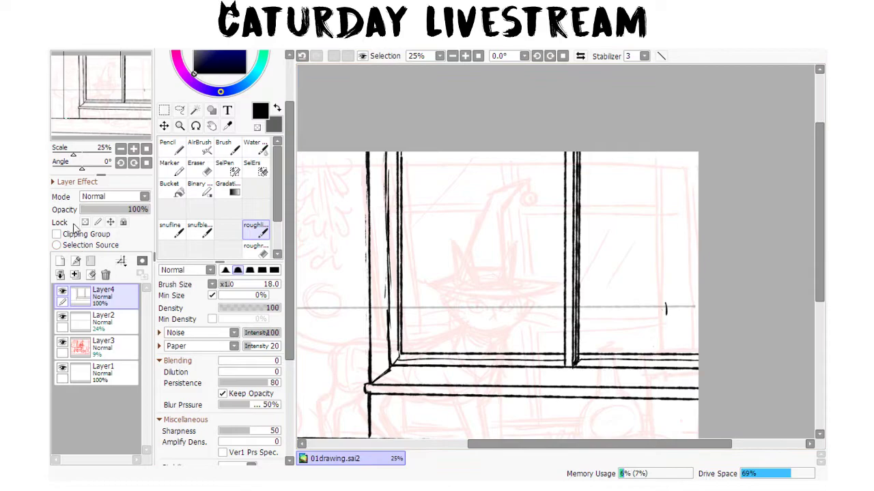
- Erase the innermost vertical frame line left of the cat
click(60, 260)
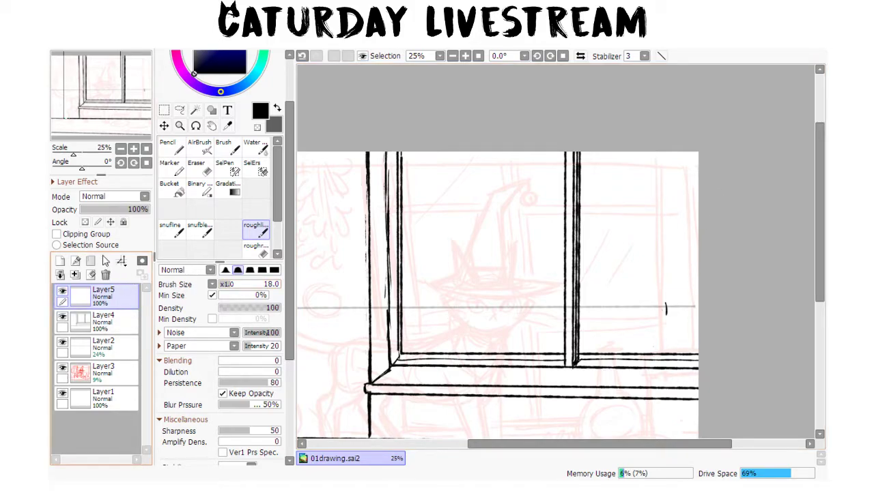
click(106, 274)
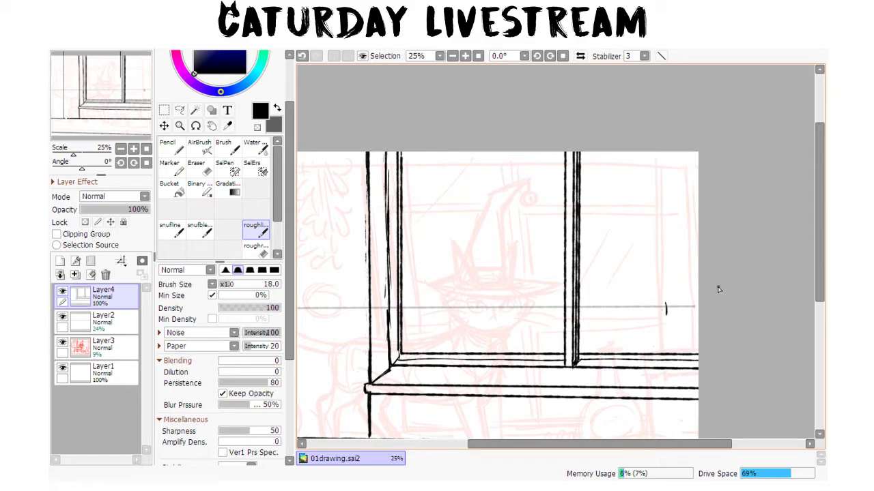
key(e)
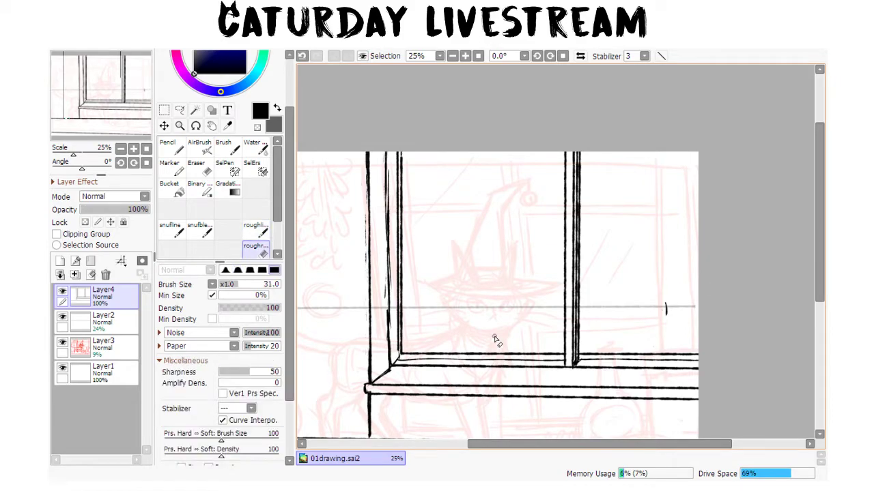
mouse_move(402, 160)
mouse_down()
mouse_move(403, 293)
mouse_move(404, 269)
mouse_up()
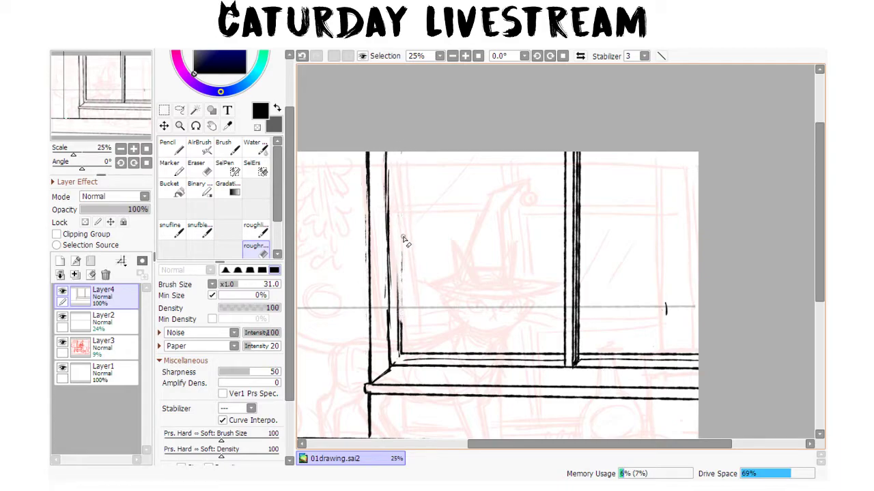
- Select the area inside the window frame and cut out the inner pane lines and divider
key(m)
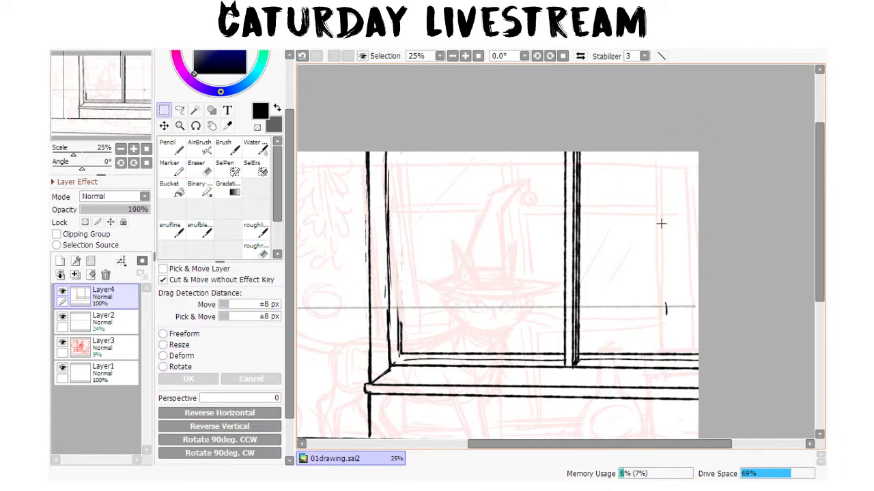
drag(391, 142, 708, 363)
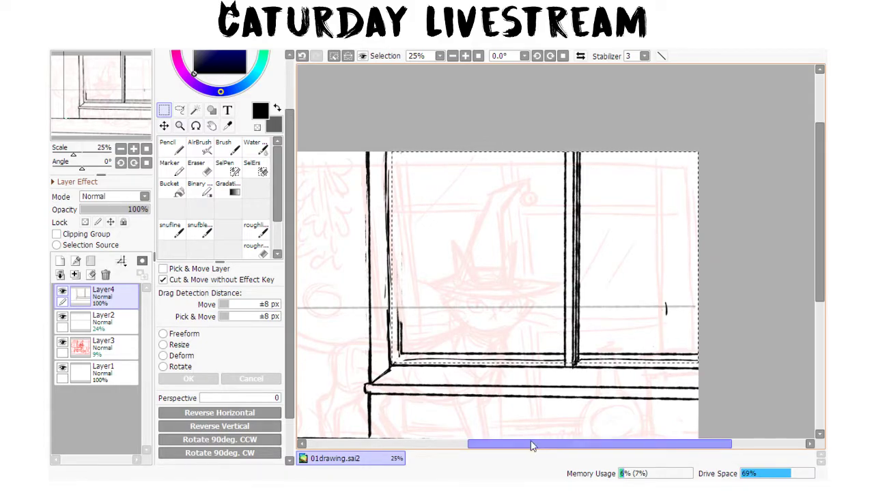
key(ctrl+x)
key(b)
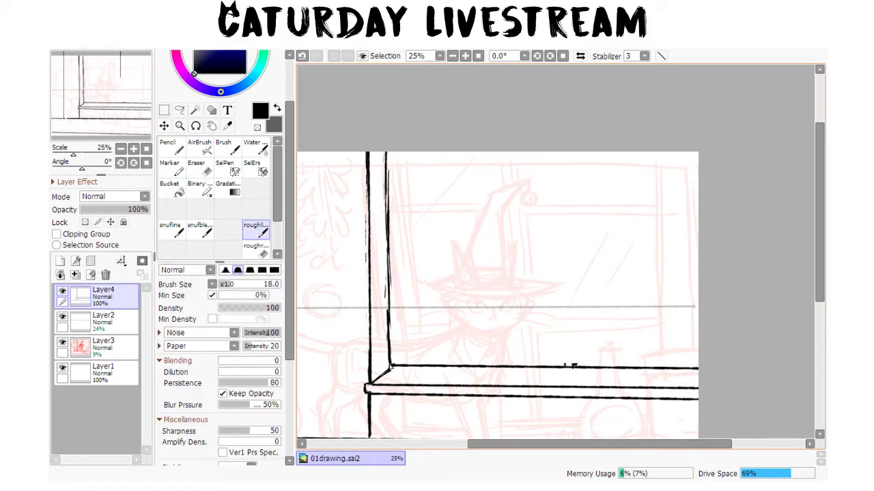
- Draw a parallel horizontal line just below the window's lower inner edge, erase the original line above it and patch the gaps
drag(413, 367, 704, 374)
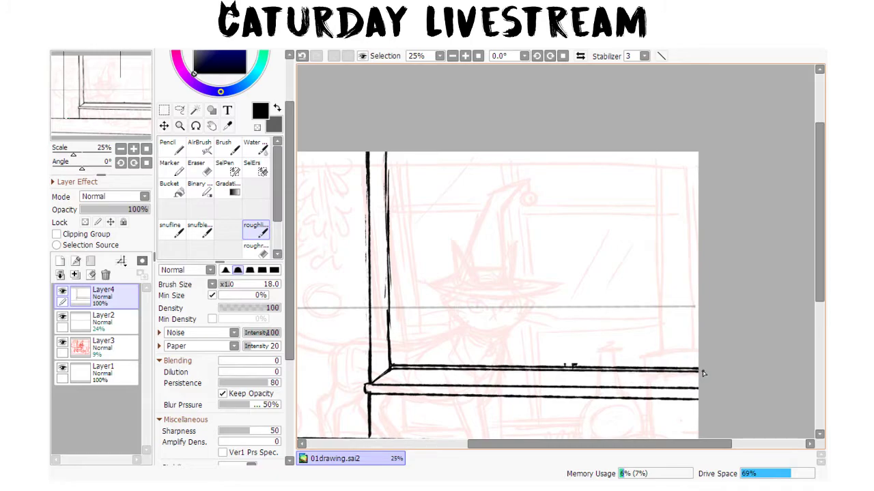
key(e)
drag(399, 367, 733, 371)
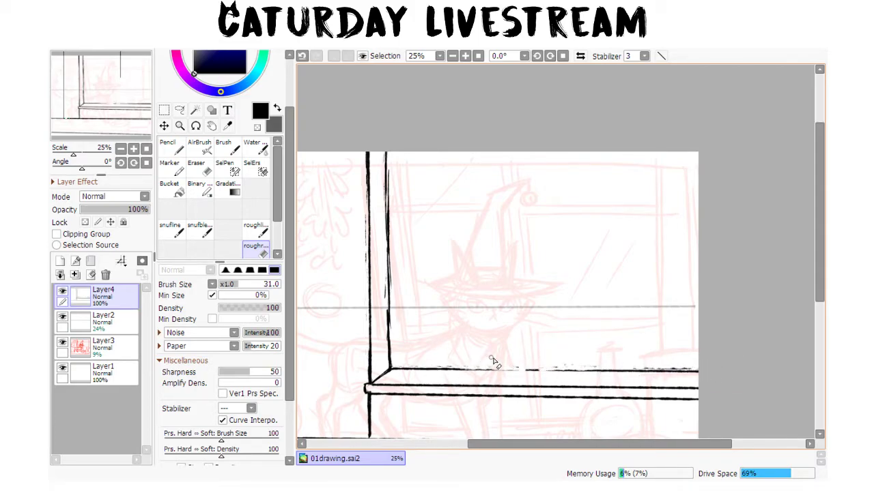
key(b)
mouse_move(476, 370)
mouse_down()
mouse_move(583, 370)
mouse_move(561, 375)
mouse_move(538, 365)
mouse_up()
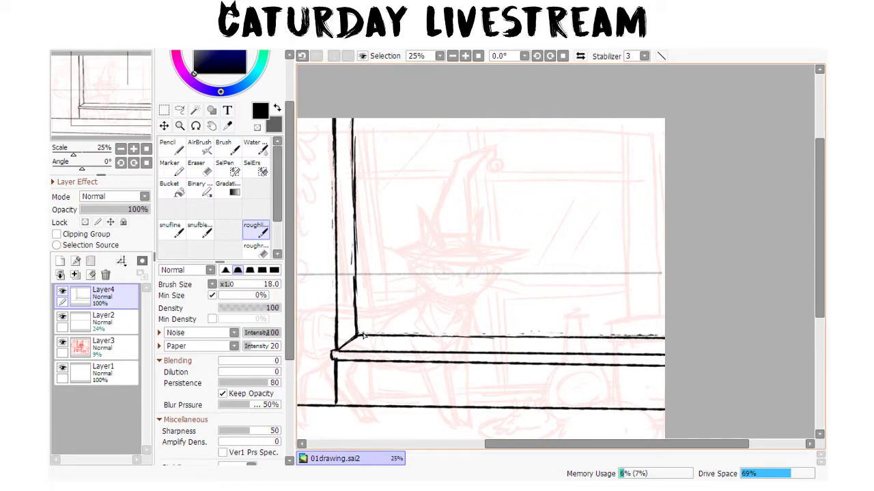
drag(488, 321, 456, 336)
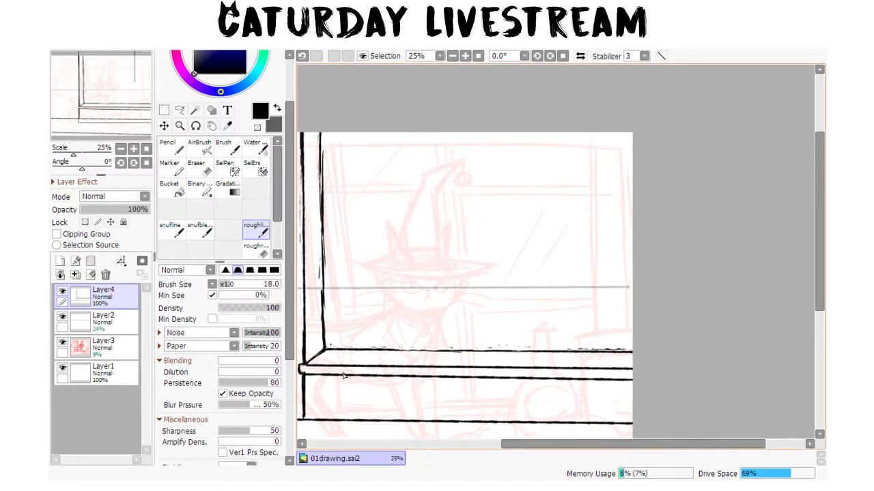
shift+click(641, 348)
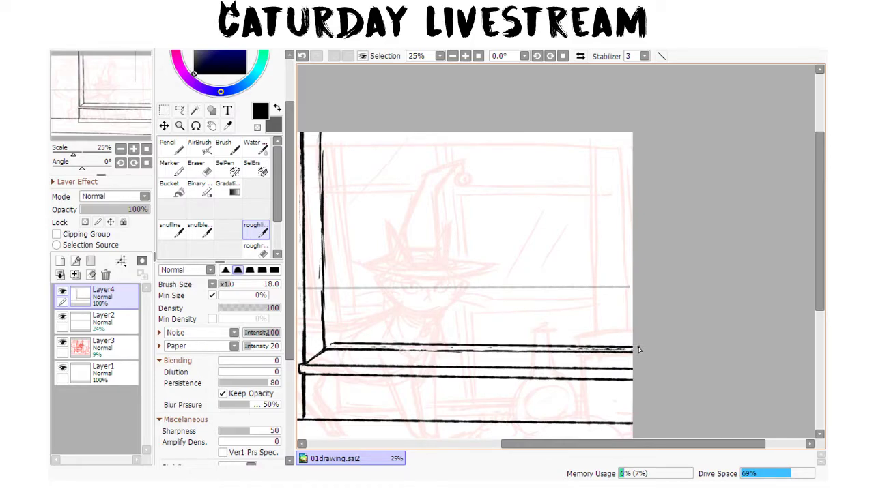
key(ctrl+z)
shift+click(636, 348)
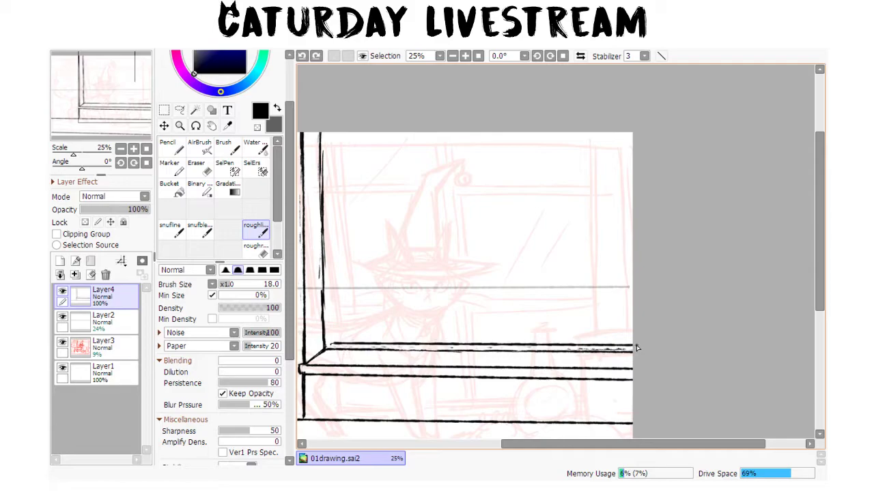
click(331, 344)
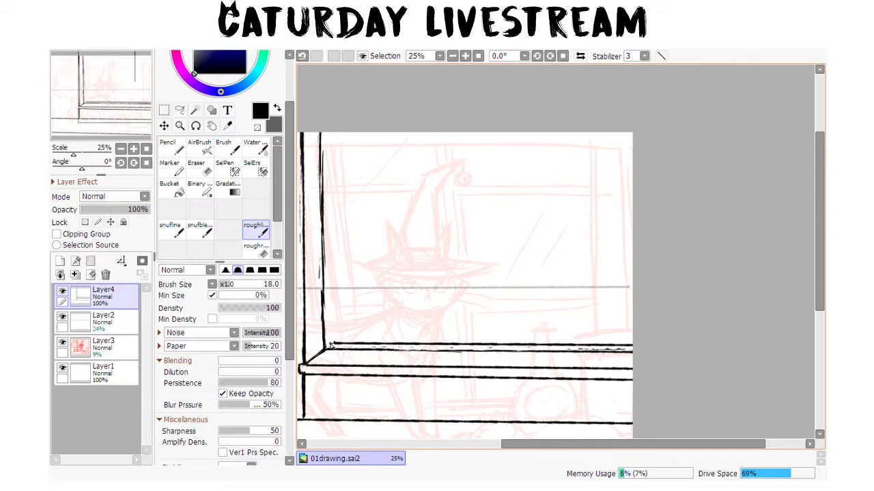
shift+click(326, 122)
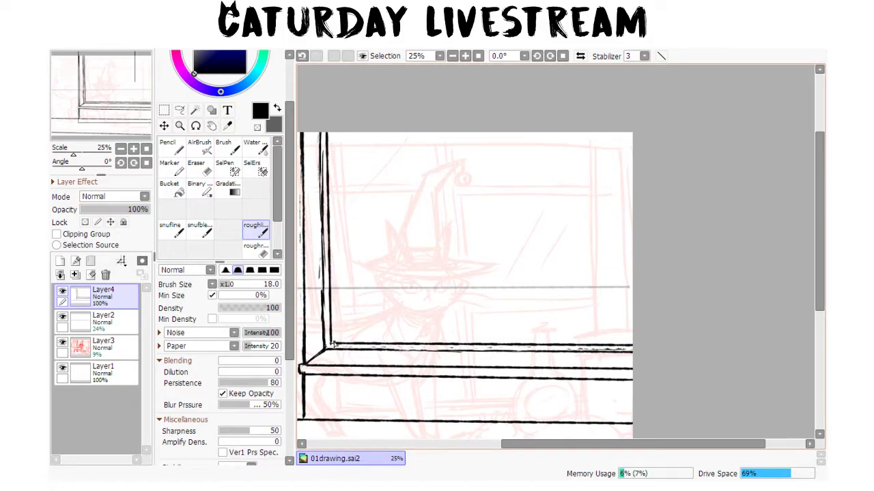
key(ctrl+z)
key(ctrl+alt)
key(ctrl+z)
key(ctrl+z)
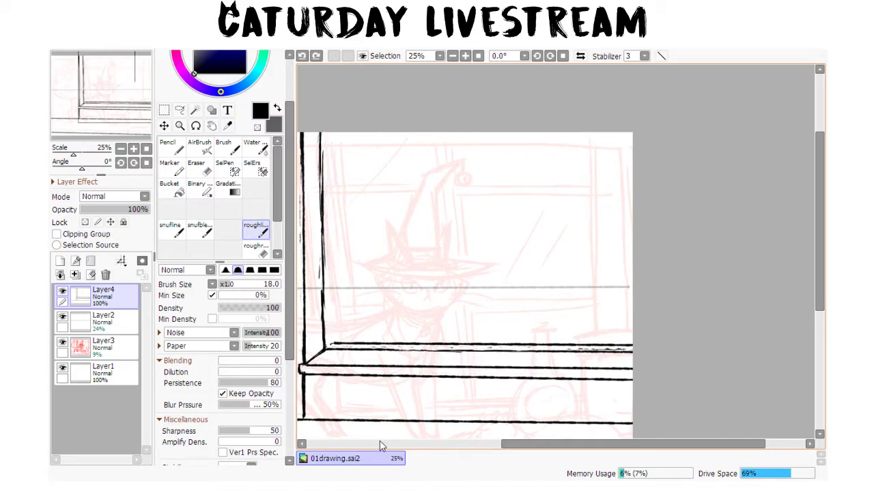
- Draw a perspective guide from a point on the horizon line to the window's lower-left corner, and add a vertical line inside the left frame
drag(575, 281, 575, 290)
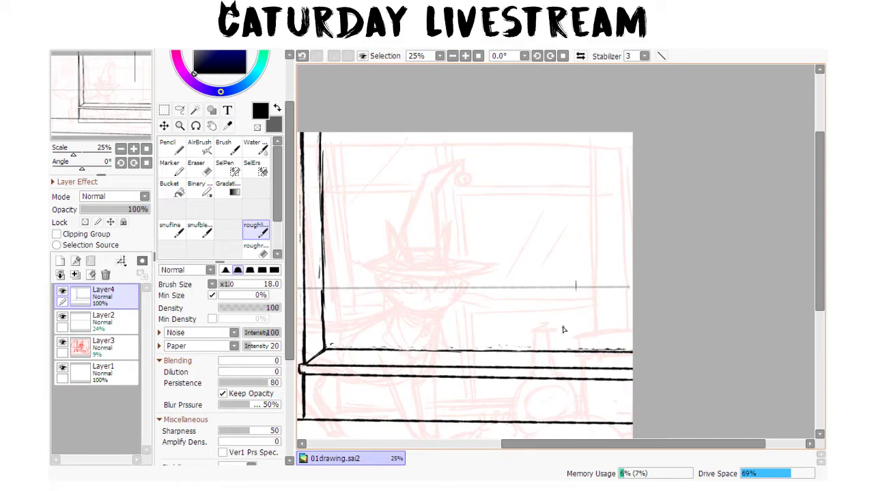
shift+click(325, 352)
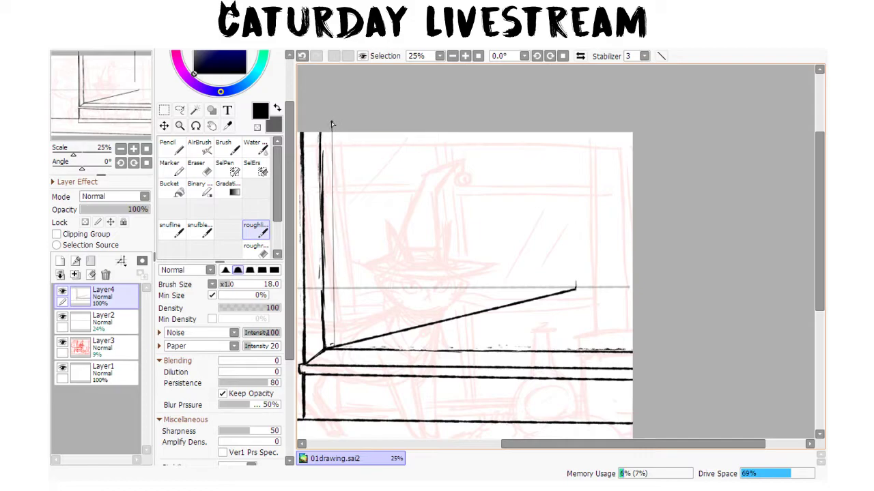
mouse_move(337, 116)
mouse_down()
mouse_move(318, 121)
mouse_move(339, 116)
mouse_up()
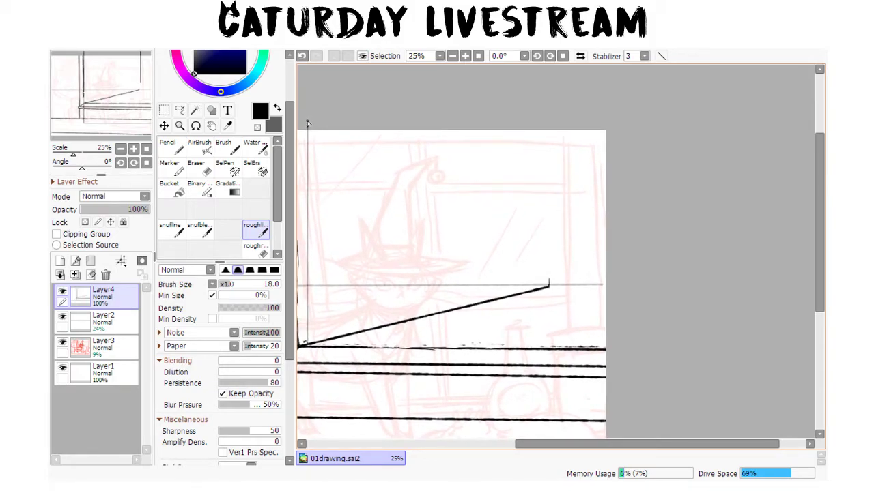
shift+click(308, 122)
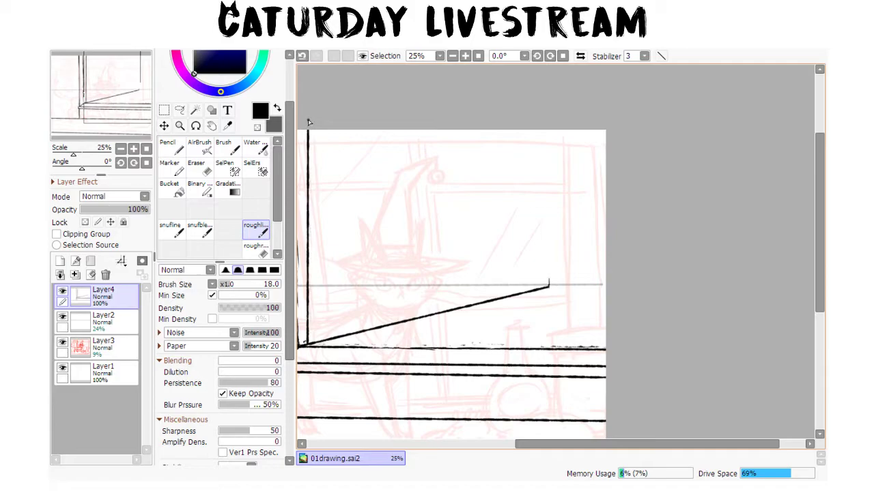
key(ctrl+z)
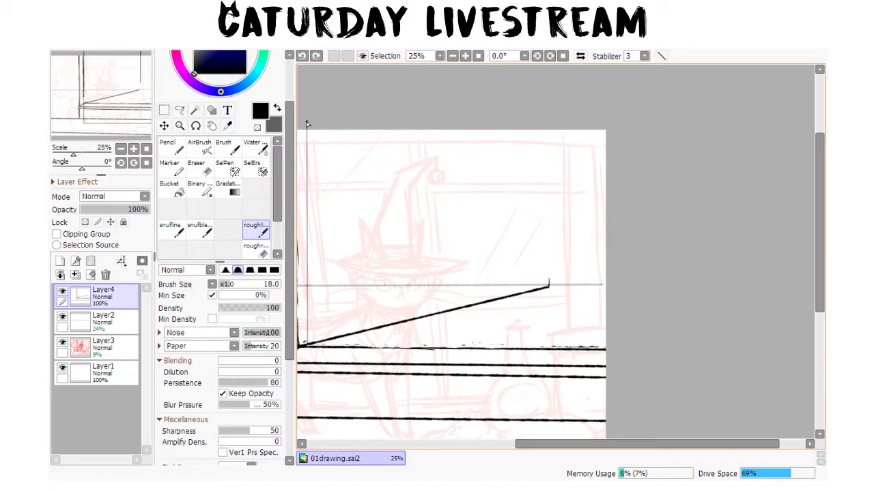
shift+click(308, 122)
- Add a horizontal line above the window's lower edge, and parallel lines in the narrow gaps of the left and lower frame
drag(385, 381, 469, 307)
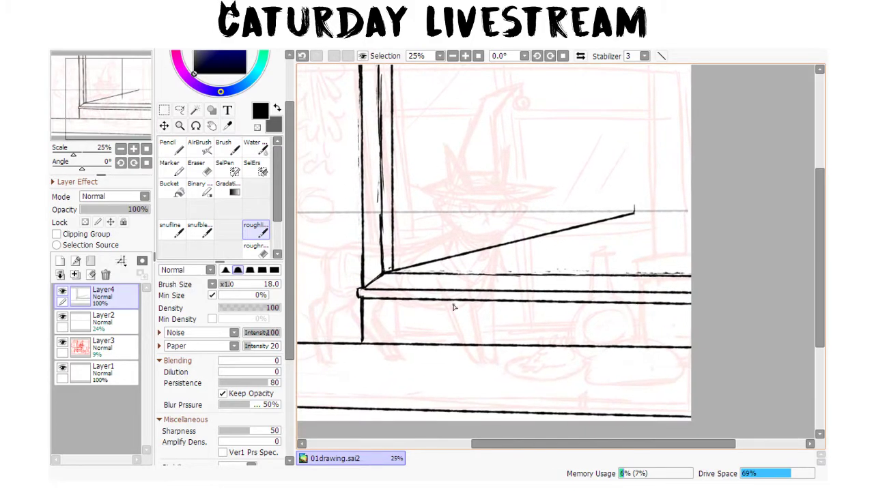
shift+click(715, 273)
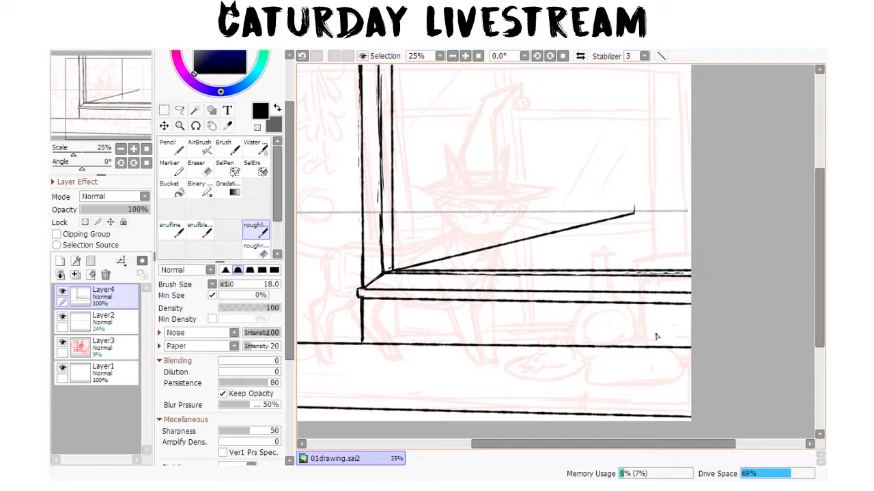
scroll(446, 307, up, 2)
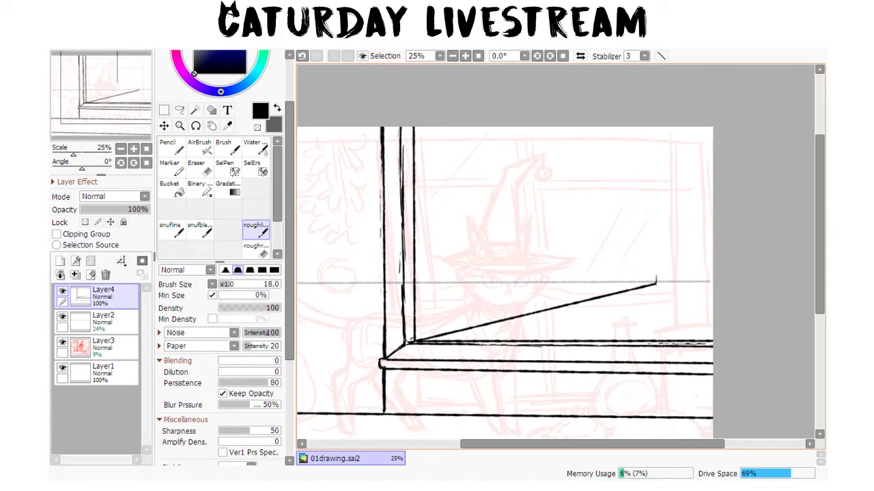
shift+click(403, 110)
scroll(416, 266, down, 2)
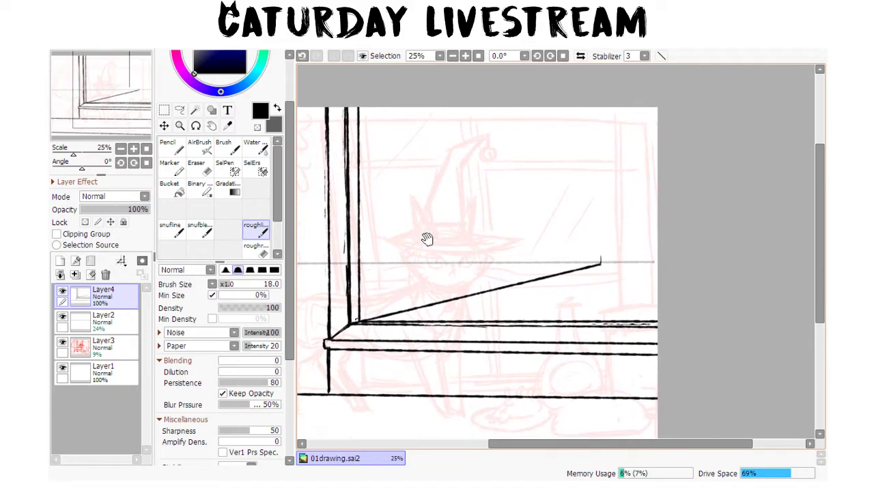
key(ctrl+z)
drag(355, 323, 353, 104)
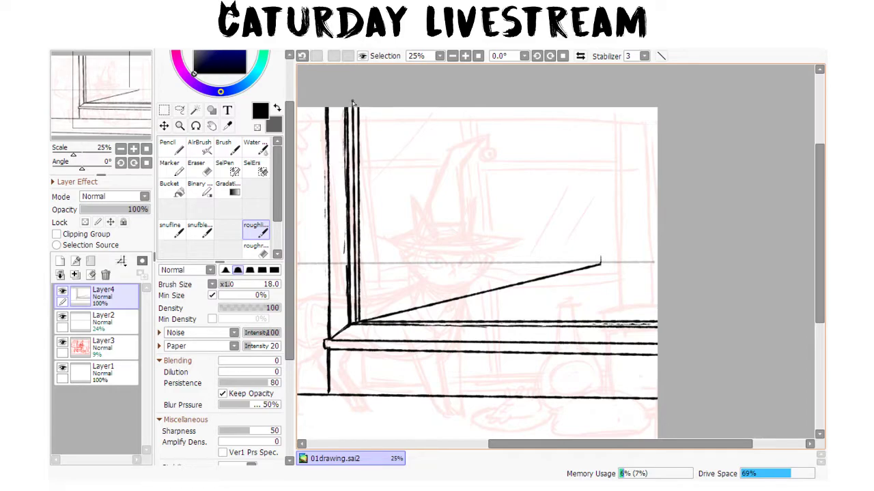
shift+click(660, 326)
- Draw a crossbar of two parallel horizontal lines across the window at the hat's height and close off its left end
scroll(444, 371, up, 2)
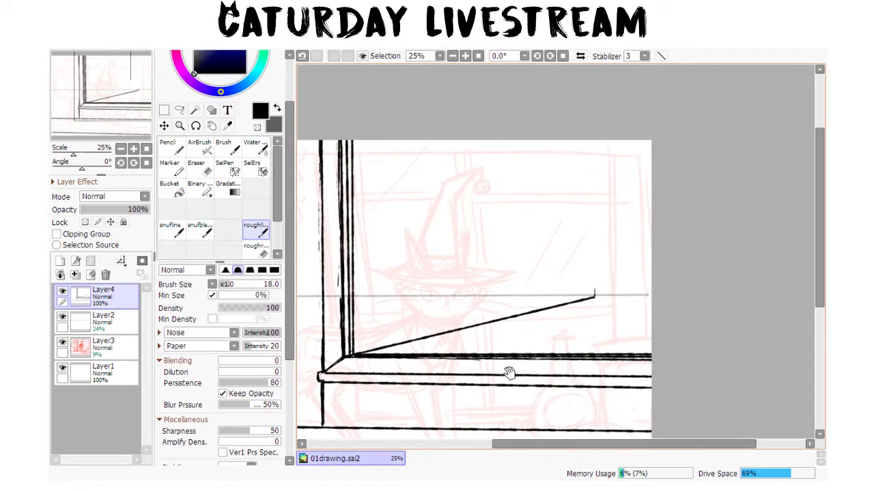
click(349, 197)
shift+click(672, 200)
click(349, 205)
shift+click(663, 208)
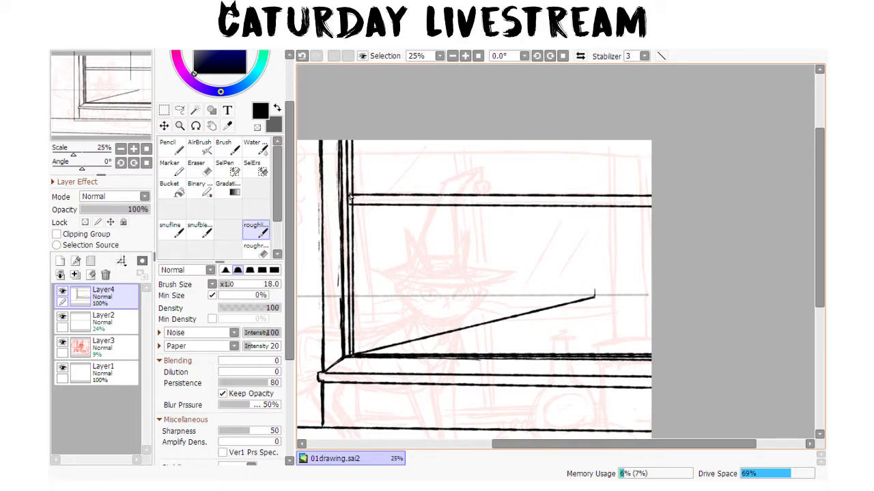
drag(347, 199, 347, 205)
- Erase the vertical frame lines running through the crossbar's left end
key(e)
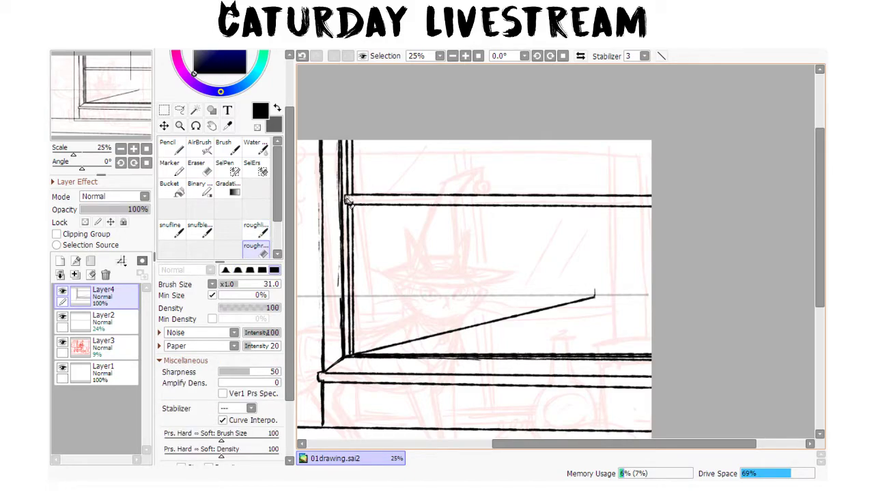
key(ctrl)
drag(350, 203, 349, 199)
key(ctrl+z)
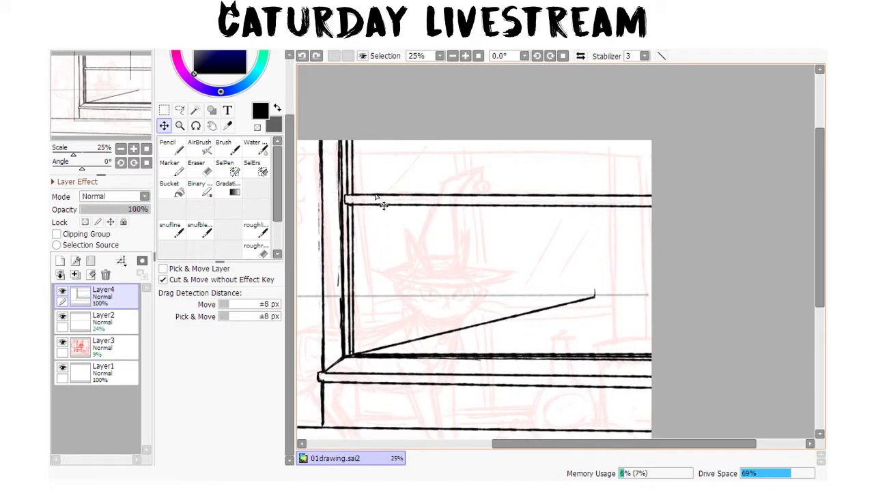
key(ctrl+y)
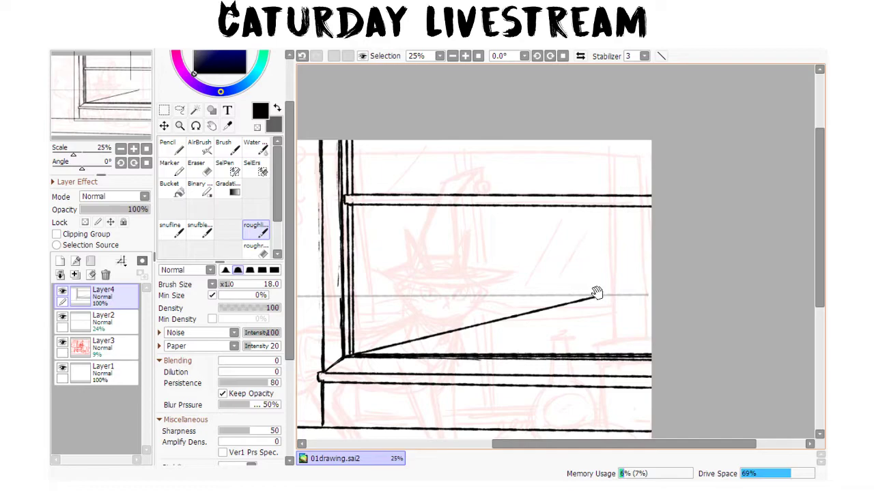
- Draw a perspective guide from the horizon point to the crossbar's lower-left corner, and add a thin parallel line beneath the crossbar
drag(596, 294, 588, 301)
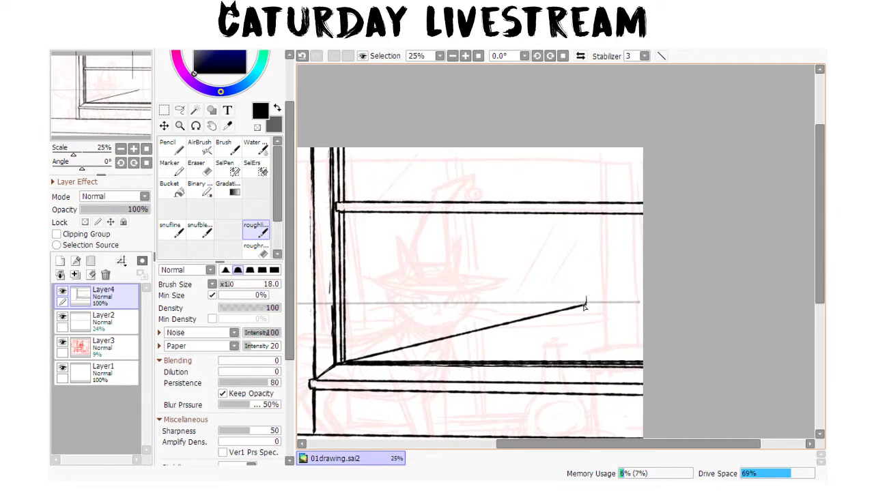
shift+click(339, 210)
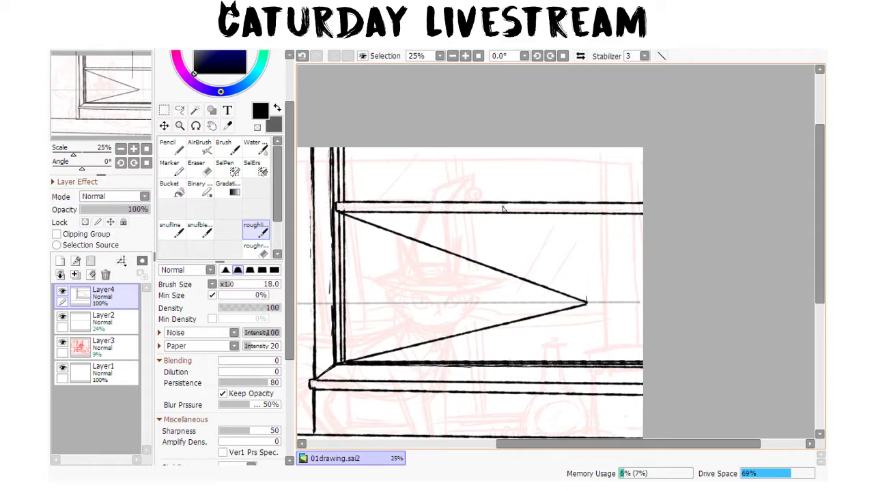
shift+click(662, 217)
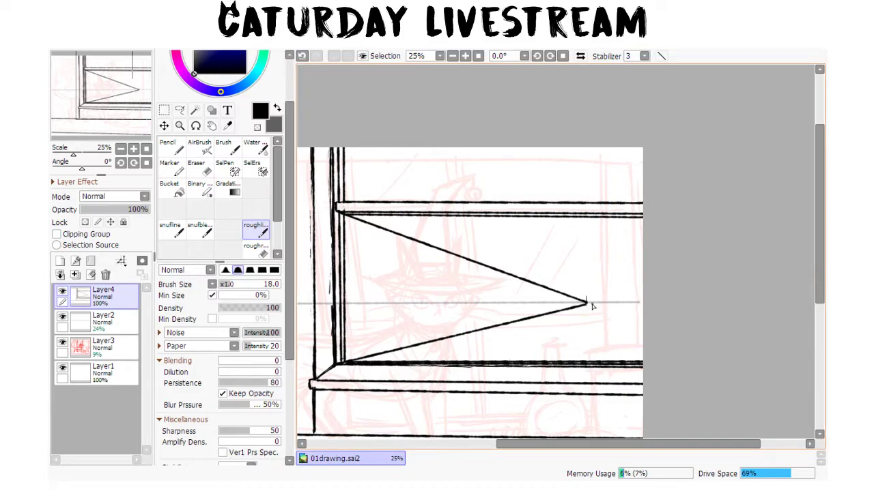
- Draw a perspective guide from the horizon point down to the window's lower right, and add two parallel vertical lines for the right frame
shift+click(635, 374)
drag(702, 363, 452, 285)
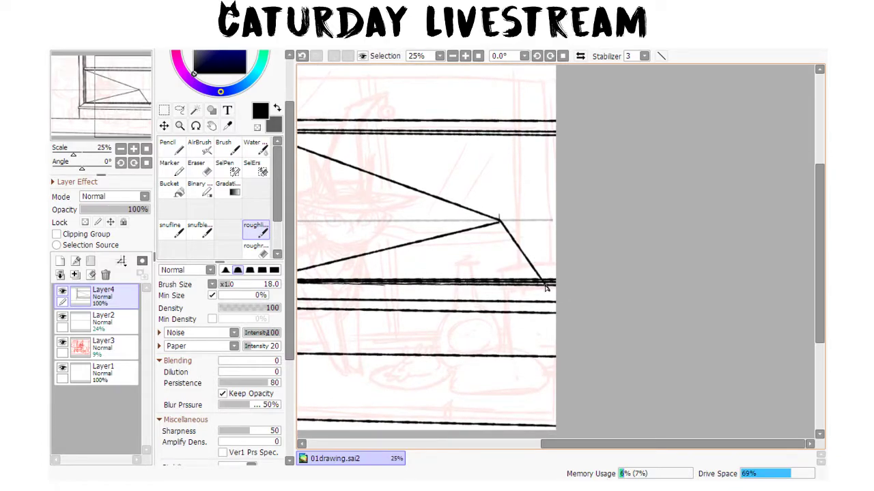
scroll(581, 253, up, 3)
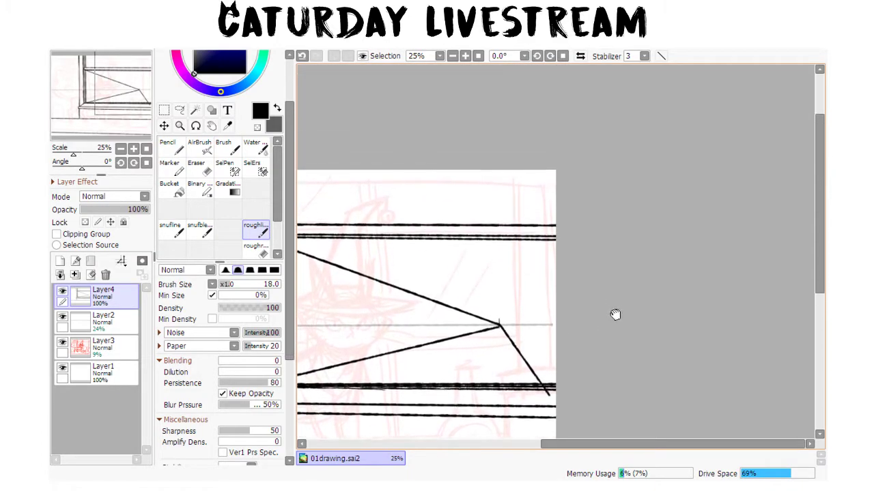
shift+click(540, 157)
key(ctrl+z)
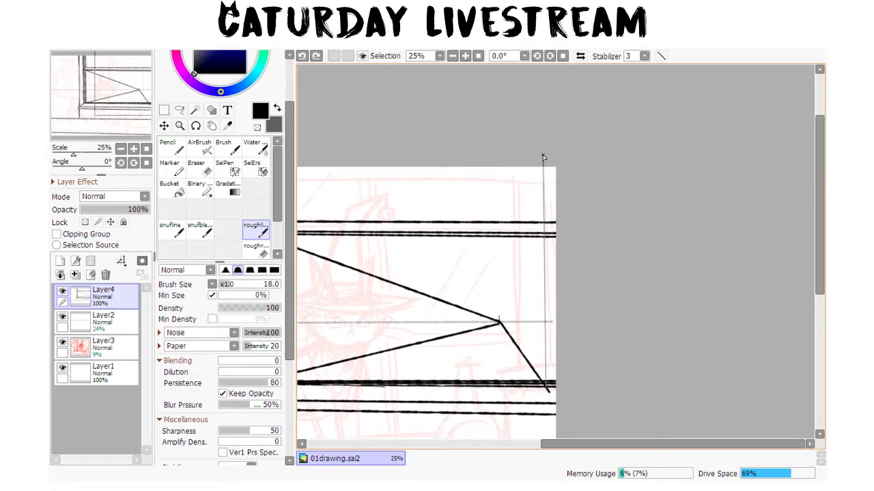
shift+click(543, 157)
key(ctrl+z)
shift+click(544, 157)
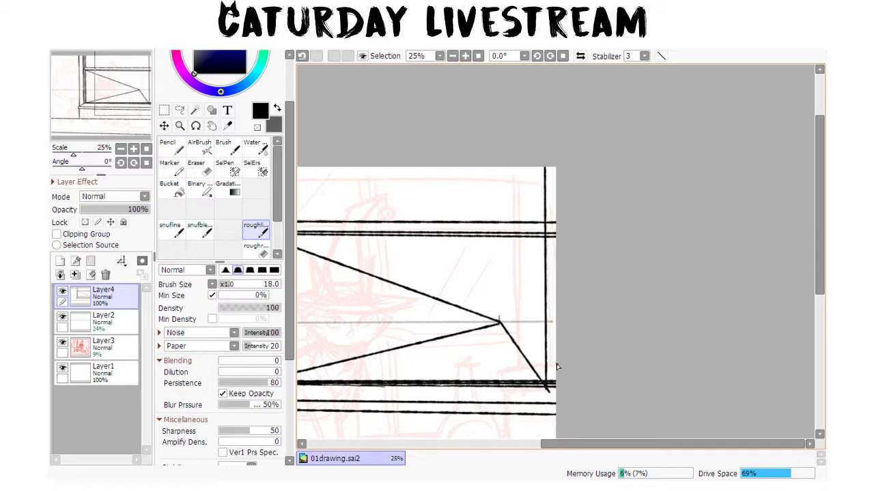
click(544, 387)
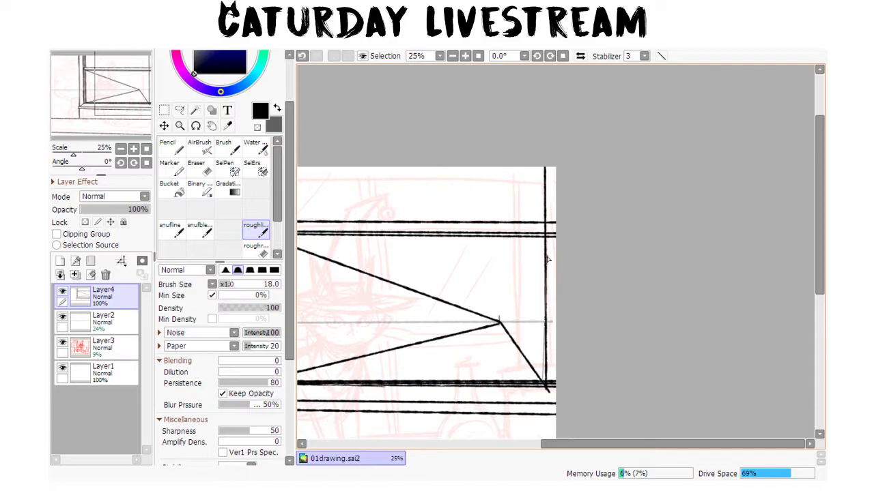
shift+click(540, 148)
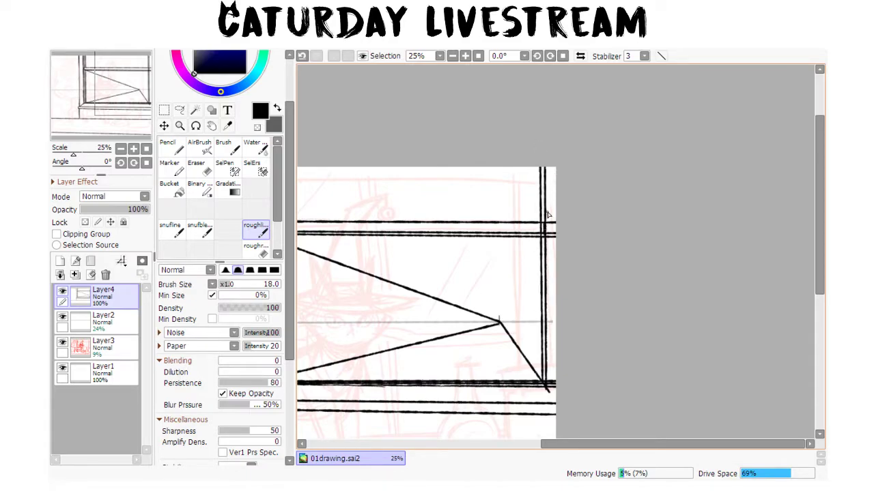
- Erase the right frame's vertical lines inside the crossbar and the crossbar lines extending past the frame
key(e)
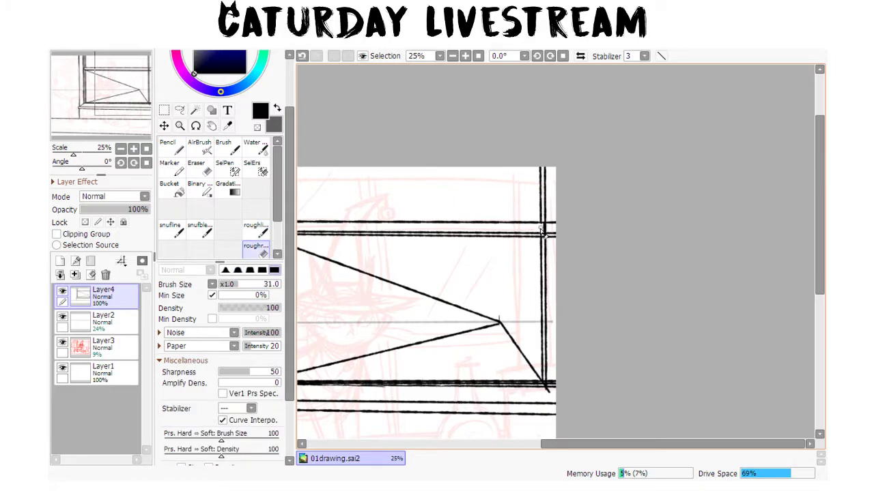
drag(467, 359, 621, 329)
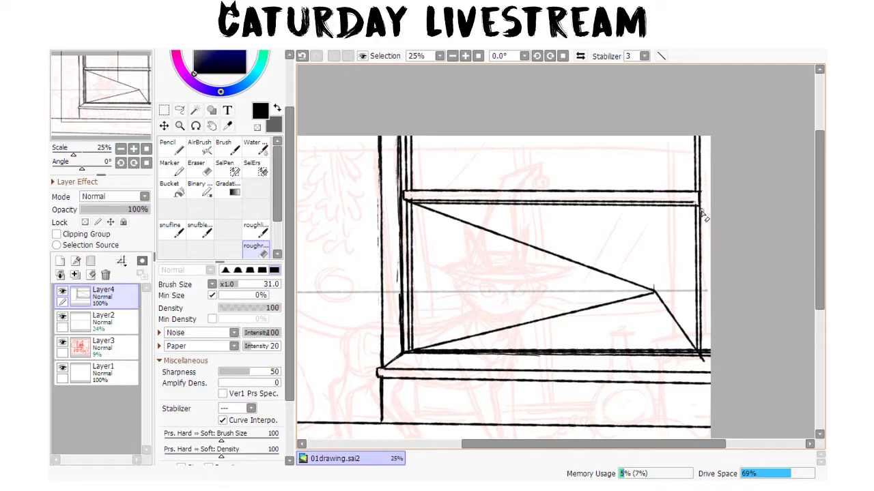
- Extend the perspective line from the window's lower-right corner across the sill to the canvas edge and tidy its end
mouse_move(710, 358)
mouse_down()
mouse_move(704, 347)
mouse_move(705, 357)
mouse_move(712, 348)
mouse_up()
key(b)
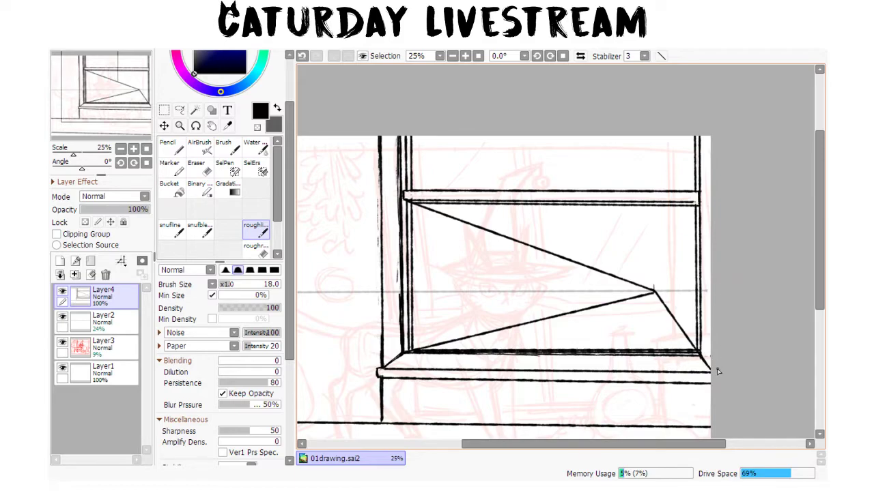
key(e)
mouse_move(712, 368)
mouse_down()
mouse_move(703, 353)
mouse_move(714, 371)
mouse_up()
key(b)
key(space)
drag(704, 426, 742, 385)
drag(705, 294, 672, 359)
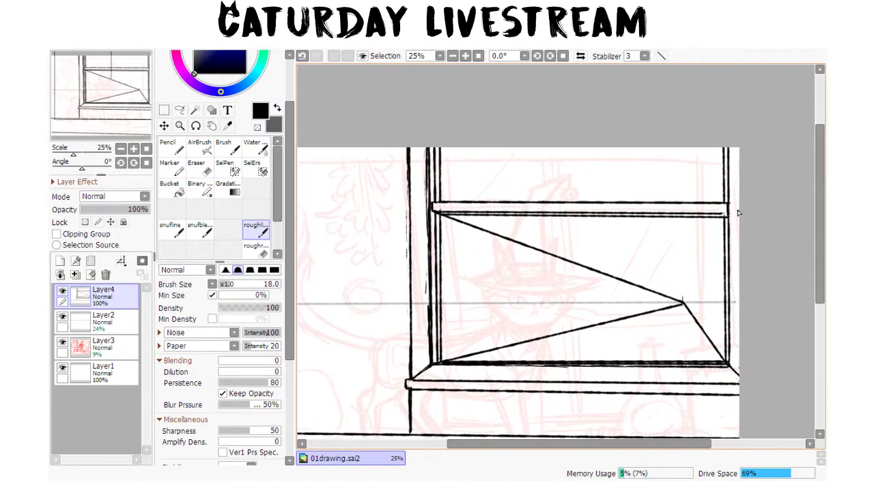
key(space)
drag(635, 258, 647, 228)
key(space)
drag(642, 298, 635, 323)
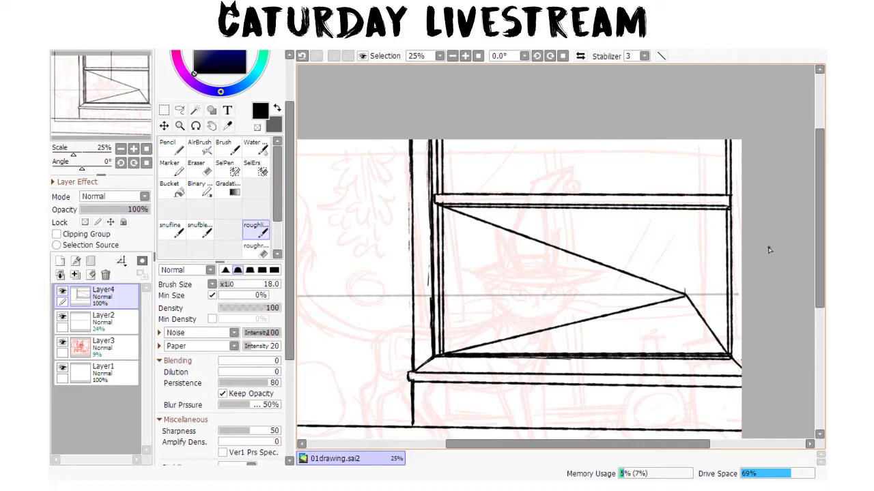
- On a new layer, draw both diagonals of the lower window opening with a short centre mark, and fade that layer to 27% opacity
click(60, 261)
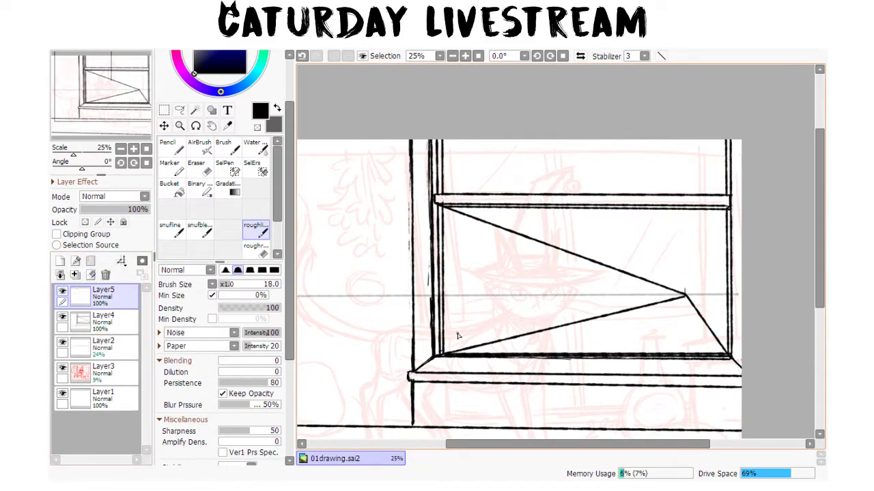
drag(440, 354, 729, 209)
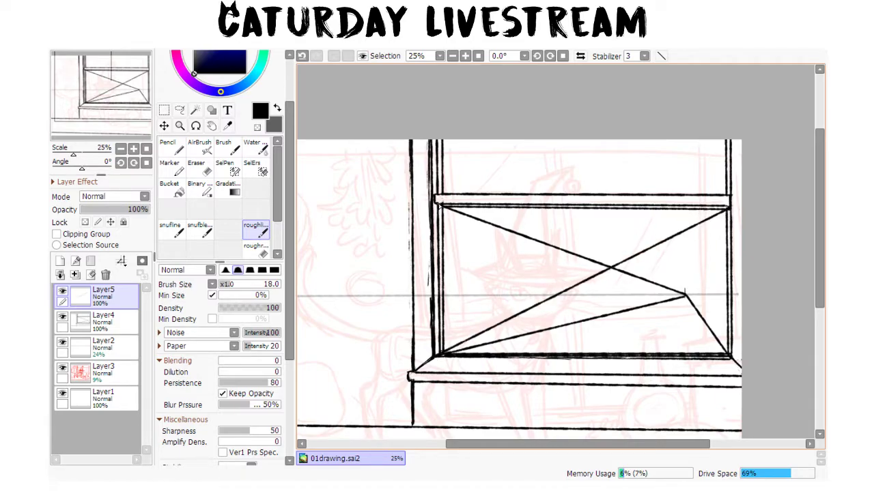
mouse_move(434, 204)
mouse_down()
mouse_move(757, 354)
mouse_move(730, 356)
mouse_up()
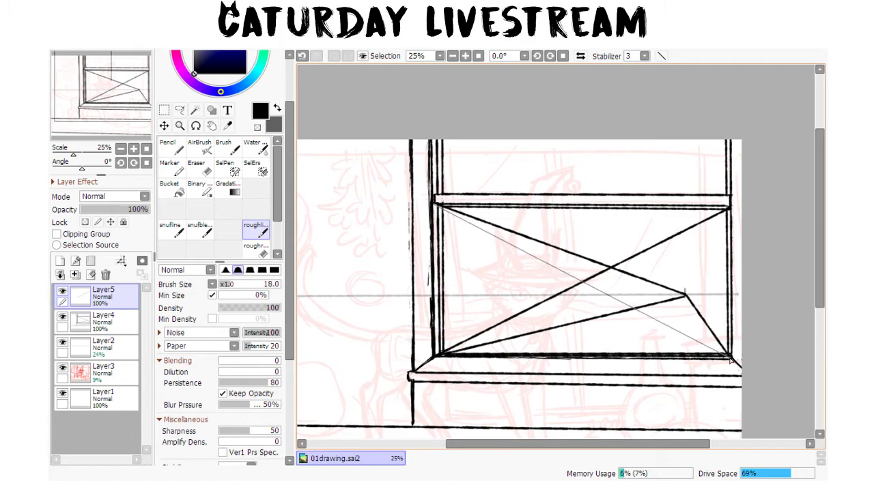
drag(582, 284, 582, 264)
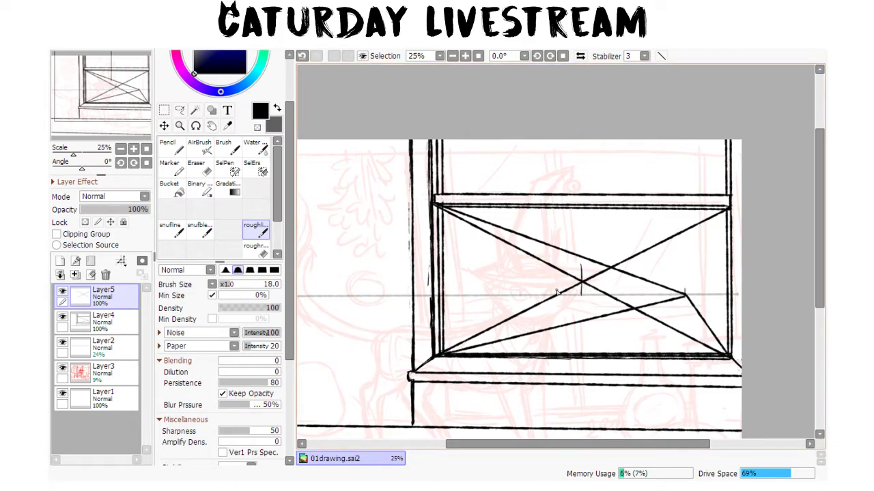
click(99, 209)
click(120, 317)
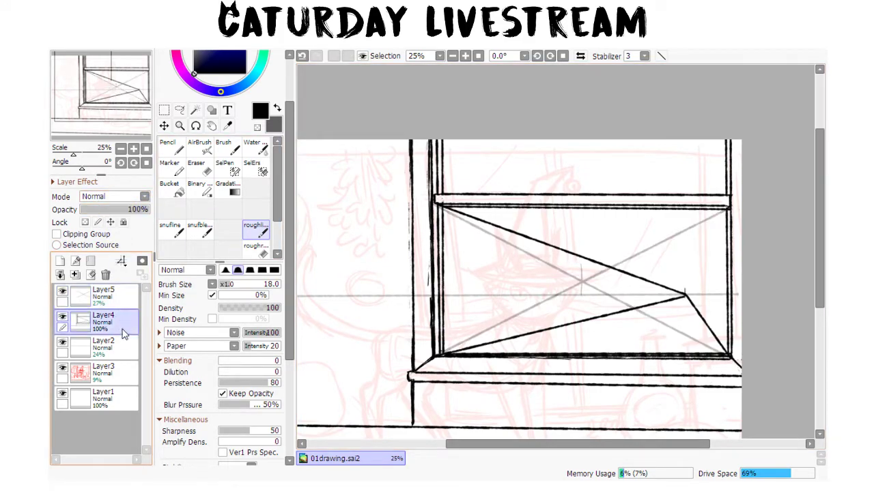
mouse_move(654, 318)
mouse_down()
mouse_move(687, 343)
mouse_move(503, 353)
mouse_move(507, 320)
mouse_move(589, 314)
mouse_up()
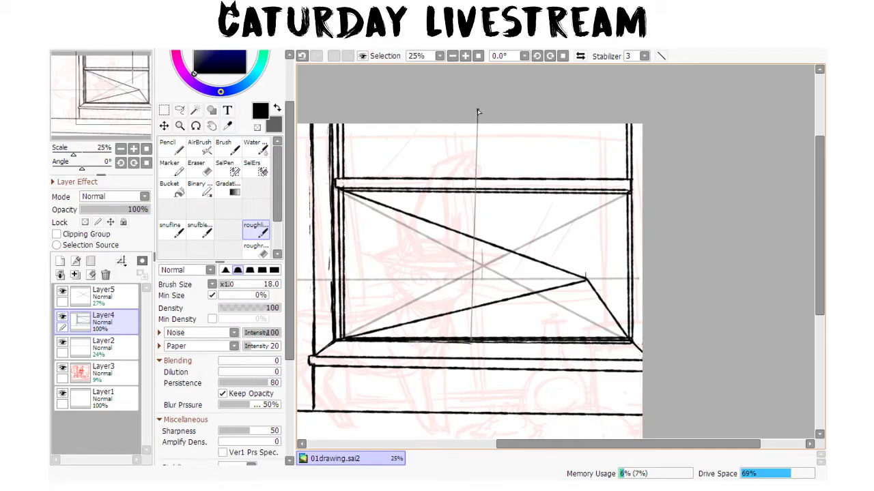
mouse_move(499, 132)
mouse_down()
mouse_move(343, 132)
mouse_move(741, 157)
mouse_move(753, 145)
mouse_up()
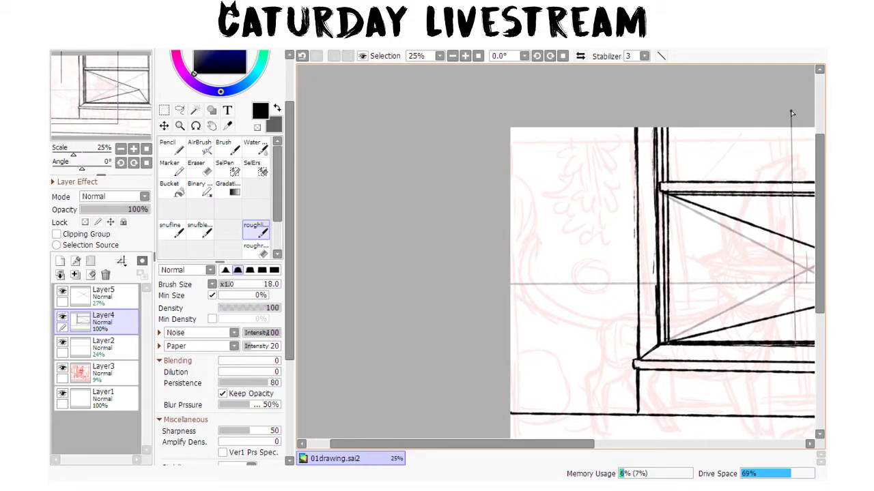
key(ctrl+z)
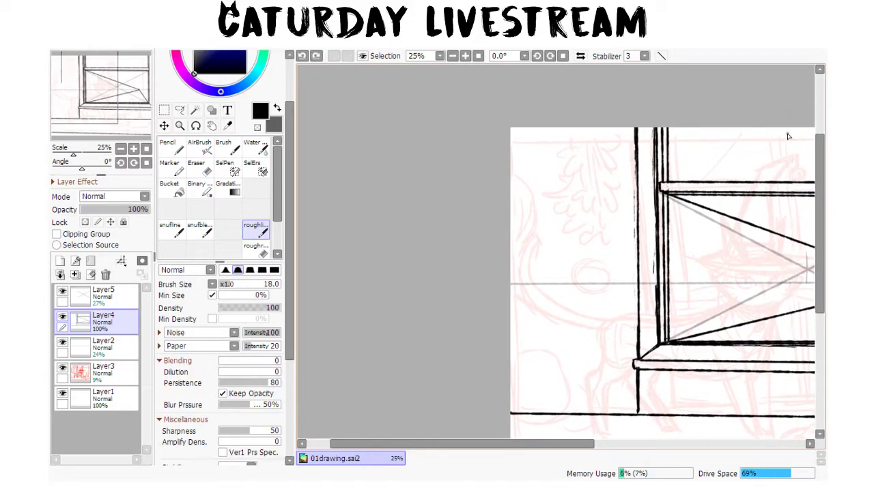
- Draw two parallel vertical lines for the central mullion on Layer4, from the canvas's upper edge to the window's lower frame
drag(783, 312, 792, 318)
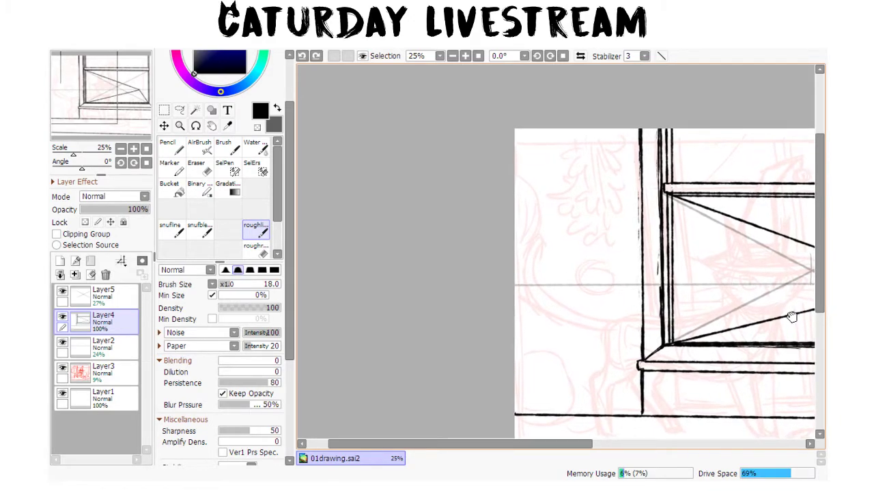
click(804, 345)
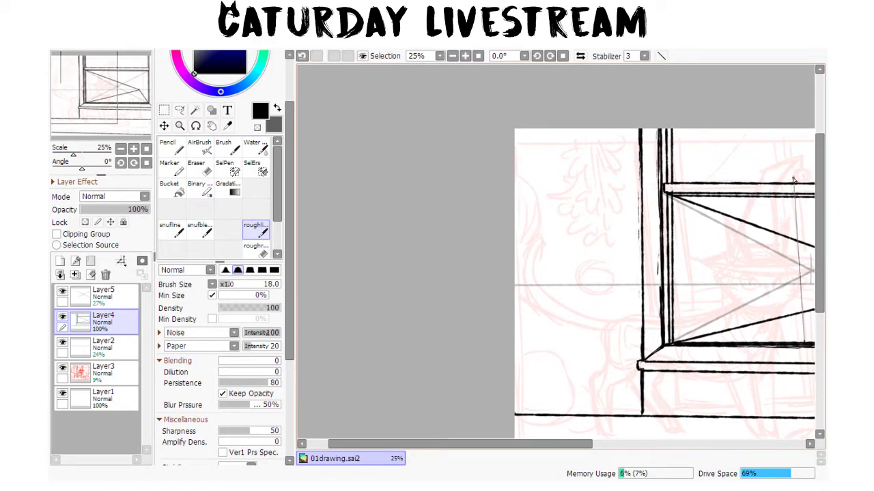
click(803, 117)
drag(778, 300, 572, 271)
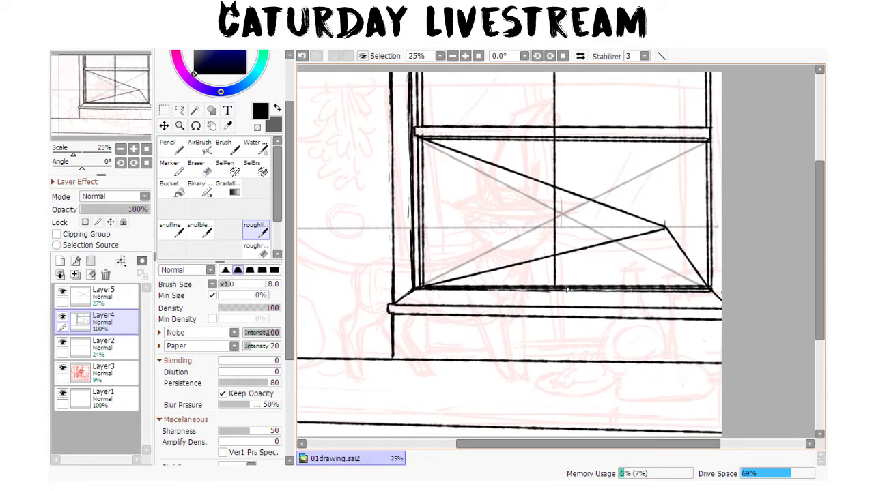
click(567, 288)
drag(621, 195, 651, 218)
click(553, 190)
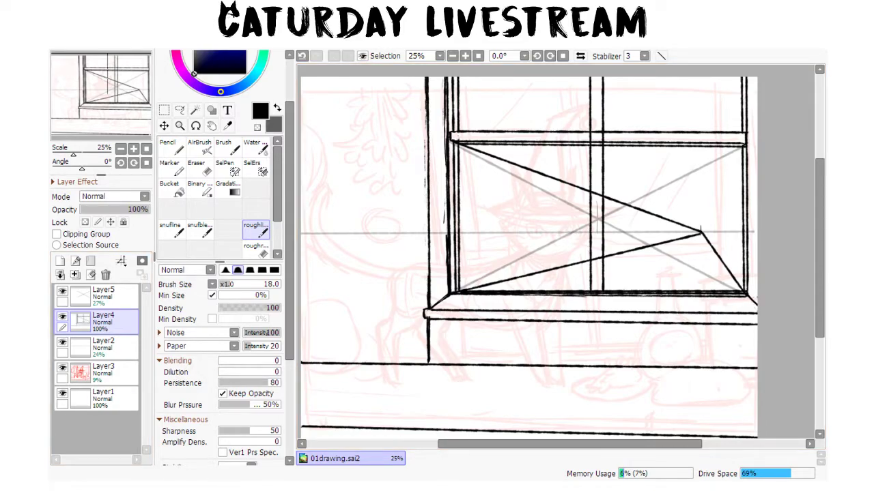
- Draw a perspective guide from the horizon point to the mullion's lower-right corner, and add a close vertical line for its inner depth
mouse_move(708, 251)
mouse_down()
mouse_move(690, 300)
mouse_move(658, 279)
mouse_up()
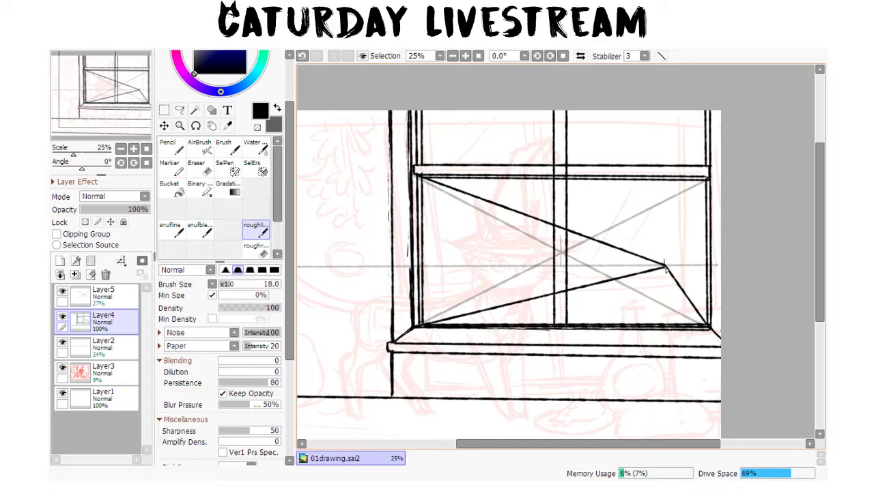
shift+click(567, 325)
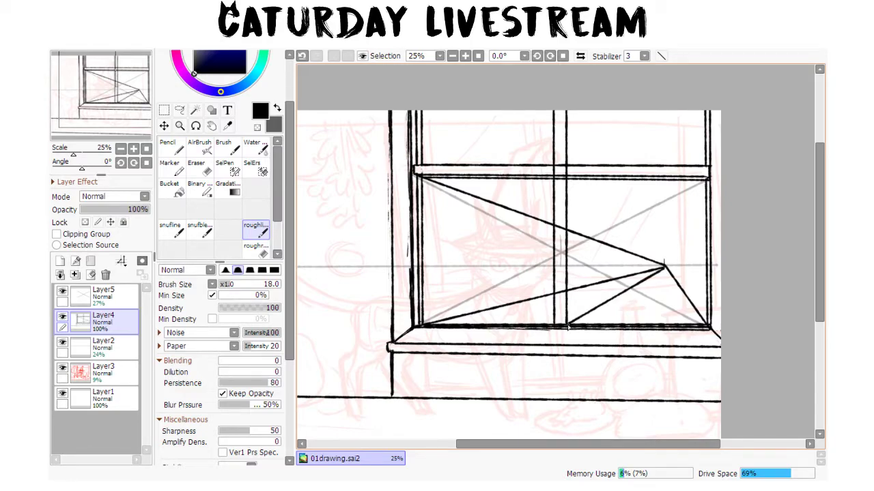
shift+click(575, 101)
- Erase the mullion's vertical lines inside the crossbar and the crossbar lines running across the mullion, retouching the joints
drag(604, 291, 680, 321)
key(e)
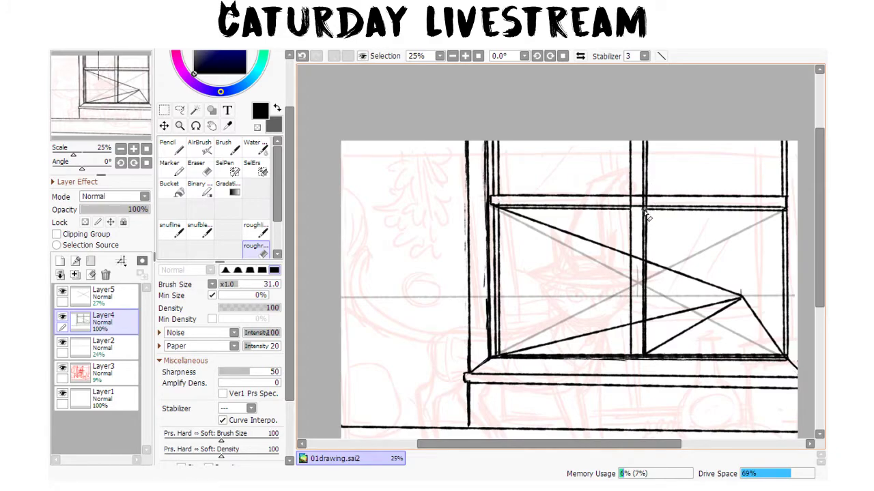
key(b)
key(e)
key(b)
drag(742, 341, 688, 328)
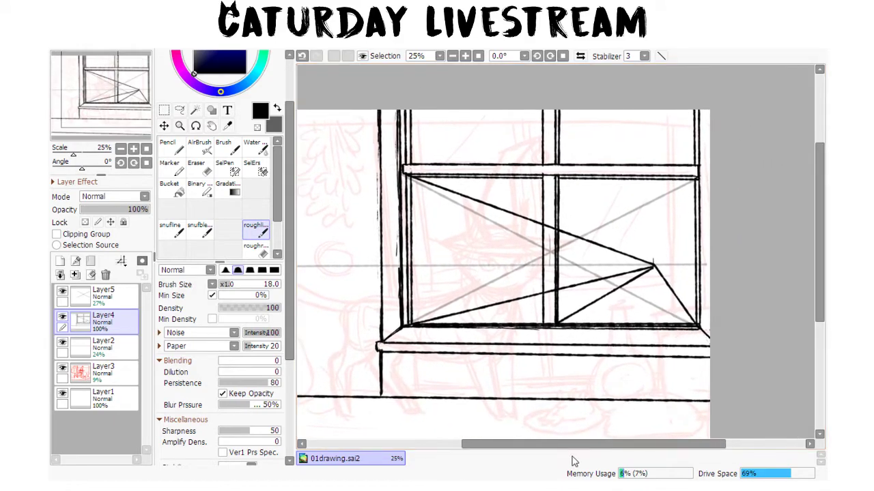
- Erase the perspective guide between the crossbar's left corner and the horizon point, enlarging the eraser to 50
mouse_move(634, 392)
mouse_down()
mouse_move(723, 311)
mouse_move(729, 325)
mouse_up()
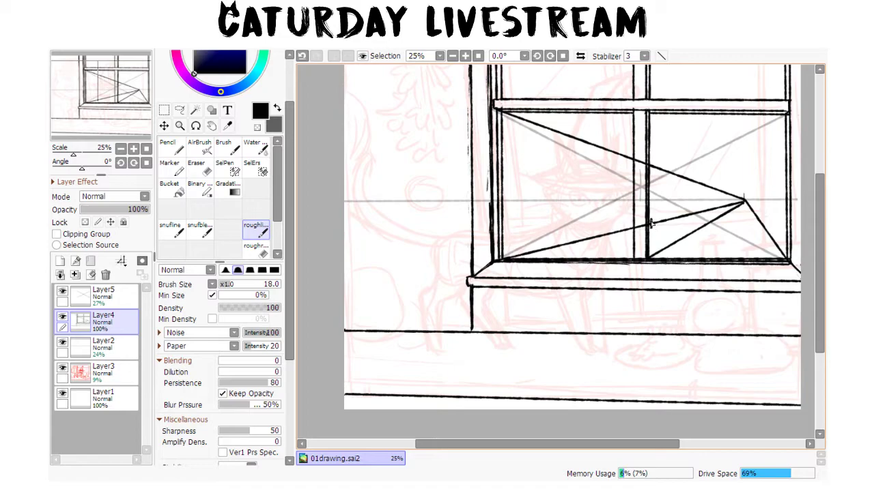
key(ctrl+z)
key(e)
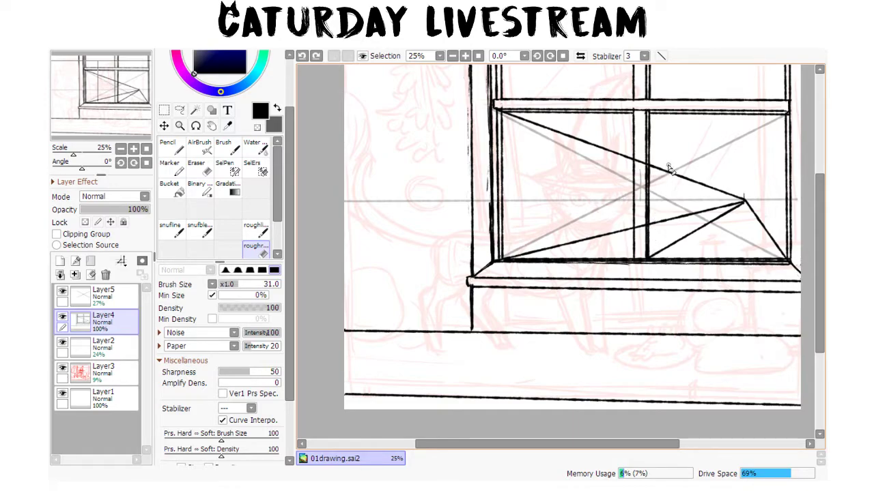
scroll(606, 171, up, 1)
mouse_move(514, 147)
mouse_down()
mouse_move(598, 177)
mouse_move(572, 168)
mouse_up()
right_click(637, 181)
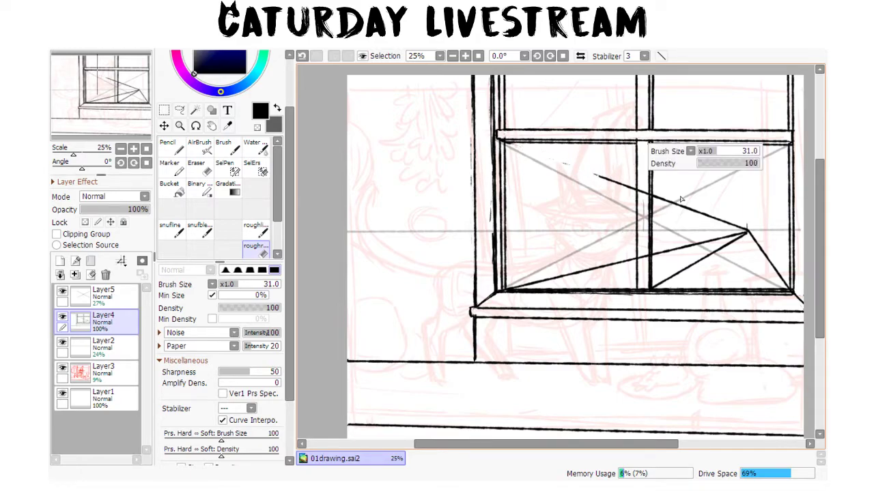
click(729, 153)
mouse_move(585, 174)
mouse_down()
mouse_move(640, 185)
mouse_move(642, 200)
mouse_move(662, 194)
mouse_move(747, 230)
mouse_up()
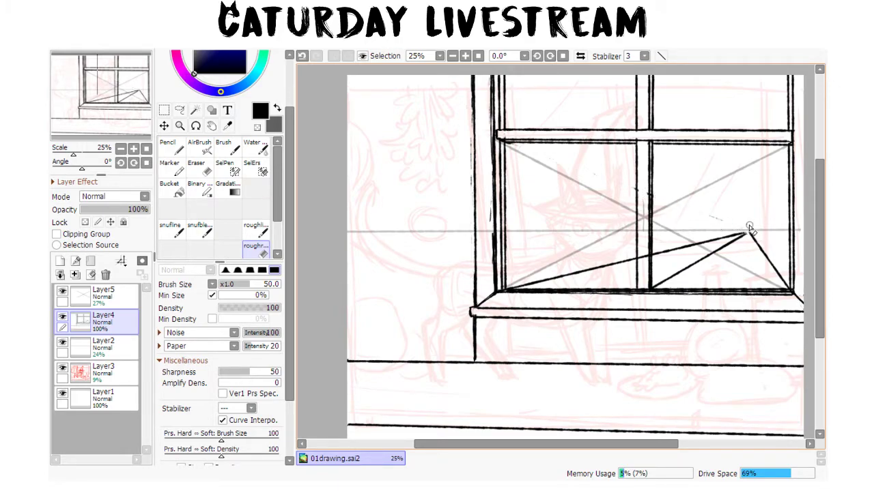
- Mark the vanishing point with a short vertical tick on the horizon, and erase the remaining perspective guides inside the lower window panes
key(b)
drag(744, 222, 744, 244)
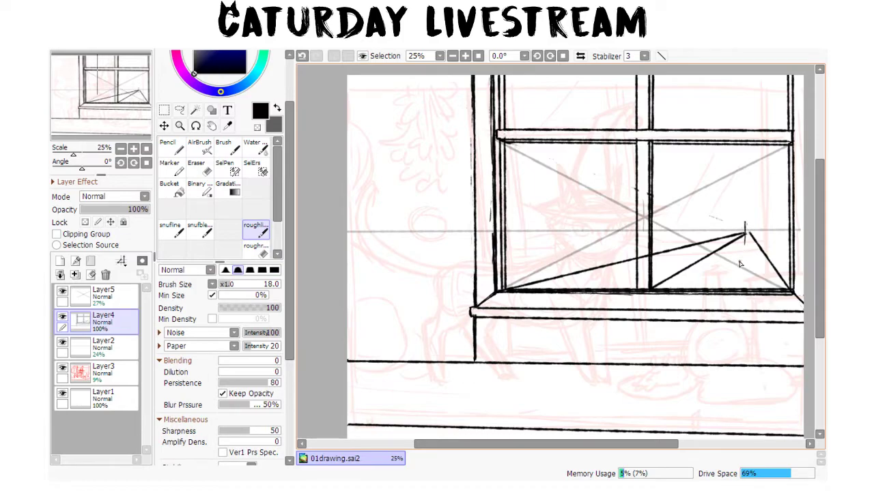
key(e)
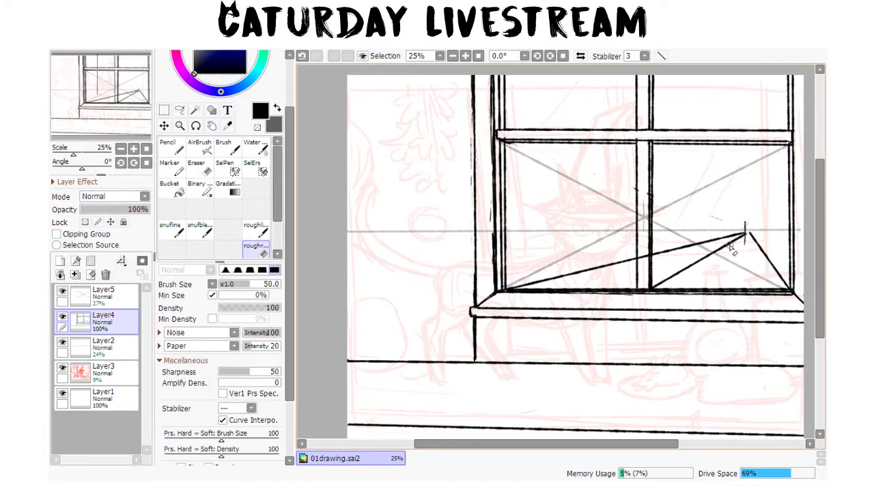
mouse_move(740, 240)
mouse_down()
mouse_move(654, 286)
mouse_move(654, 259)
mouse_move(732, 237)
mouse_move(662, 258)
mouse_up()
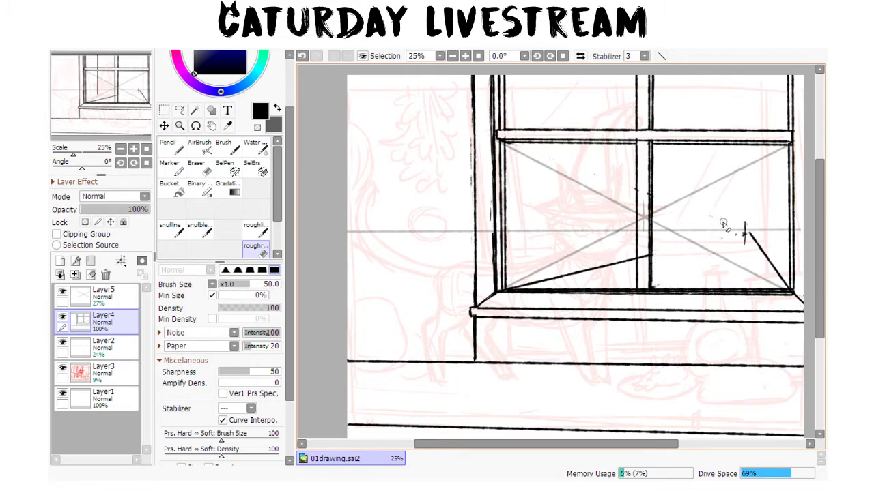
drag(745, 235, 786, 286)
mouse_move(641, 258)
mouse_down()
mouse_move(520, 283)
mouse_move(541, 282)
mouse_move(512, 286)
mouse_up()
- Hide the layer holding the window's diagonal guides and make Layer4 active again
mouse_move(546, 262)
mouse_down()
mouse_move(637, 267)
mouse_move(651, 289)
mouse_up()
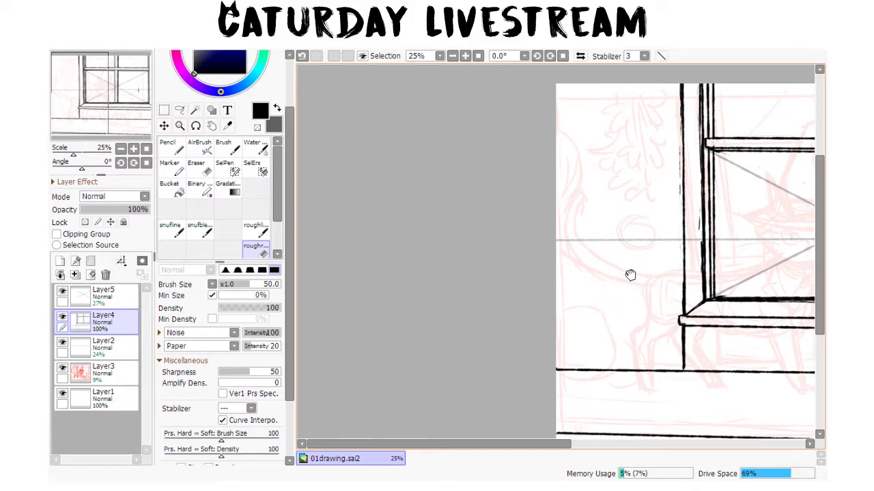
drag(628, 273, 500, 296)
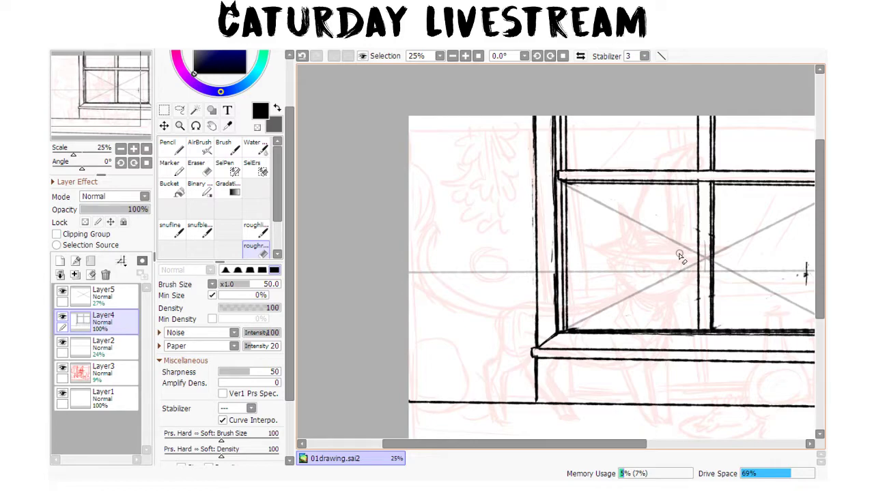
drag(761, 328, 554, 320)
mouse_move(679, 345)
mouse_down()
mouse_move(724, 277)
mouse_move(739, 277)
mouse_up()
mouse_move(591, 332)
mouse_down()
mouse_move(660, 343)
mouse_move(659, 353)
mouse_up()
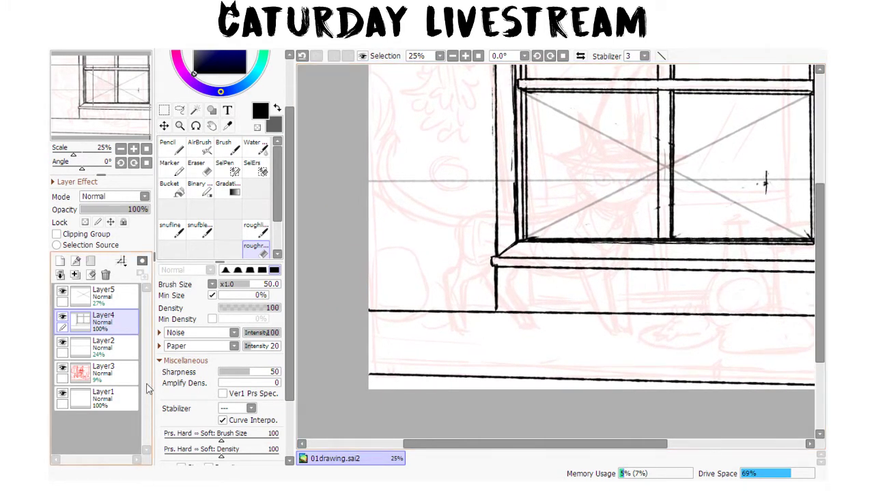
click(62, 291)
click(118, 302)
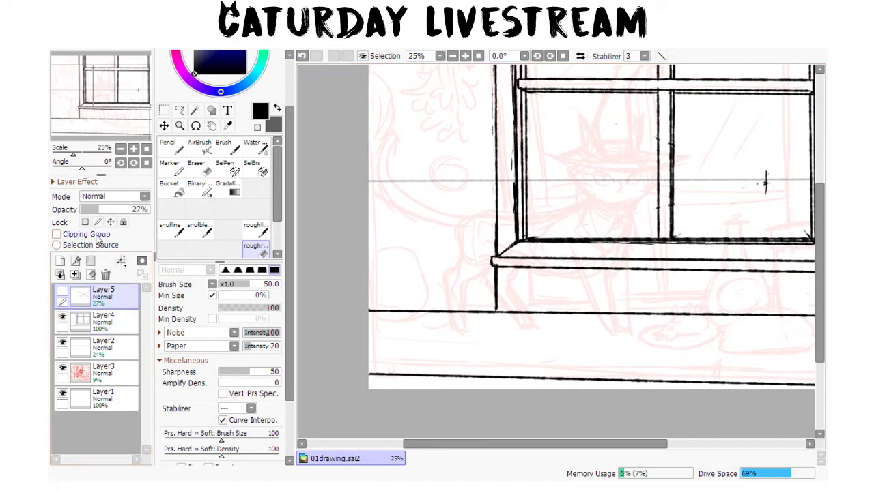
click(118, 322)
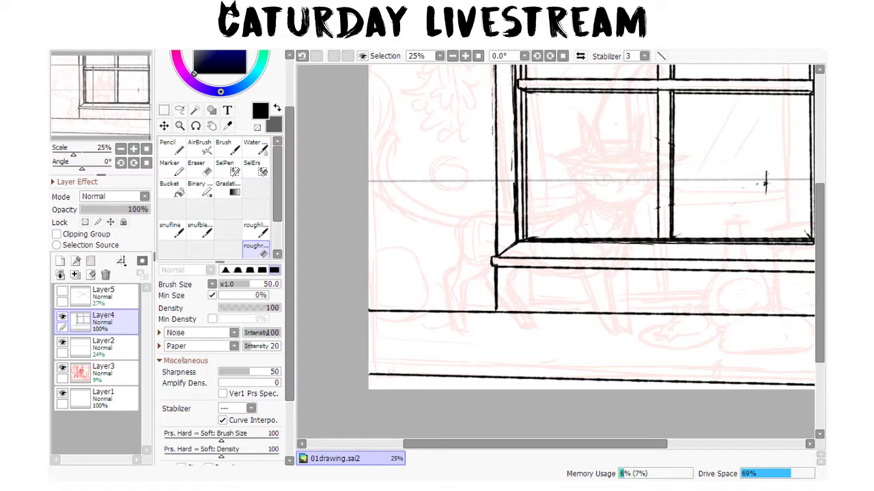
- Try to deform the floor lines below the window by pulling the selection's far lower corner slightly down
drag(728, 336, 611, 252)
drag(614, 339, 702, 374)
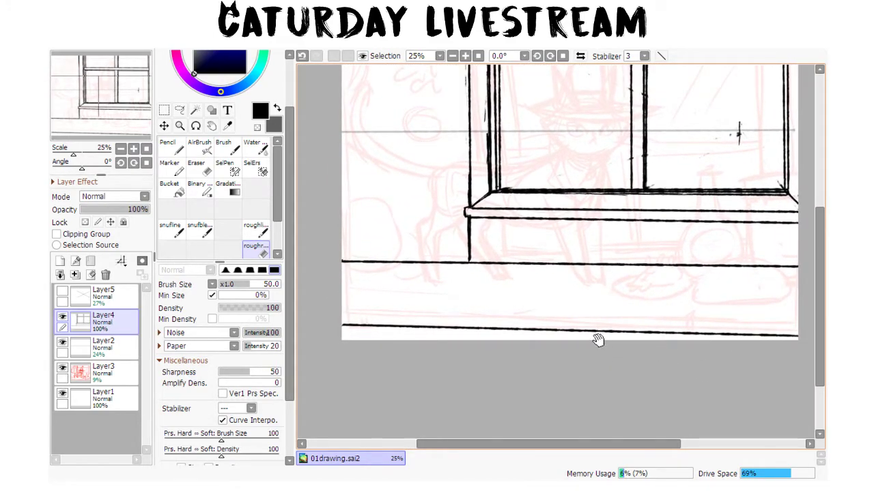
mouse_move(664, 292)
mouse_down()
mouse_move(648, 251)
mouse_move(628, 239)
mouse_up()
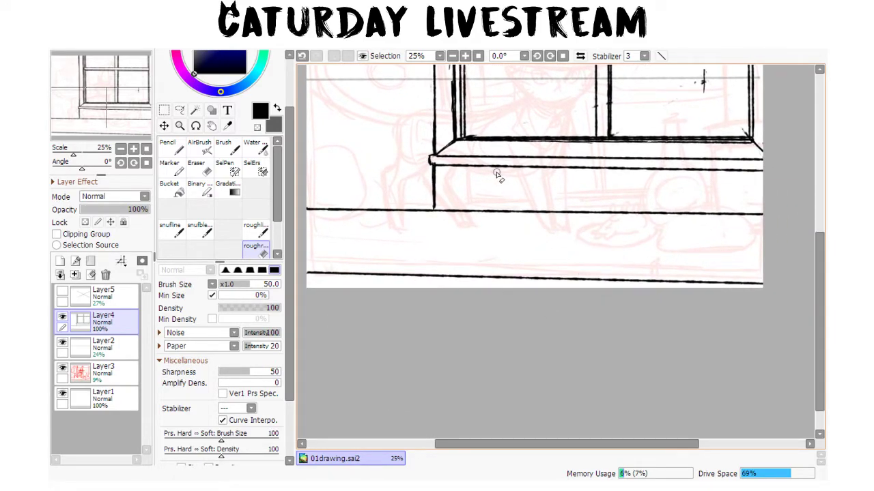
key(m)
drag(307, 202, 776, 339)
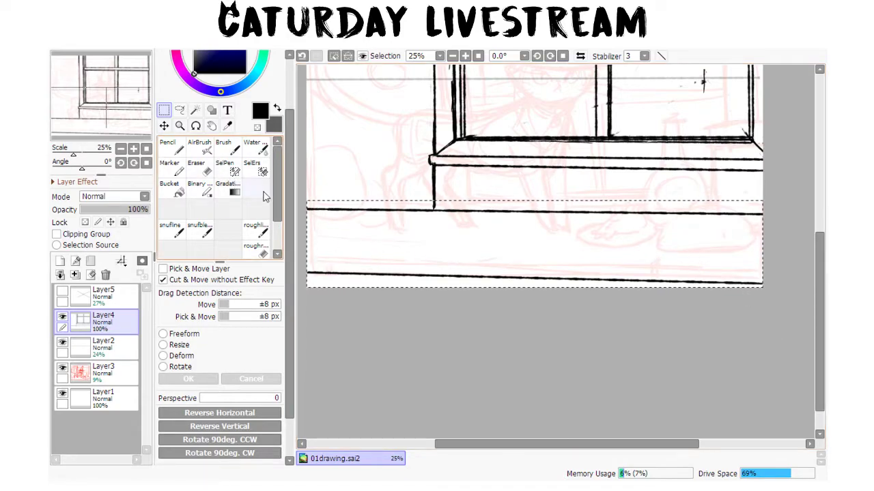
key(ctrl+t)
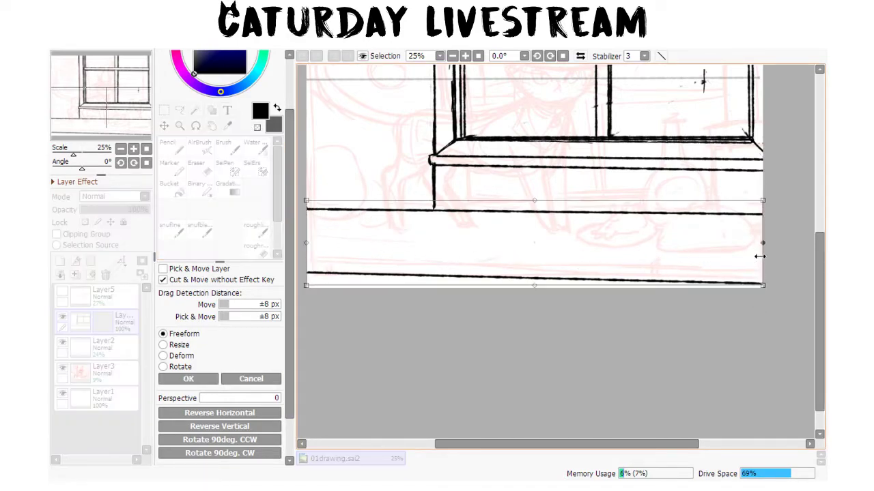
click(179, 356)
drag(763, 285, 765, 293)
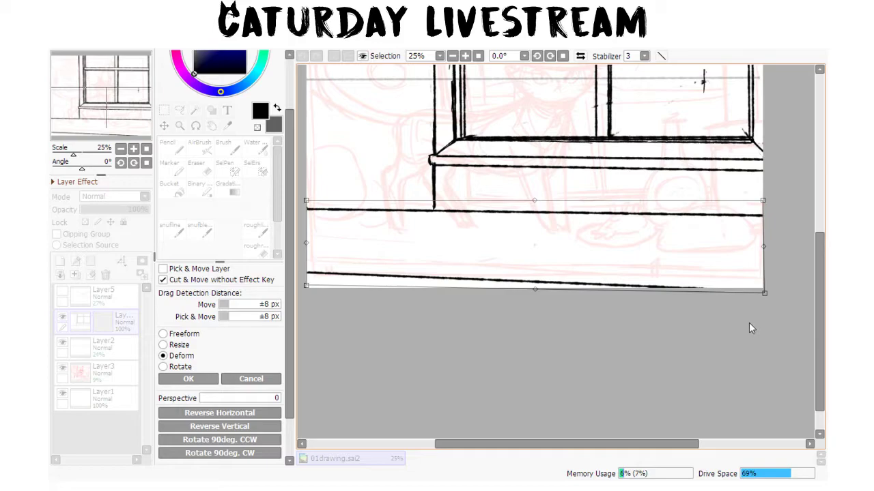
key(Return)
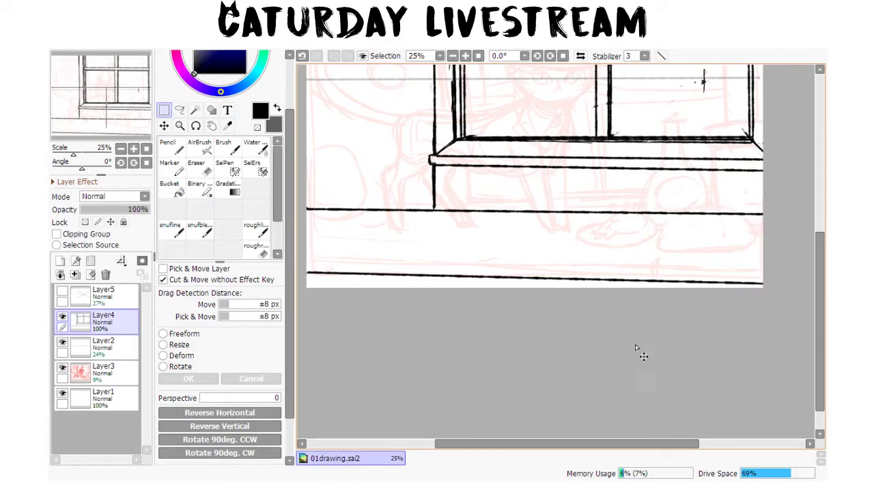
- Mirror the canvas view, hide the red sketch on Layer3 and thin the doubled line along the lower window frame with the eraser
scroll(634, 337, down, 2)
click(580, 56)
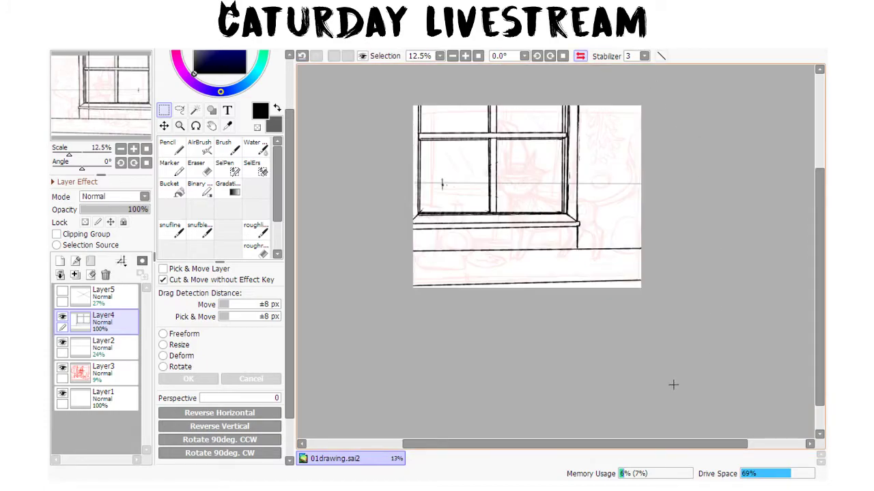
click(62, 369)
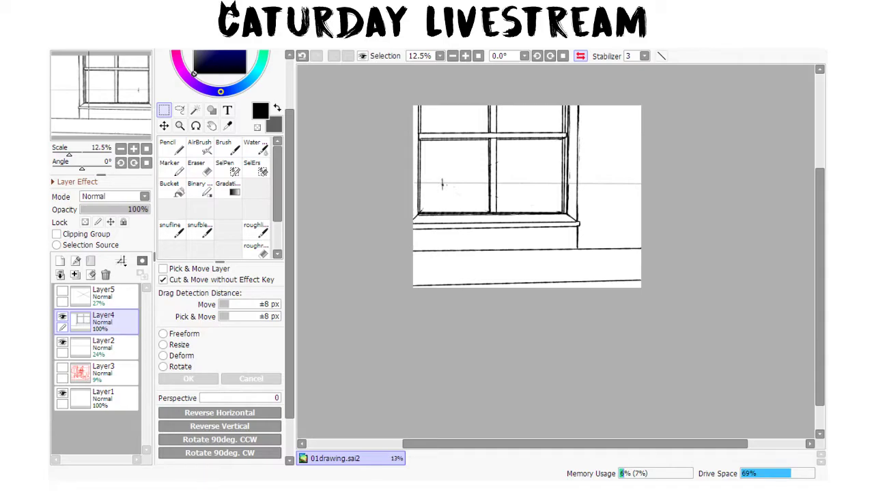
scroll(503, 271, up, 1)
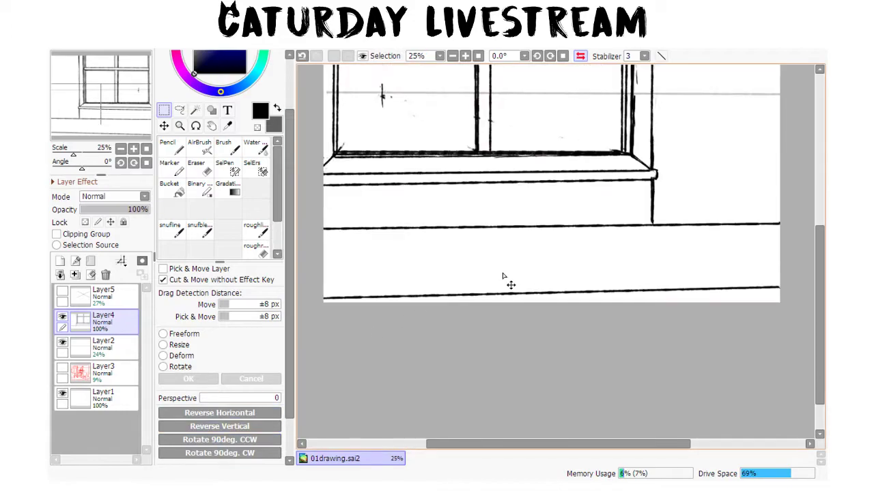
mouse_move(484, 254)
mouse_down()
mouse_move(490, 269)
mouse_move(482, 226)
mouse_move(489, 200)
mouse_move(512, 279)
mouse_move(552, 332)
mouse_move(578, 175)
mouse_up()
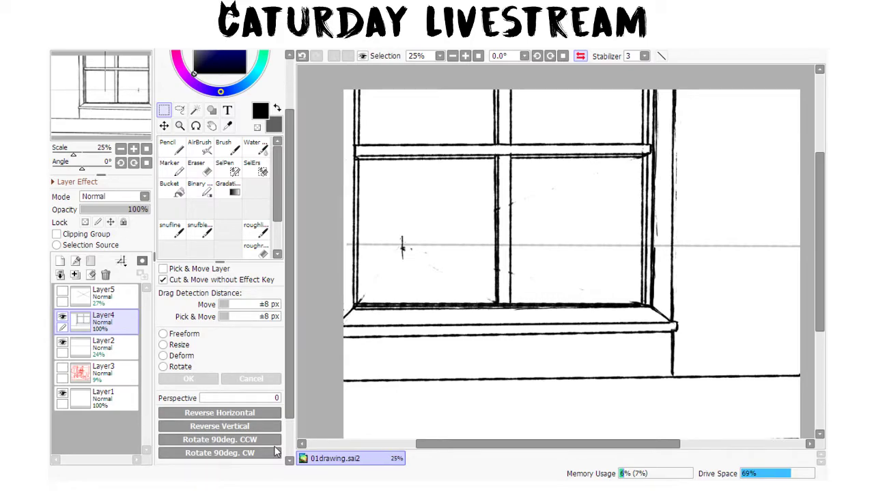
key(e)
mouse_move(366, 299)
mouse_down()
mouse_move(370, 306)
mouse_move(542, 305)
mouse_up()
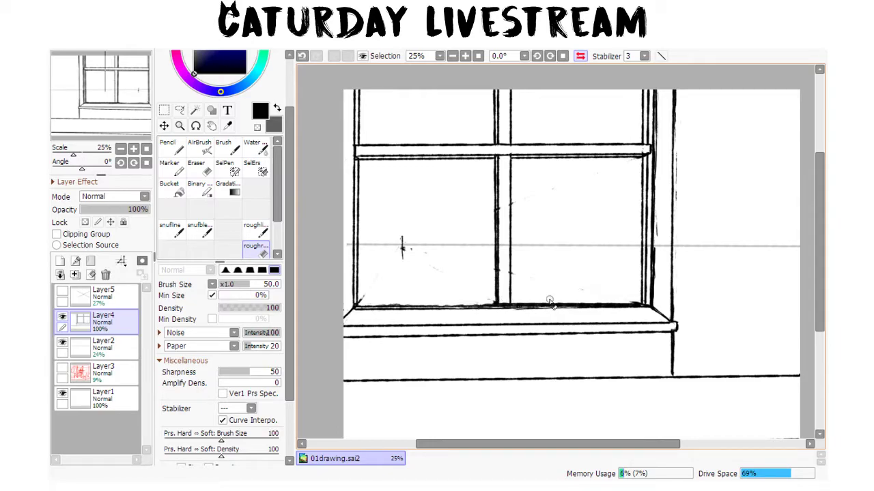
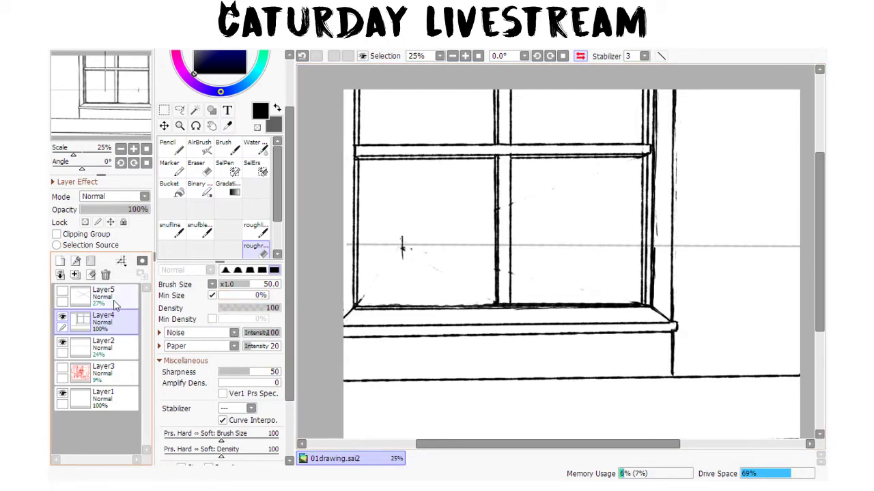
- Doodle two clusters of three circles beside the window on a new layer, and delete that layer
click(59, 261)
drag(714, 248, 517, 298)
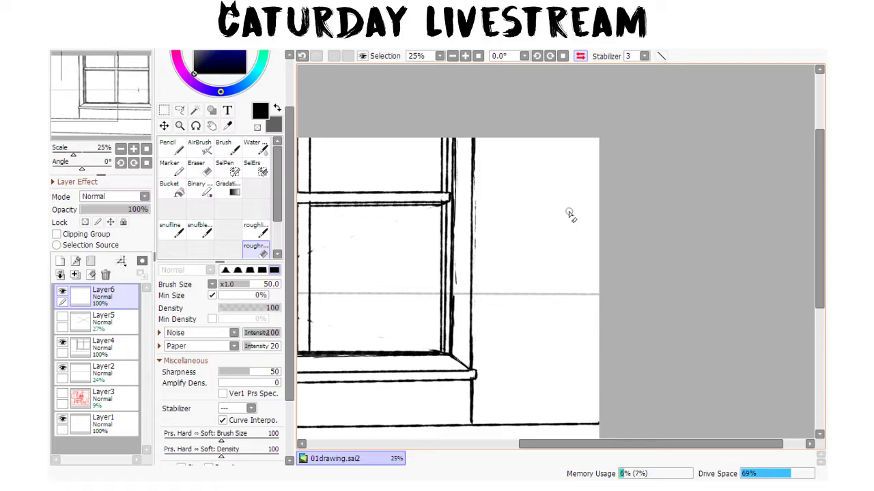
key(n)
mouse_move(497, 225)
mouse_down()
mouse_move(550, 225)
mouse_move(546, 213)
mouse_move(497, 228)
mouse_up()
mouse_move(523, 180)
mouse_down()
mouse_move(566, 225)
mouse_move(578, 198)
mouse_up()
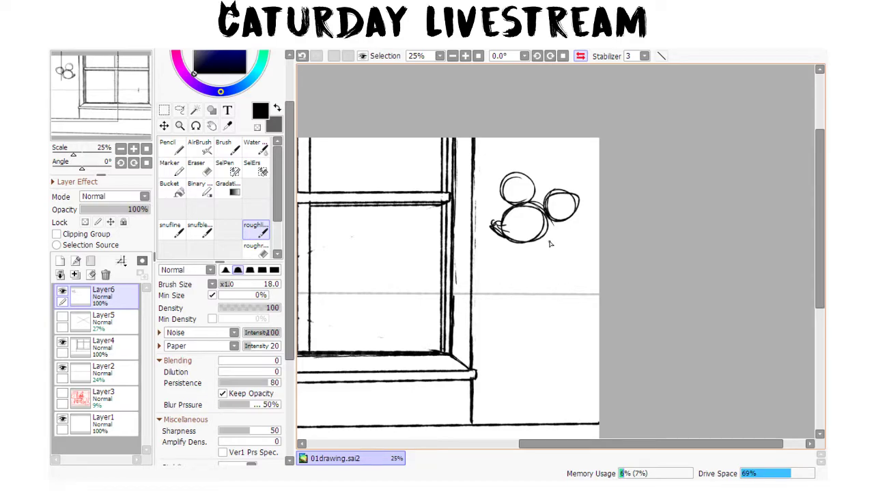
drag(555, 277, 564, 307)
drag(534, 290, 545, 297)
drag(508, 254, 530, 278)
mouse_move(561, 245)
mouse_down()
mouse_move(554, 249)
mouse_move(565, 275)
mouse_up()
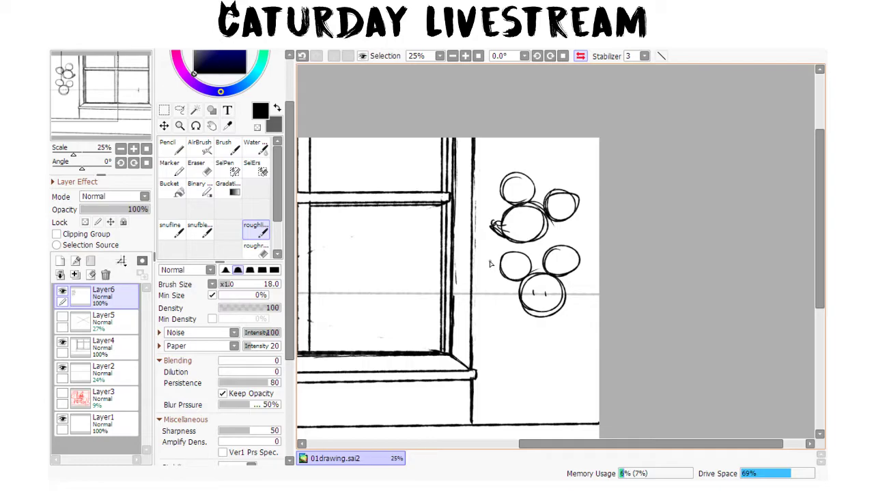
key(m)
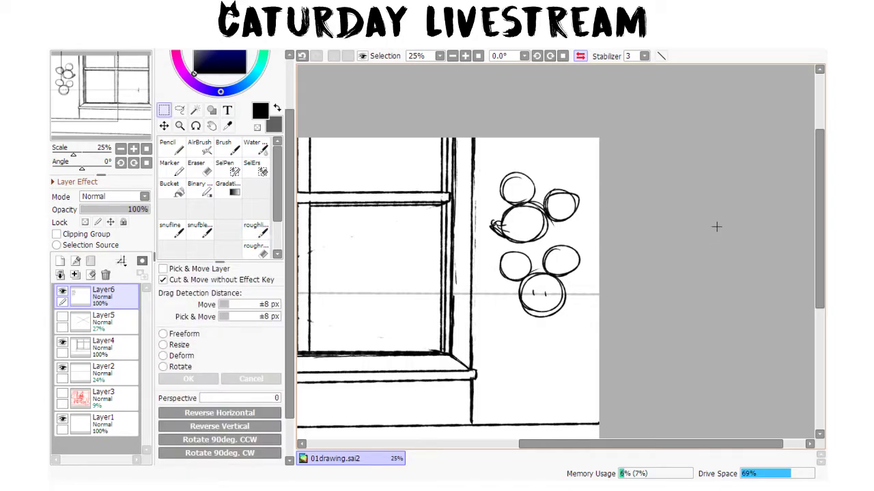
click(105, 275)
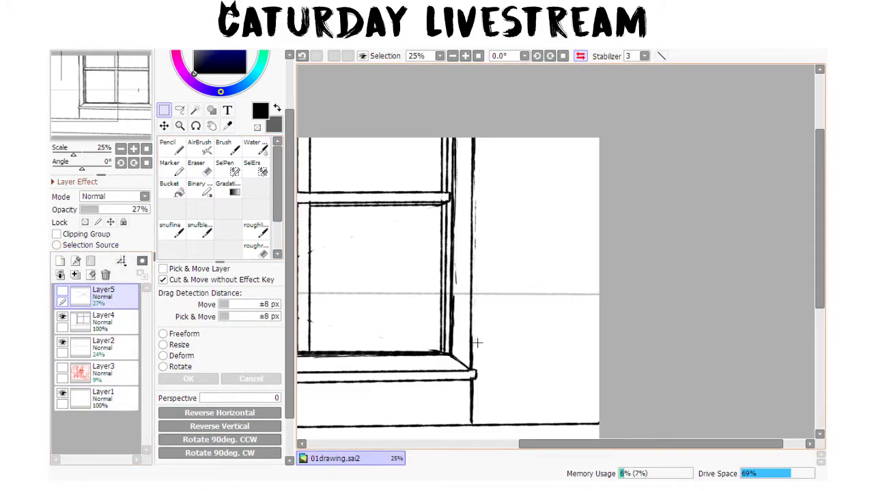
- Show the red sketch on Layer3 again and lower Layer4's opacity to 23%
drag(481, 329, 665, 241)
click(62, 368)
drag(611, 358, 545, 385)
click(135, 330)
click(96, 210)
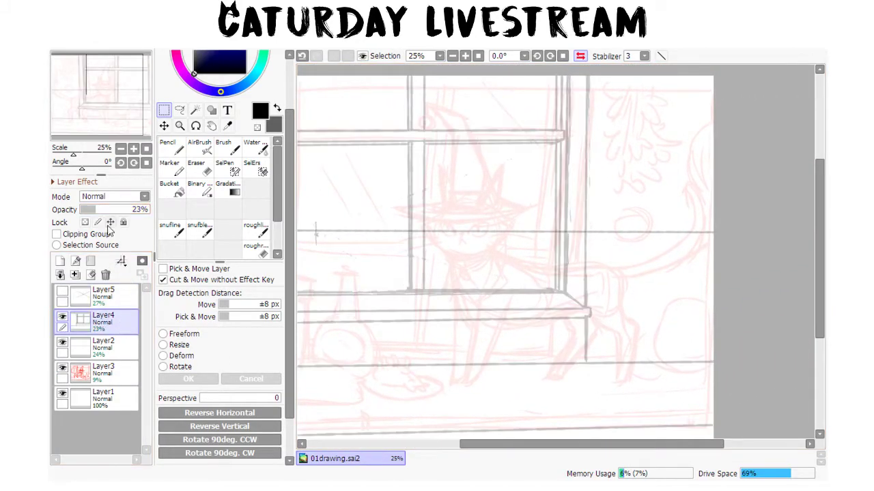
- Add a new layer above Layer5 and switch to the rough line brush at size 18
click(115, 300)
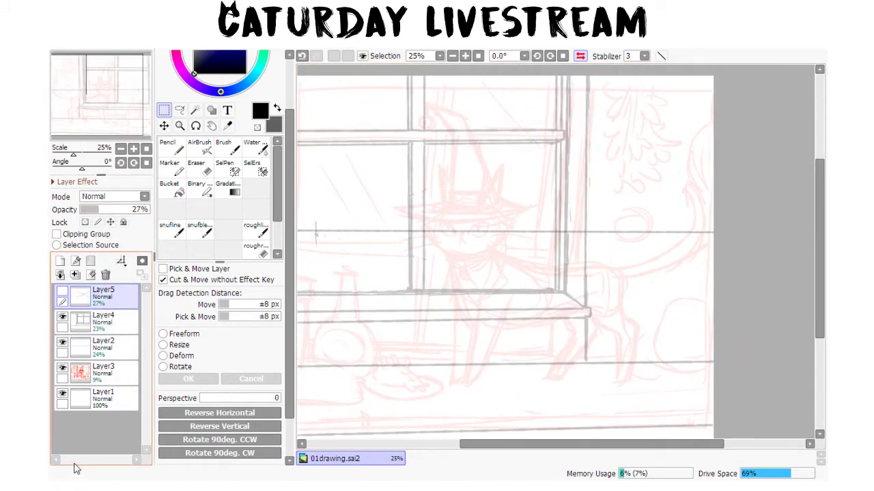
click(59, 261)
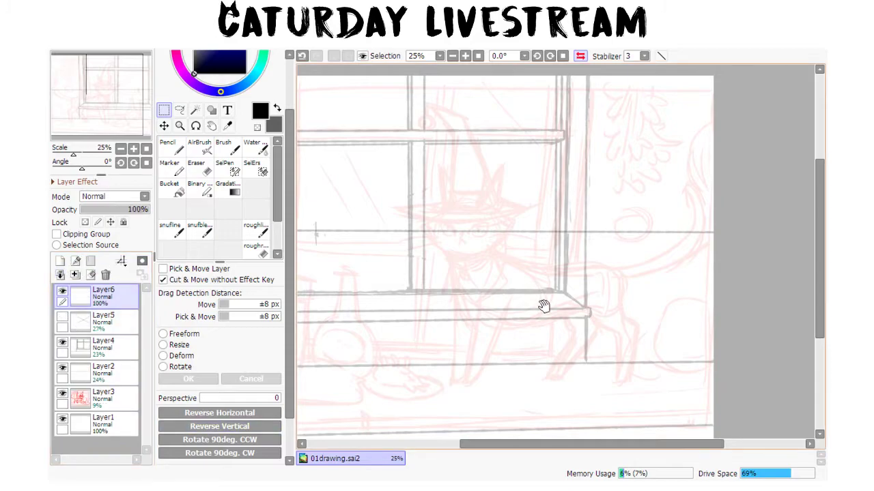
drag(578, 261, 576, 289)
key(b)
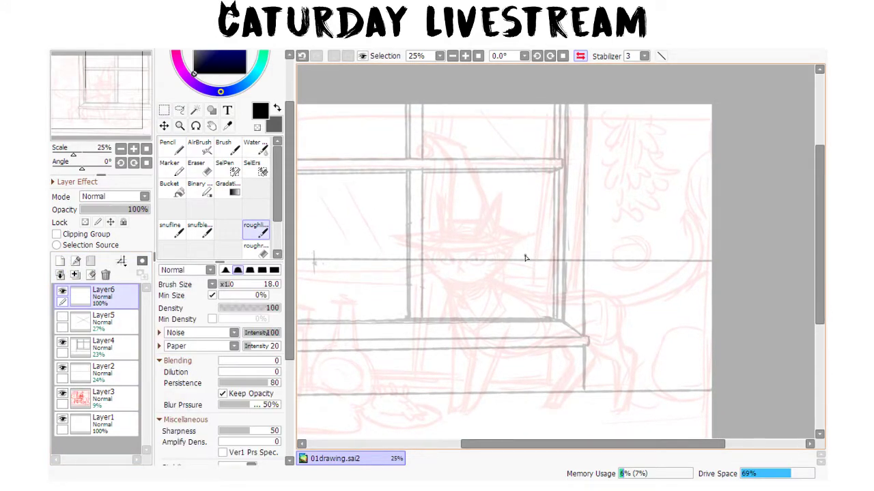
- Try a circle for the cat's head over the red sketch, and undo it
drag(439, 243, 436, 259)
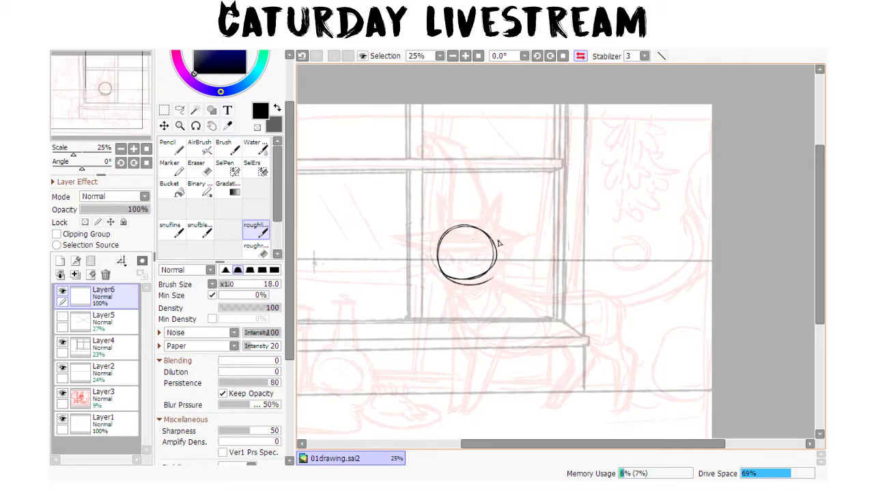
key(ctrl+z)
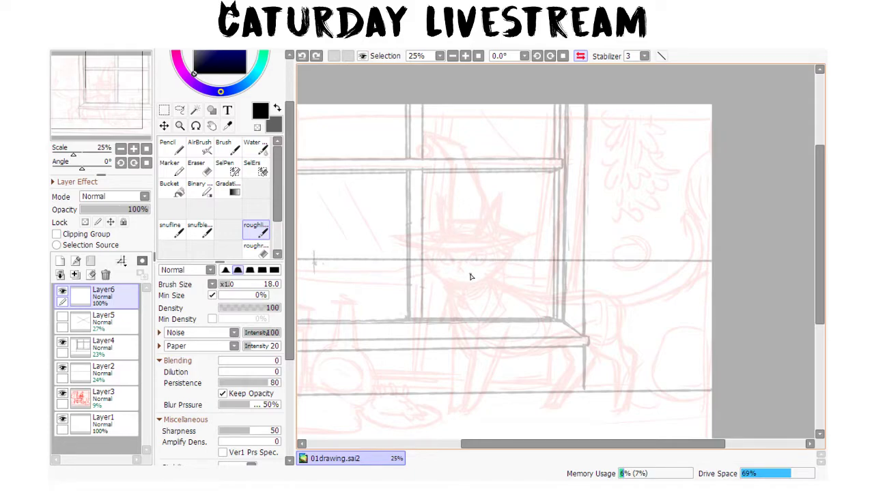
- Draw the cat's two half-lidded eyes with slit pupils, plus its small nose and mouth, over the red sketch
scroll(481, 286, up, 1)
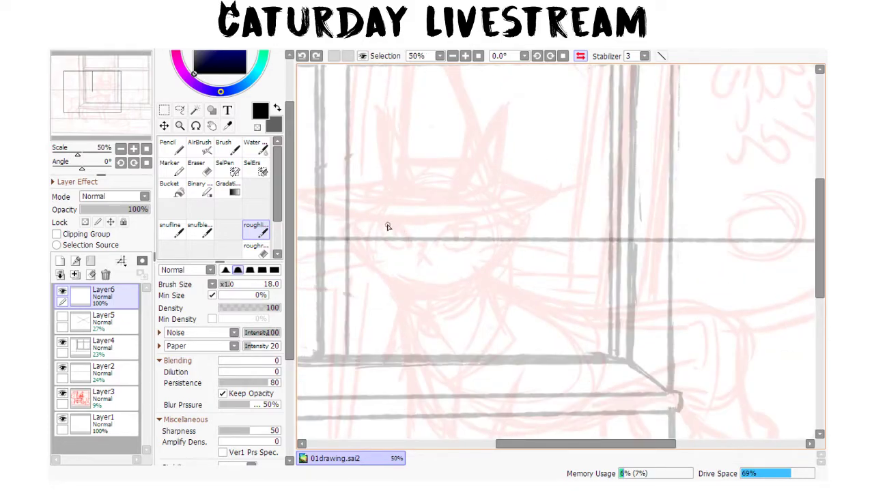
mouse_move(381, 229)
mouse_down()
mouse_move(398, 228)
mouse_move(409, 243)
mouse_up()
mouse_move(391, 247)
mouse_down()
mouse_move(400, 246)
mouse_move(393, 238)
mouse_move(475, 233)
mouse_move(450, 252)
mouse_move(459, 252)
mouse_move(472, 241)
mouse_move(454, 250)
mouse_move(456, 235)
mouse_up()
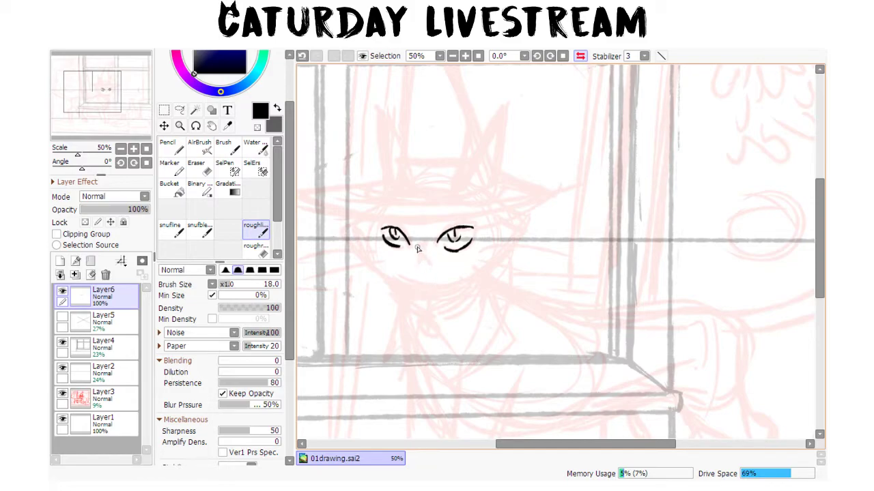
mouse_move(417, 259)
mouse_down()
mouse_move(429, 257)
mouse_move(418, 271)
mouse_move(431, 272)
mouse_up()
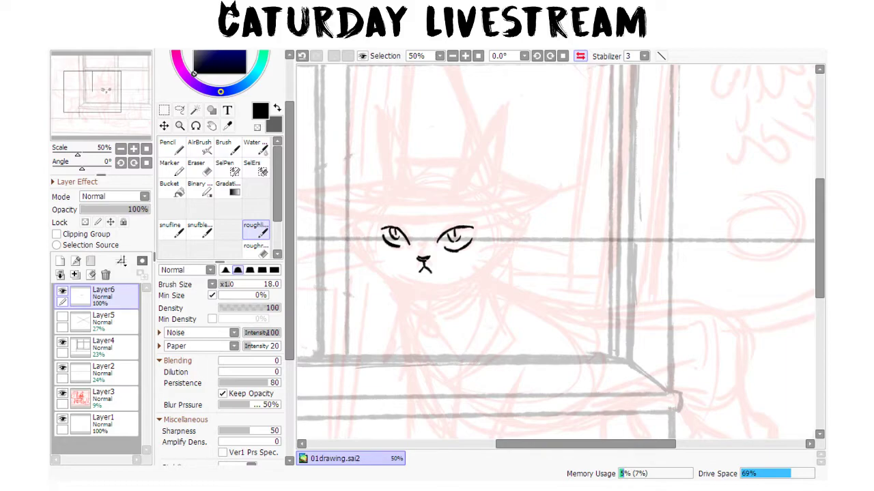
- Unmirror the view, draw the face outline from cheek tuft to cheek tuft around the chin, and trim one eye's lower lid
click(581, 56)
drag(739, 346, 519, 307)
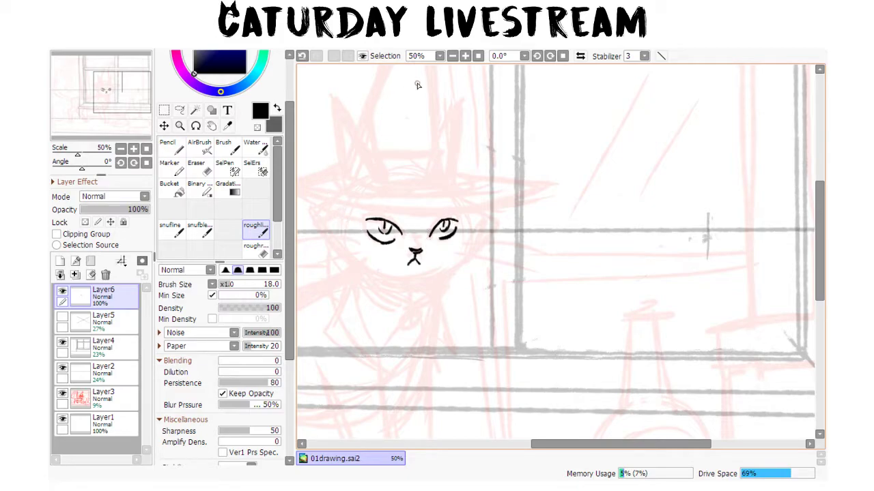
mouse_move(334, 203)
mouse_down()
mouse_move(328, 234)
mouse_move(325, 227)
mouse_move(391, 274)
mouse_up()
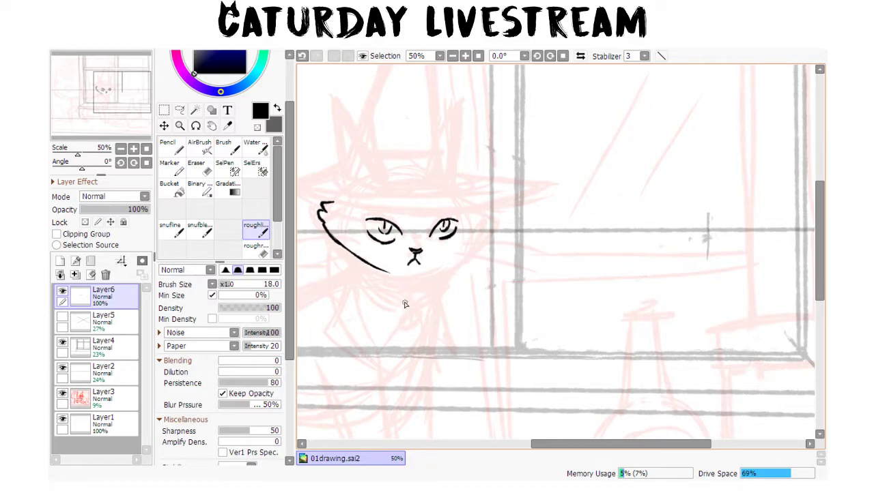
mouse_move(401, 279)
mouse_down()
mouse_move(442, 277)
mouse_move(429, 279)
mouse_move(491, 222)
mouse_up()
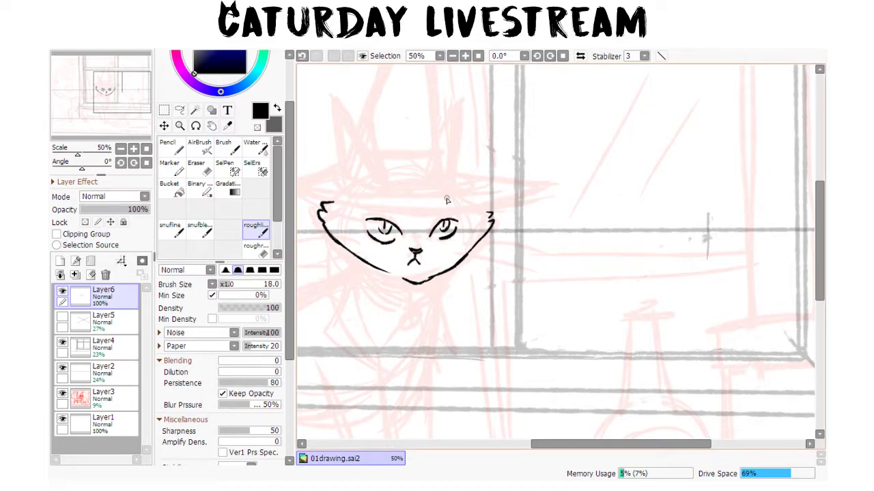
key(e)
mouse_move(439, 242)
mouse_down()
mouse_move(457, 230)
mouse_move(447, 242)
mouse_up()
key(b)
drag(493, 289, 542, 250)
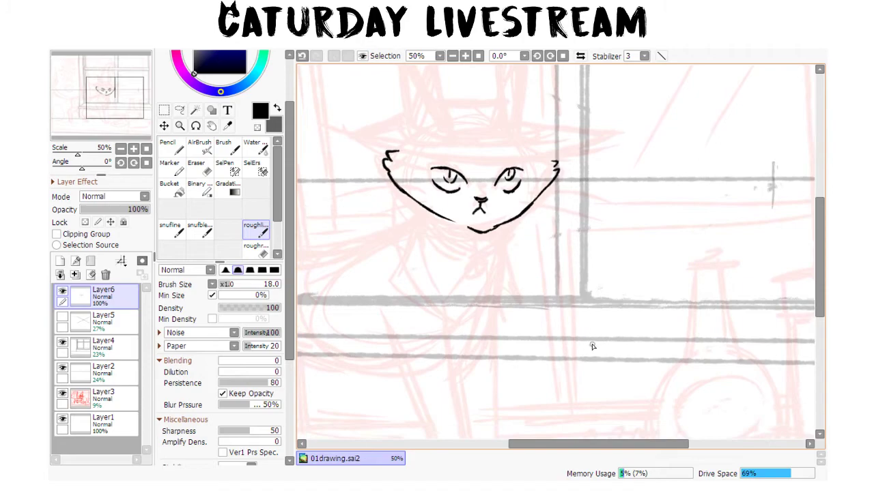
- Erase the lids and pupils of the cat's eyes and redraw both eyes as empty ovals
drag(559, 393, 635, 333)
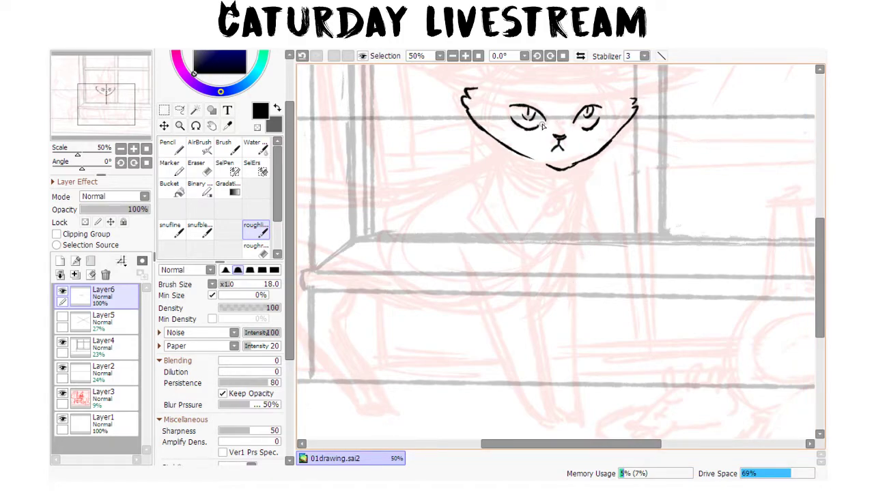
key(e)
mouse_move(552, 121)
mouse_down()
mouse_move(511, 110)
mouse_move(613, 118)
mouse_move(602, 128)
mouse_move(603, 104)
mouse_move(581, 123)
mouse_up()
key(b)
mouse_move(507, 107)
mouse_down()
mouse_move(531, 109)
mouse_move(542, 122)
mouse_move(518, 124)
mouse_move(531, 129)
mouse_move(597, 106)
mouse_move(587, 128)
mouse_move(600, 110)
mouse_up()
- Draw a curved guide across both eyes and a vertical centre guide from the forehead through the nose to the chin
drag(525, 120, 617, 106)
key(ctrl+z)
drag(532, 119, 622, 112)
drag(591, 156, 580, 198)
drag(546, 152, 552, 207)
drag(545, 134, 552, 205)
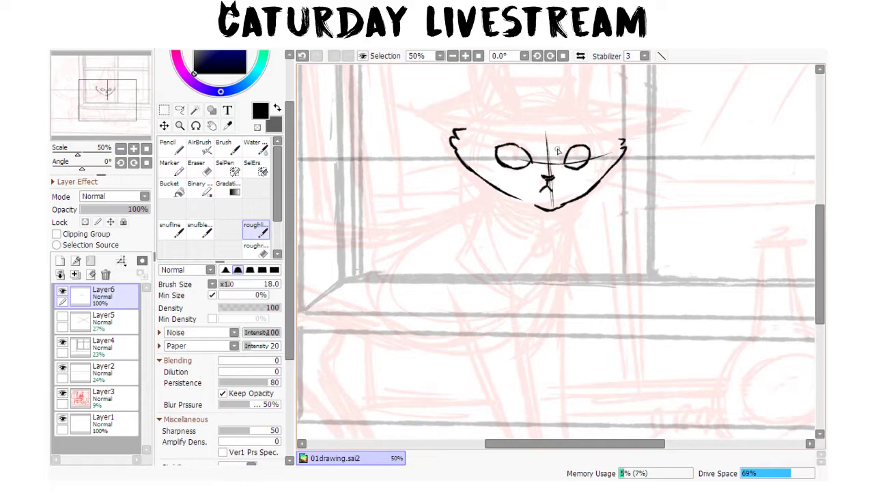
- Sketch rounded head construction curves along both sides of the face, just inside the cheek tufts
drag(473, 149, 531, 202)
drag(604, 176, 609, 130)
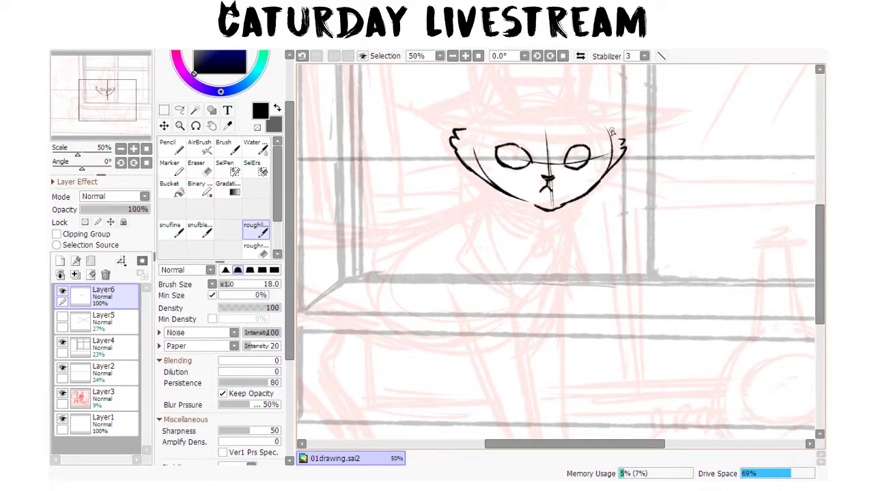
- Sketch a rounded cranium above the eyes to close the top of the cat's head
scroll(578, 246, up, 1)
mouse_move(471, 196)
mouse_down()
mouse_move(503, 150)
mouse_move(541, 136)
mouse_move(605, 165)
mouse_move(526, 137)
mouse_up()
mouse_move(504, 140)
mouse_down()
mouse_move(587, 148)
mouse_move(606, 168)
mouse_up()
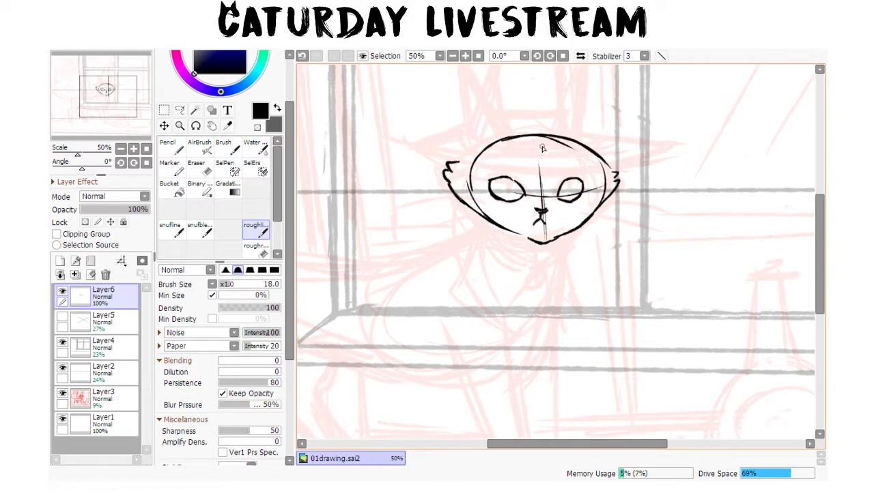
- Erase and redraw the cat's nose and mouth, then add a muzzle guideline beneath the eyes
key(e)
mouse_move(547, 220)
mouse_down()
mouse_move(534, 219)
mouse_move(546, 215)
mouse_move(541, 238)
mouse_move(544, 219)
mouse_move(539, 232)
mouse_move(551, 233)
mouse_up()
key(b)
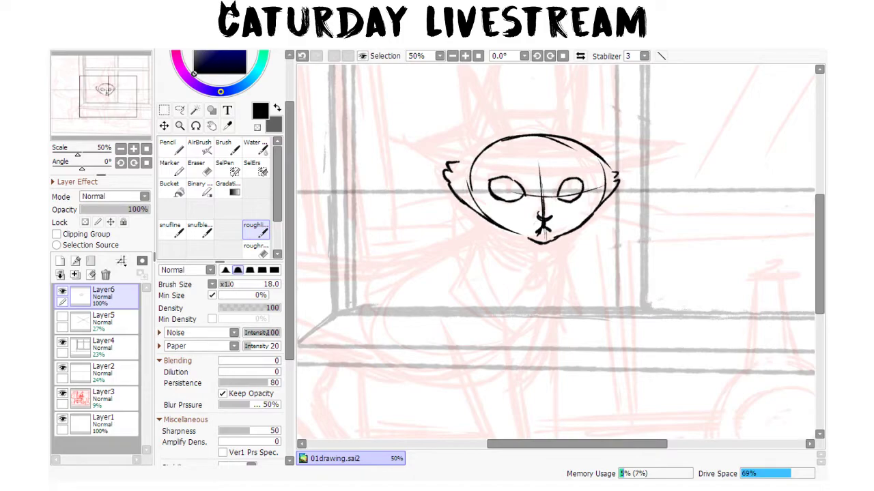
drag(490, 212, 536, 204)
- Sketch both sides of the cat's neck running down from the jaw toward the chest
drag(574, 230, 567, 249)
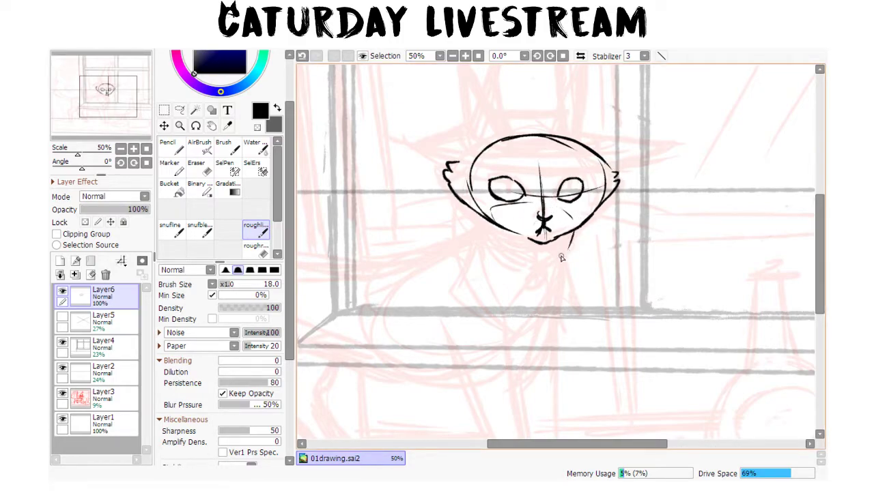
drag(492, 209, 480, 238)
drag(490, 217, 471, 239)
mouse_move(546, 381)
mouse_down()
mouse_move(620, 316)
mouse_move(646, 315)
mouse_up()
mouse_move(670, 172)
mouse_down()
mouse_move(632, 286)
mouse_move(593, 312)
mouse_up()
- Sketch a large oval below the neck as the cat's chest and ribcage
mouse_move(578, 169)
mouse_down()
mouse_move(455, 260)
mouse_move(464, 222)
mouse_move(584, 307)
mouse_up()
mouse_move(482, 257)
mouse_down()
mouse_move(558, 313)
mouse_move(635, 281)
mouse_up()
mouse_move(568, 174)
mouse_down()
mouse_move(623, 195)
mouse_move(604, 193)
mouse_move(638, 216)
mouse_up()
mouse_move(612, 188)
mouse_down()
mouse_move(643, 217)
mouse_move(636, 290)
mouse_move(650, 267)
mouse_up()
drag(595, 174, 643, 211)
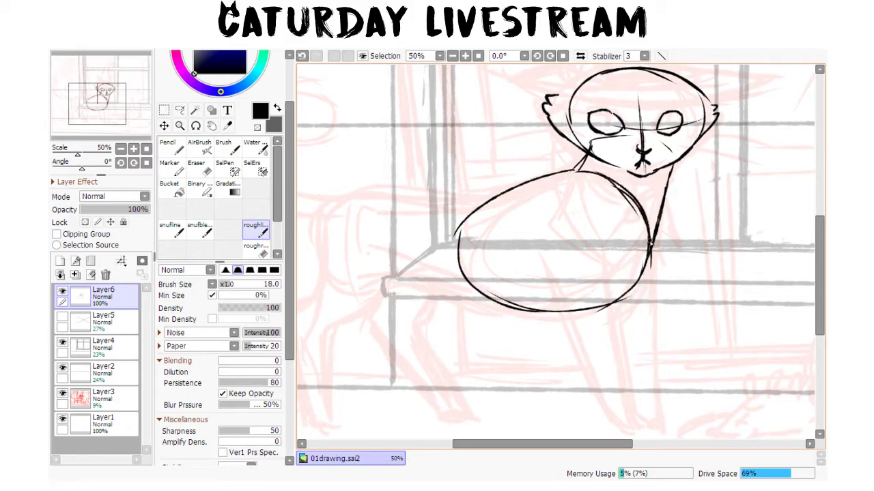
- Rework the front edge of the chest oval with repeated curved strokes beneath the neck
mouse_move(641, 179)
mouse_down()
mouse_move(636, 225)
mouse_move(589, 296)
mouse_up()
drag(642, 206, 614, 292)
drag(635, 236, 562, 317)
mouse_move(668, 363)
mouse_down()
mouse_move(594, 400)
mouse_move(607, 396)
mouse_move(641, 279)
mouse_up()
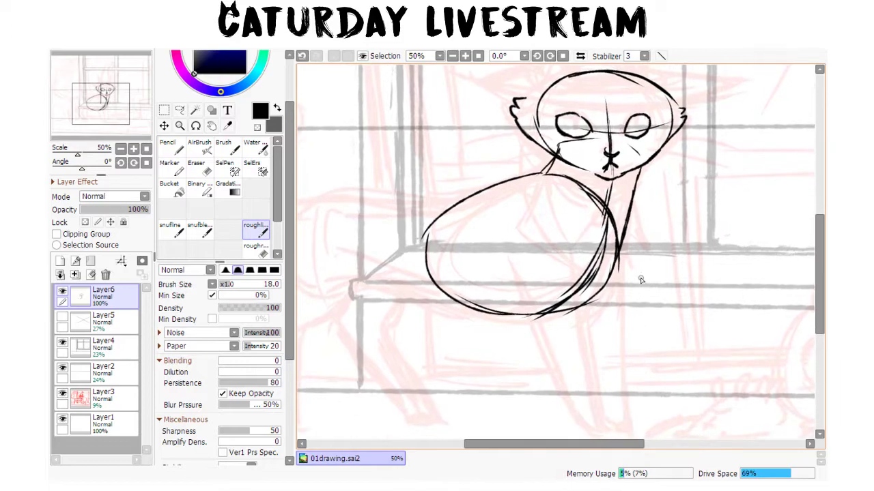
- Strengthen the outline of the chest oval all around with darker overlapping strokes
mouse_move(455, 205)
mouse_down()
mouse_move(457, 308)
mouse_move(597, 286)
mouse_up()
mouse_move(495, 322)
mouse_down()
mouse_move(592, 291)
mouse_move(609, 208)
mouse_up()
mouse_move(441, 217)
mouse_down()
mouse_move(567, 175)
mouse_move(605, 267)
mouse_move(563, 308)
mouse_up()
mouse_move(588, 280)
mouse_down()
mouse_move(544, 314)
mouse_move(511, 320)
mouse_move(512, 305)
mouse_move(514, 316)
mouse_move(539, 318)
mouse_move(579, 302)
mouse_up()
key(e)
key(b)
drag(574, 307, 512, 325)
- Add short shoulder strokes where the base of the neck meets the chest oval
mouse_move(686, 278)
mouse_down()
mouse_move(679, 334)
mouse_move(653, 349)
mouse_up()
mouse_move(800, 275)
mouse_down()
mouse_move(682, 284)
mouse_move(765, 285)
mouse_up()
click(419, 233)
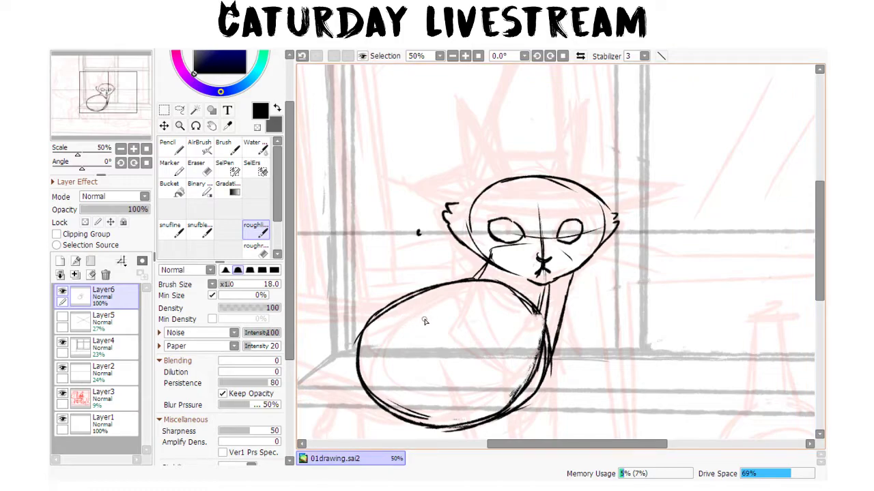
drag(415, 295, 485, 282)
mouse_move(437, 290)
mouse_down()
mouse_move(480, 289)
mouse_move(455, 272)
mouse_move(425, 287)
mouse_move(483, 293)
mouse_up()
mouse_move(417, 304)
mouse_down()
mouse_move(461, 287)
mouse_move(443, 288)
mouse_up()
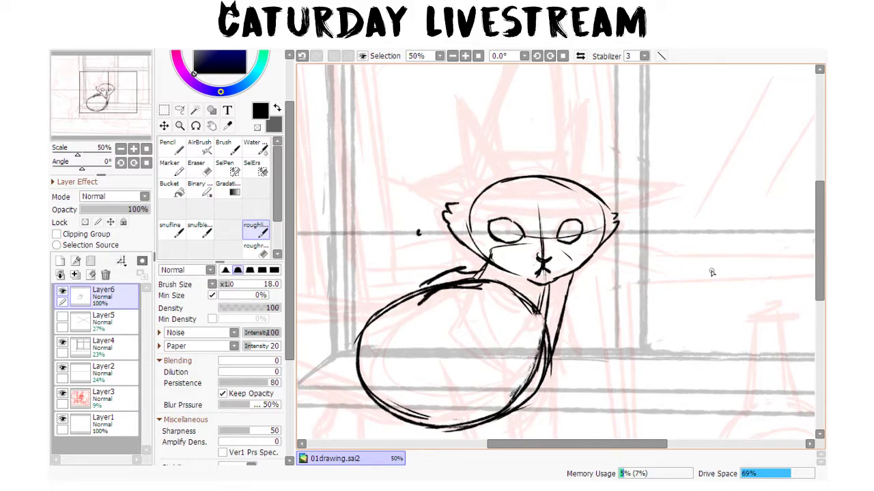
- Erase the upper rear edge of the chest oval and outline the back, rump and belly extending behind it
key(e)
mouse_move(480, 347)
mouse_down()
mouse_move(698, 285)
mouse_move(663, 279)
mouse_up()
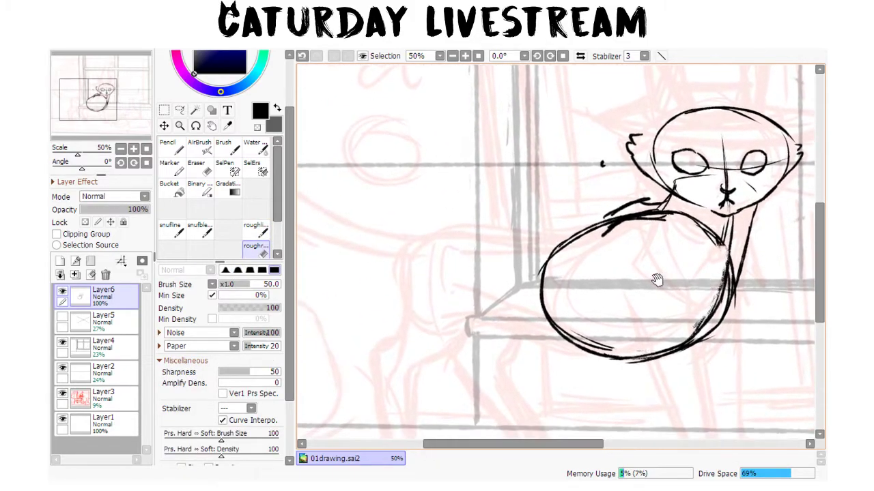
drag(612, 227, 561, 244)
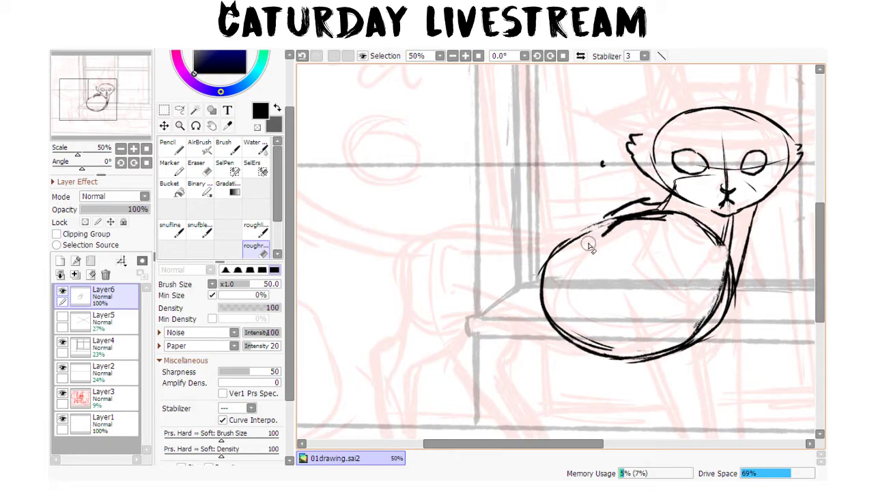
key(b)
drag(607, 221, 535, 245)
mouse_move(596, 226)
mouse_down()
mouse_move(500, 238)
mouse_move(409, 273)
mouse_move(426, 301)
mouse_move(449, 309)
mouse_up()
drag(413, 276, 520, 324)
drag(449, 307, 529, 341)
drag(478, 313, 612, 364)
- Sketch the groin line and the cat's rear hind leg with a bent hock and a paw
mouse_move(680, 400)
mouse_down()
mouse_move(664, 269)
mouse_move(671, 294)
mouse_up()
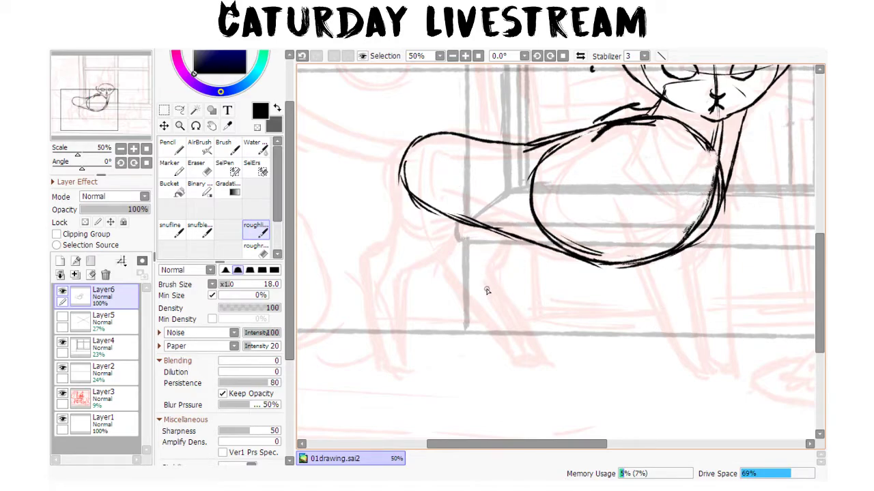
mouse_move(487, 292)
mouse_down()
mouse_move(497, 277)
mouse_move(555, 255)
mouse_move(630, 250)
mouse_up()
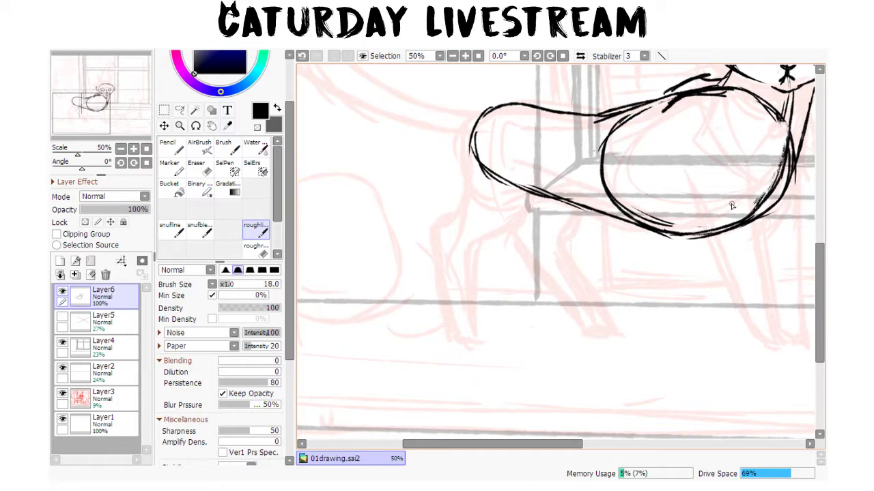
mouse_move(598, 214)
mouse_down()
mouse_move(536, 201)
mouse_move(510, 230)
mouse_move(538, 217)
mouse_up()
mouse_move(543, 209)
mouse_down()
mouse_move(546, 218)
mouse_move(614, 207)
mouse_up()
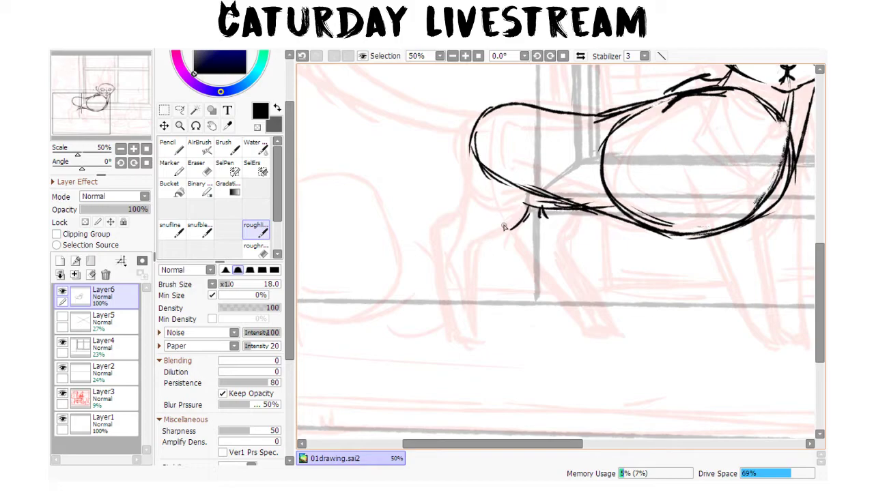
mouse_move(536, 186)
mouse_down()
mouse_move(478, 266)
mouse_move(563, 225)
mouse_up()
mouse_move(539, 93)
mouse_down()
mouse_move(508, 153)
mouse_move(501, 235)
mouse_move(488, 248)
mouse_move(509, 331)
mouse_up()
mouse_move(531, 259)
mouse_down()
mouse_move(529, 329)
mouse_move(554, 341)
mouse_move(518, 331)
mouse_move(537, 338)
mouse_move(531, 324)
mouse_move(554, 336)
mouse_move(530, 343)
mouse_up()
- Sketch the second hind leg with its paw, set forward under the belly
mouse_move(689, 335)
mouse_down()
mouse_move(635, 349)
mouse_move(620, 342)
mouse_up()
mouse_move(502, 229)
mouse_down()
mouse_move(527, 294)
mouse_move(553, 325)
mouse_up()
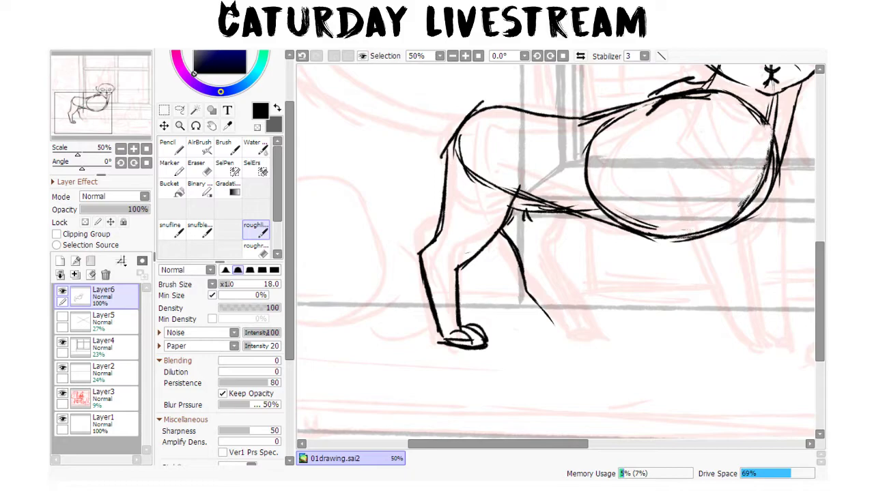
mouse_move(561, 211)
mouse_down()
mouse_move(553, 280)
mouse_move(583, 322)
mouse_move(603, 328)
mouse_move(579, 332)
mouse_move(604, 332)
mouse_up()
- Erase the sagging lower edge of the chest oval and redraw a flatter belly line from groin to chest
drag(707, 377, 628, 359)
drag(705, 321, 653, 346)
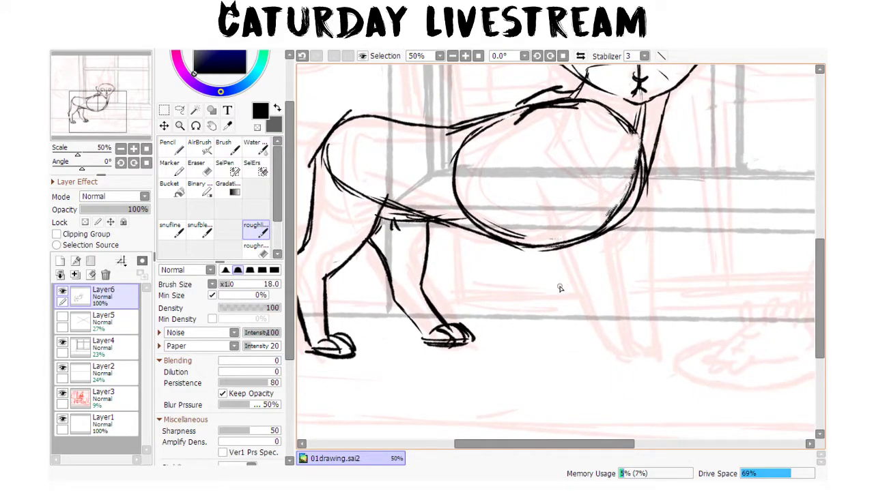
key(e)
mouse_move(455, 229)
mouse_down()
mouse_move(566, 245)
mouse_move(520, 249)
mouse_move(491, 244)
mouse_move(592, 220)
mouse_move(443, 209)
mouse_move(464, 211)
mouse_up()
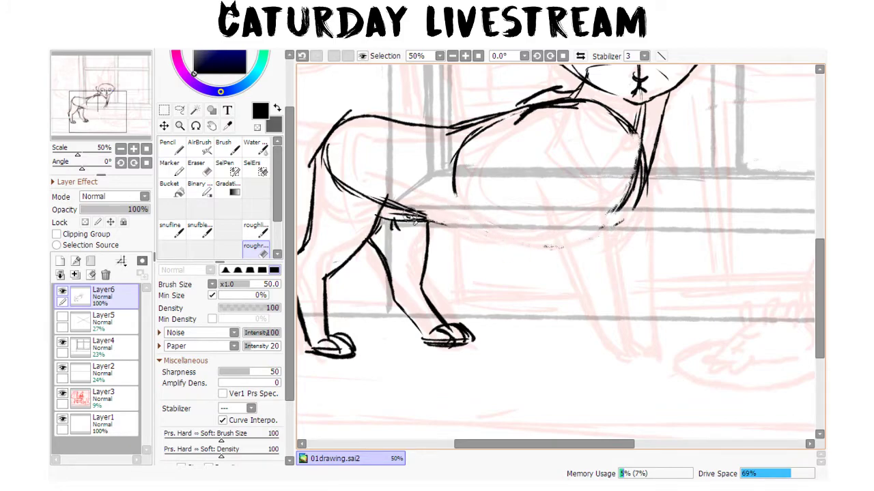
key(n)
drag(370, 231, 582, 212)
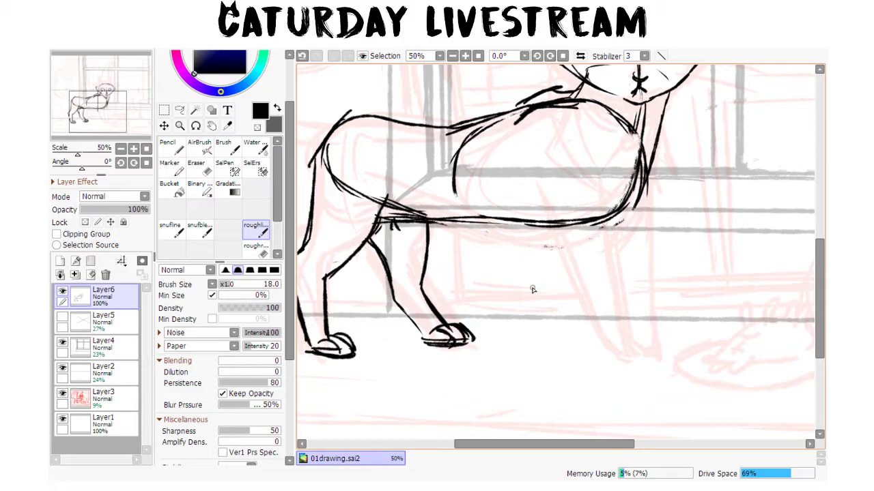
- Straighten the back line between rump and shoulders and erase the leftover oval edge inside the torso
drag(544, 277, 647, 282)
mouse_move(451, 169)
mouse_down()
mouse_move(550, 170)
mouse_move(571, 156)
mouse_move(687, 151)
mouse_move(503, 162)
mouse_move(442, 176)
mouse_up()
key(e)
mouse_move(604, 169)
mouse_down()
mouse_move(512, 179)
mouse_move(516, 173)
mouse_move(606, 166)
mouse_move(578, 185)
mouse_move(569, 208)
mouse_up()
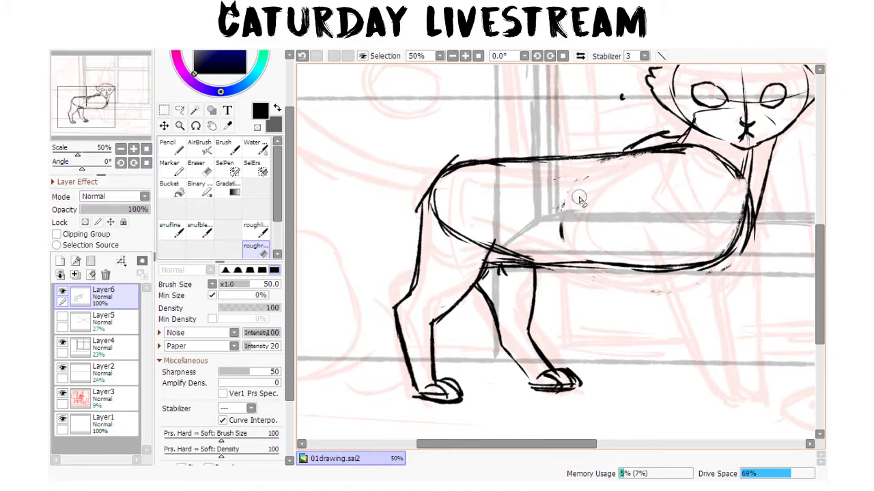
- Erase the heavy back line and redraw it as a thinner line from the rump up to the neck
drag(746, 316, 611, 348)
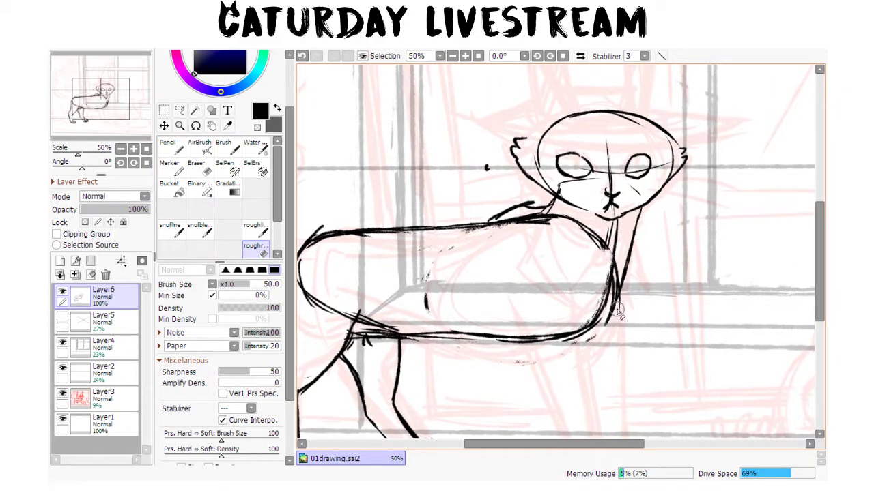
scroll(614, 317, down, 2)
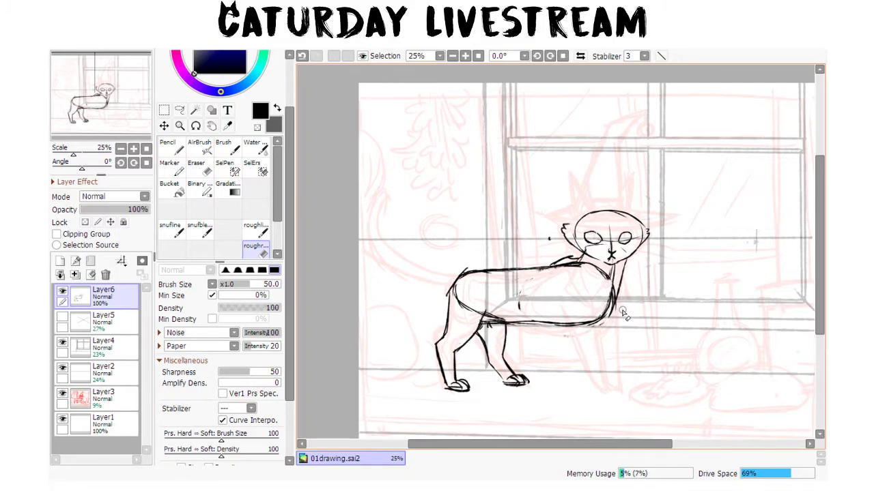
scroll(623, 313, up, 1)
scroll(622, 312, up, 1)
scroll(623, 313, down, 1)
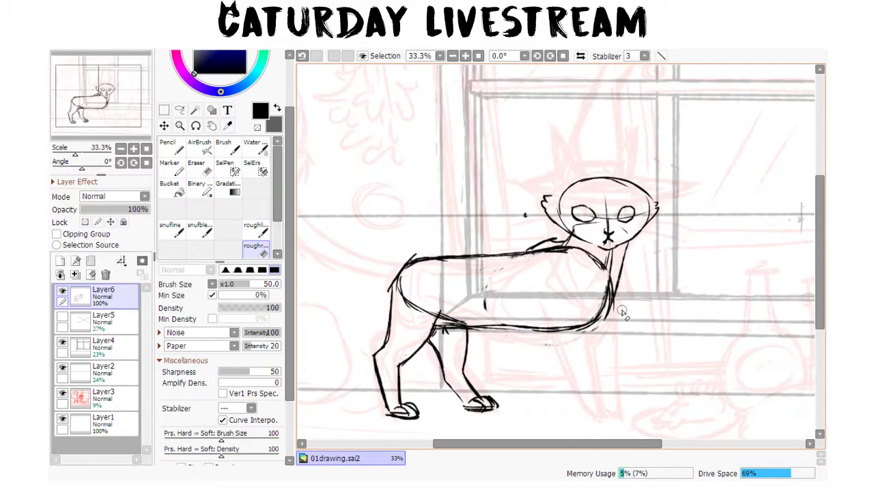
drag(464, 290, 581, 247)
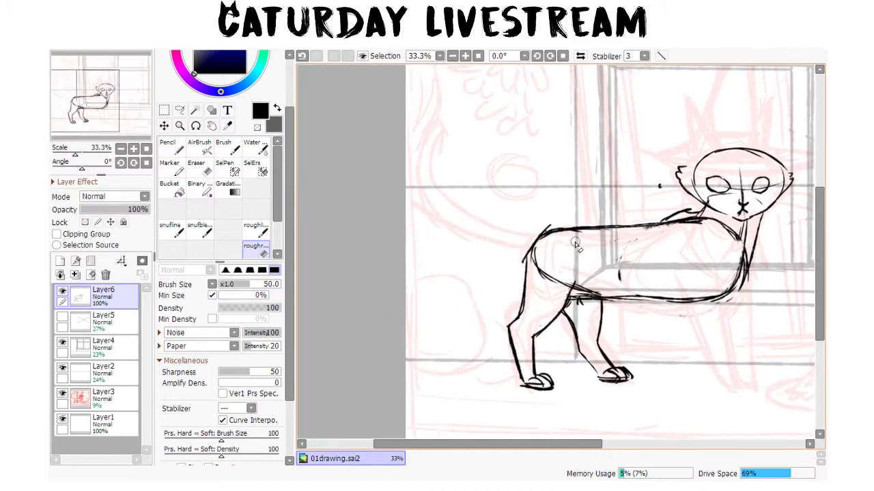
mouse_move(537, 271)
mouse_down()
mouse_move(553, 217)
mouse_move(554, 233)
mouse_move(613, 234)
mouse_up()
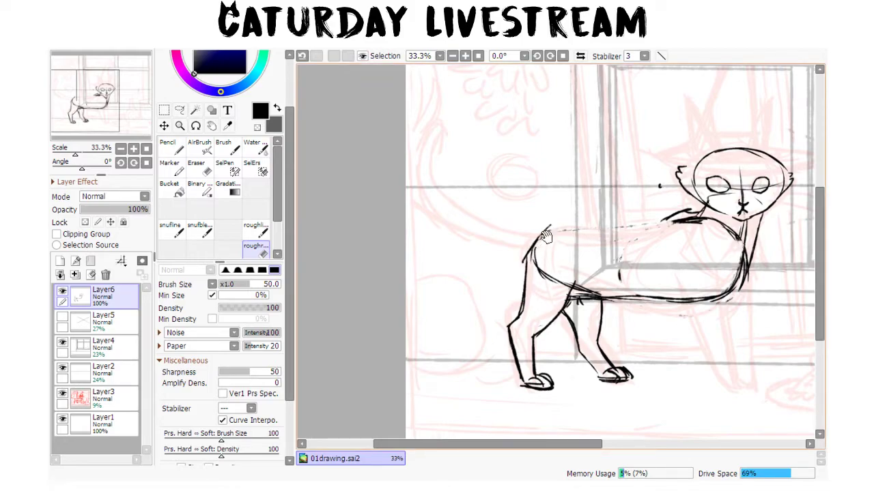
key(b)
mouse_move(532, 257)
mouse_down()
mouse_move(597, 223)
mouse_move(672, 220)
mouse_move(662, 222)
mouse_move(705, 208)
mouse_up()
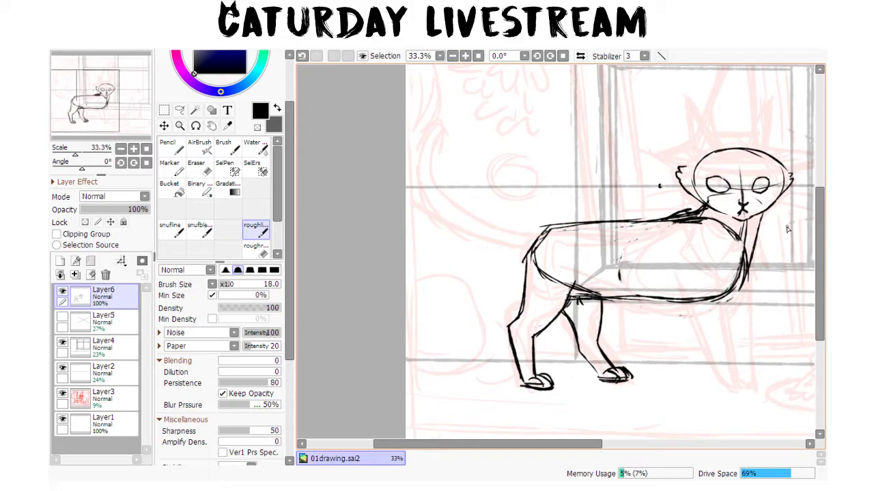
- Draw two tall pointed ears on top of the cat's head and touch up the cheek line
drag(761, 302, 657, 312)
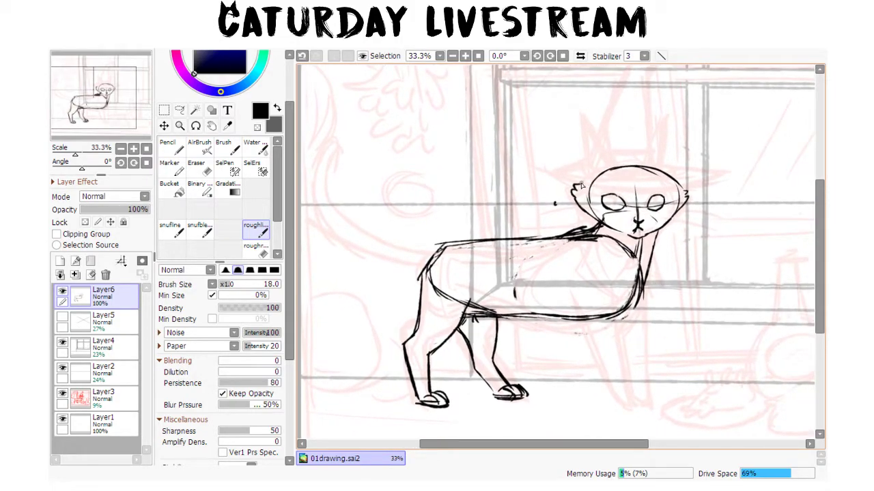
mouse_move(588, 179)
mouse_down()
mouse_move(584, 136)
mouse_move(611, 165)
mouse_up()
mouse_move(585, 123)
mouse_down()
mouse_move(614, 167)
mouse_move(580, 183)
mouse_move(661, 169)
mouse_move(679, 119)
mouse_move(679, 176)
mouse_move(680, 118)
mouse_move(662, 171)
mouse_up()
drag(684, 204, 641, 239)
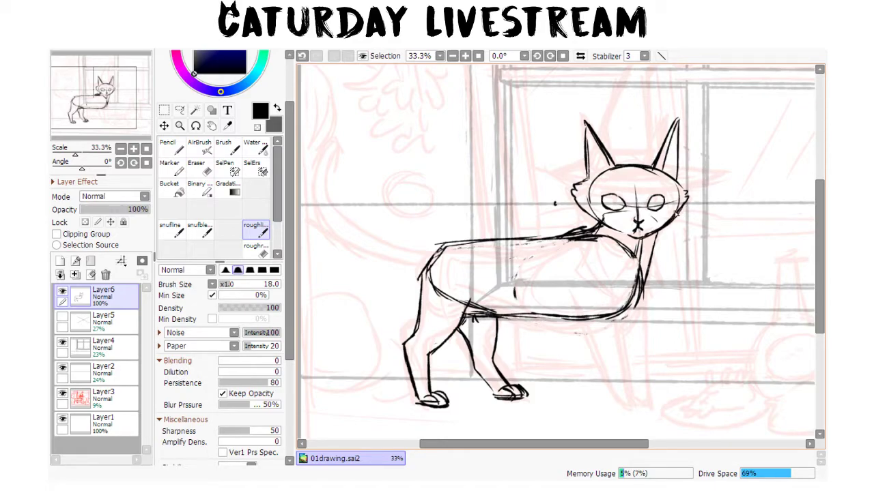
- Erase the ragged cheek tufts and reshape them into pointed fur tips on both sides of the face
key(e)
mouse_move(686, 197)
mouse_down()
mouse_move(686, 207)
mouse_move(688, 186)
mouse_up()
mouse_move(584, 192)
mouse_down()
mouse_move(573, 198)
mouse_move(595, 216)
mouse_move(587, 203)
mouse_up()
key(e)
mouse_move(690, 200)
mouse_down()
mouse_move(680, 189)
mouse_move(688, 182)
mouse_move(691, 195)
mouse_move(690, 187)
mouse_up()
- Erase the old chest construction lines and draw a curved chest ruff with a new front neck line
drag(649, 374, 718, 254)
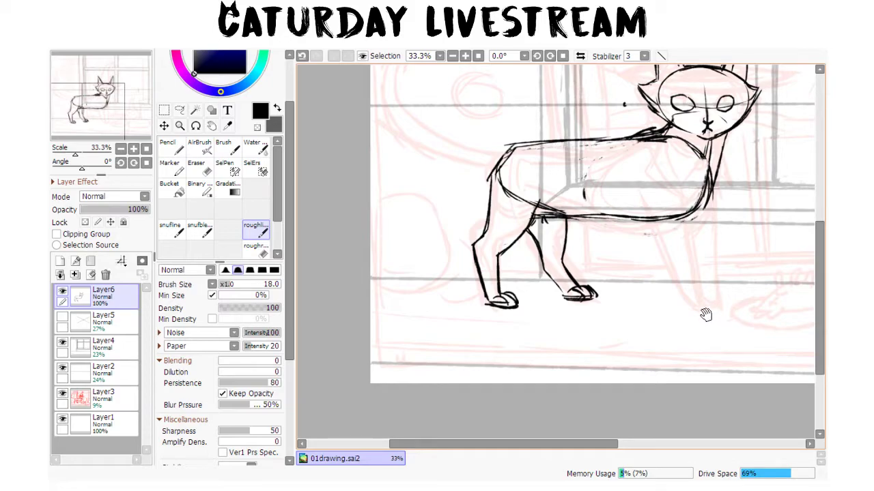
drag(706, 296, 673, 336)
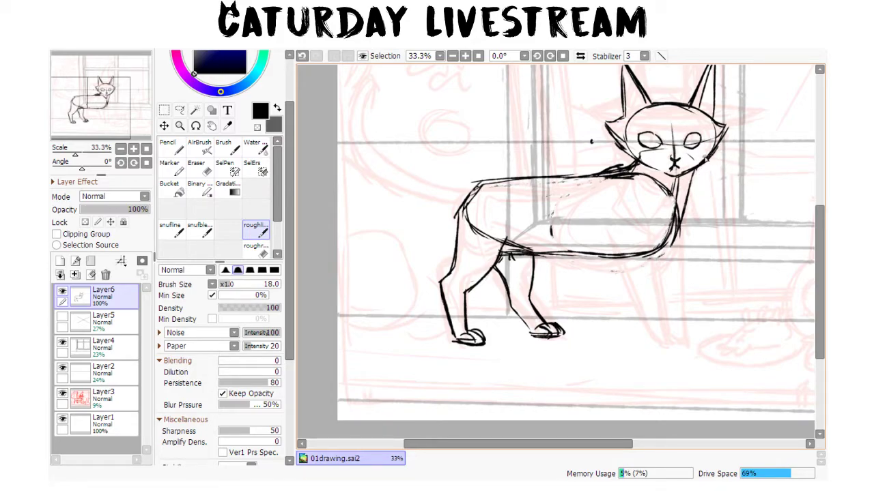
mouse_move(703, 170)
mouse_down()
mouse_move(683, 201)
mouse_move(679, 183)
mouse_up()
key(e)
mouse_move(627, 166)
mouse_down()
mouse_move(621, 176)
mouse_move(635, 175)
mouse_move(626, 193)
mouse_move(673, 235)
mouse_up()
key(b)
drag(625, 188, 676, 233)
drag(632, 203, 676, 231)
mouse_move(693, 174)
mouse_down()
mouse_move(681, 224)
mouse_move(672, 222)
mouse_move(693, 198)
mouse_move(680, 228)
mouse_move(681, 218)
mouse_up()
- Refine the chest ruff by cleaning up the front edge and darkening its upper and lower curves
key(e)
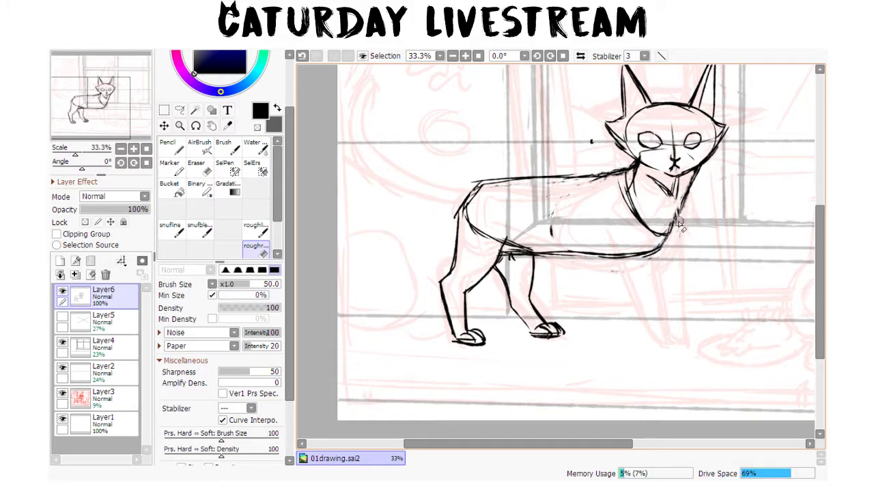
key(b)
drag(623, 174, 631, 209)
drag(654, 235, 678, 214)
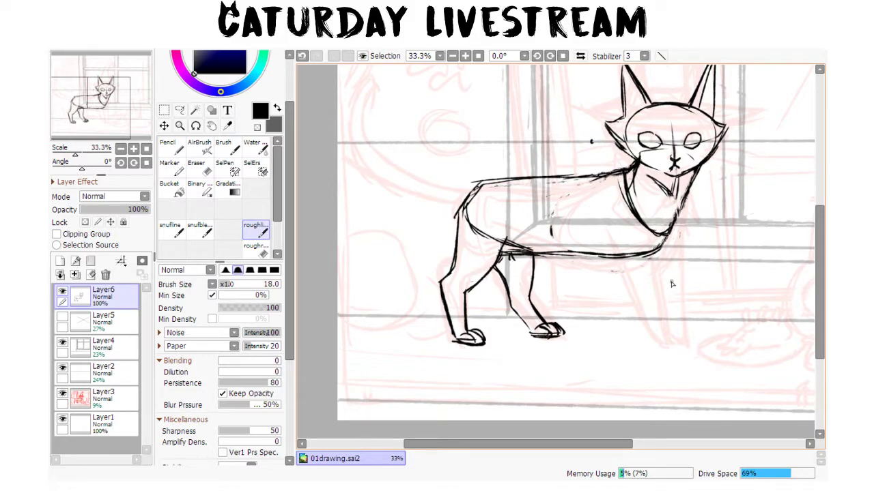
- Darken the chest's underside and draw a front leg with a paw beneath it
mouse_move(690, 184)
mouse_down()
mouse_move(677, 223)
mouse_move(625, 264)
mouse_move(582, 254)
mouse_up()
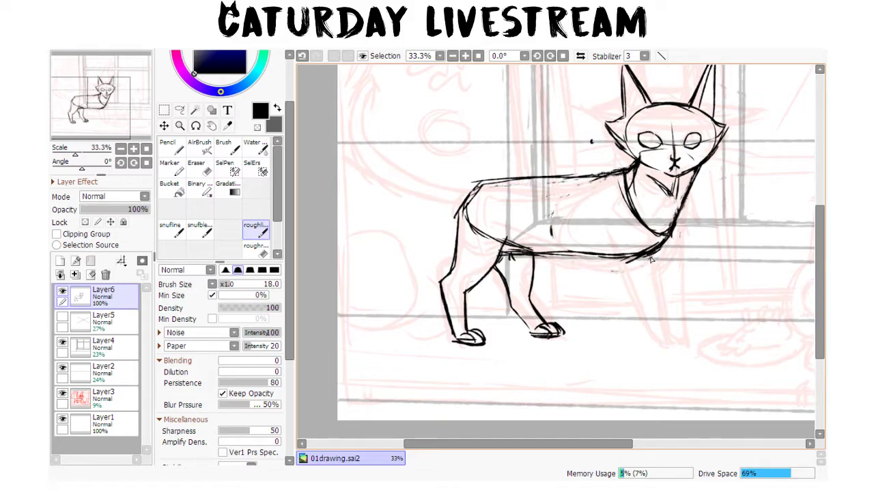
mouse_move(602, 222)
mouse_down()
mouse_move(625, 295)
mouse_move(656, 348)
mouse_up()
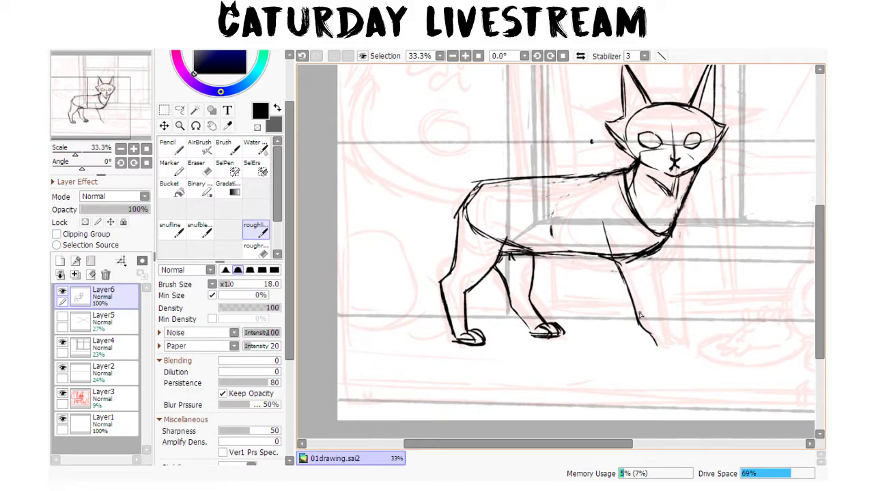
mouse_move(645, 237)
mouse_down()
mouse_move(663, 347)
mouse_move(671, 337)
mouse_move(661, 344)
mouse_move(683, 346)
mouse_move(683, 338)
mouse_move(697, 382)
mouse_move(689, 348)
mouse_up()
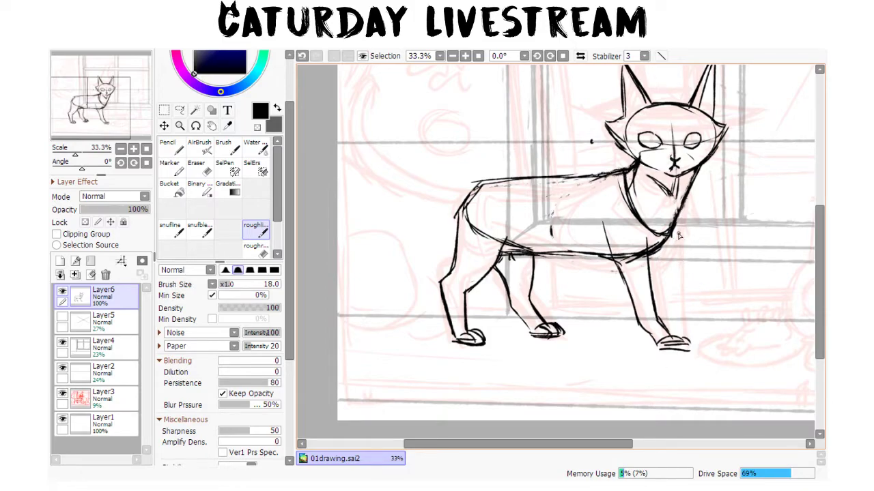
key(w)
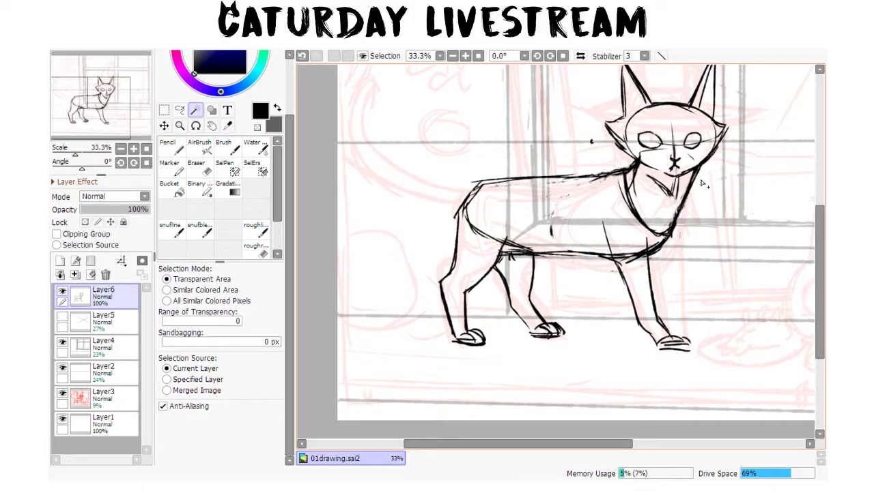
click(705, 179)
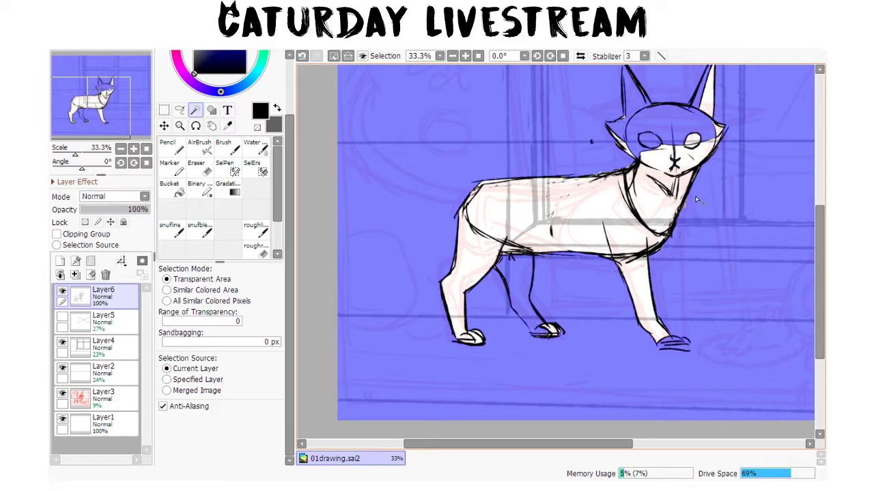
click(164, 126)
key(ctrl+d)
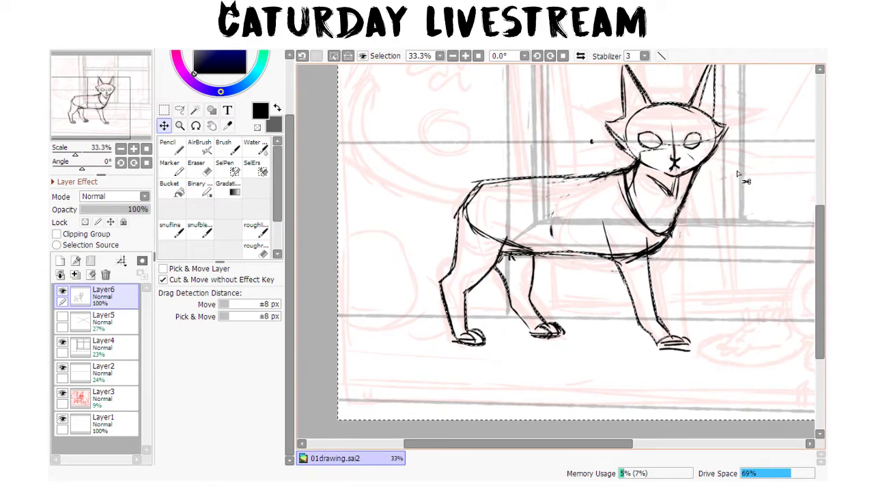
- Erase the front neck line and redraw it as a straighter slope to the chest, darkening the nape and underside of the chest
drag(744, 280, 613, 339)
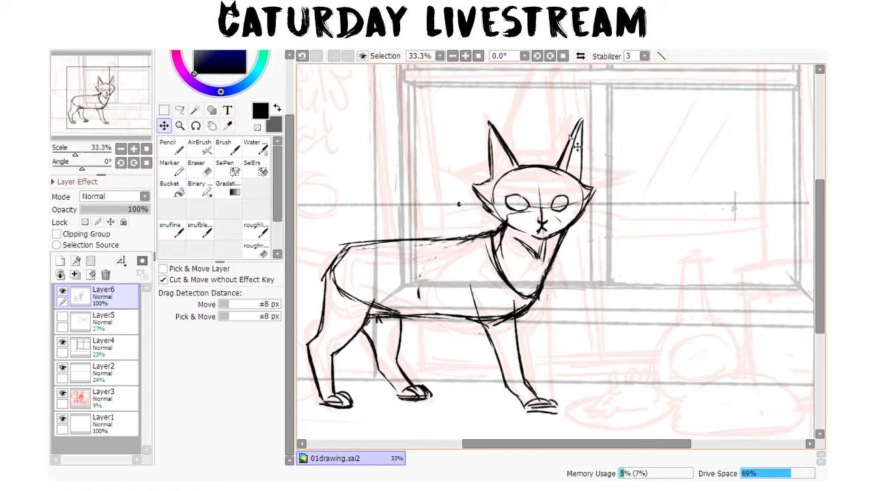
key(b)
key(e)
drag(565, 233, 535, 303)
key(b)
drag(566, 232, 531, 295)
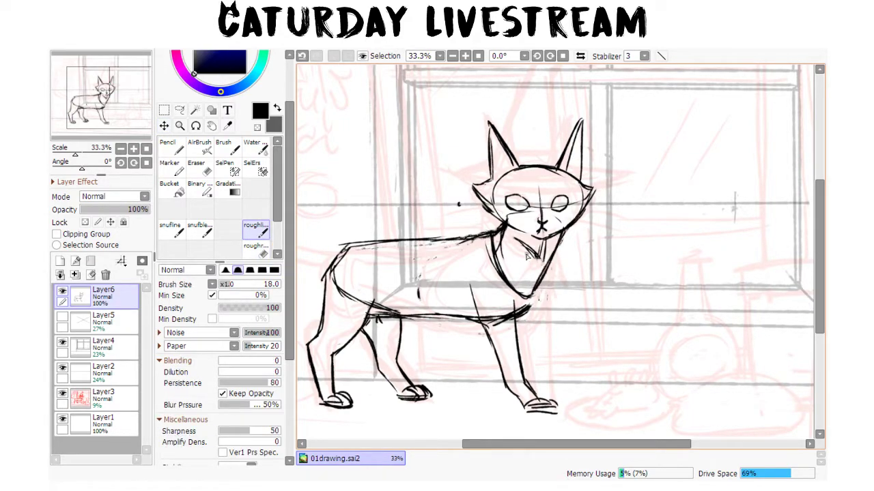
drag(508, 228, 496, 242)
drag(534, 296, 513, 321)
- Draw the second front leg's outer line from the chest down to the paw and erase the stray strokes beside it
mouse_move(542, 273)
mouse_down()
mouse_move(542, 328)
mouse_move(540, 292)
mouse_move(541, 359)
mouse_move(543, 303)
mouse_move(544, 379)
mouse_move(561, 403)
mouse_up()
drag(539, 298, 535, 379)
drag(538, 309, 540, 396)
key(e)
mouse_move(545, 292)
mouse_down()
mouse_move(542, 370)
mouse_move(555, 404)
mouse_move(566, 404)
mouse_up()
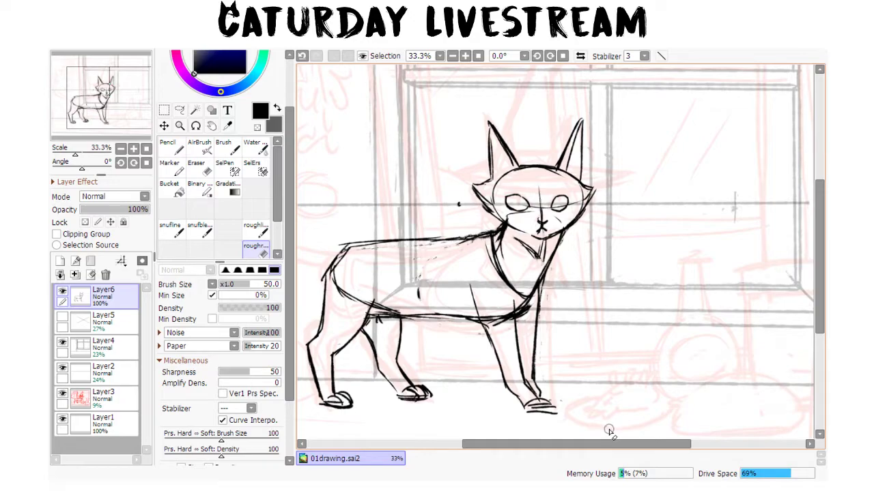
- Erase the front neck edge and redraw it closer in, with a collar-like band of strokes running across the throat
mouse_move(567, 233)
mouse_down()
mouse_move(541, 280)
mouse_move(559, 244)
mouse_move(525, 289)
mouse_move(542, 282)
mouse_move(506, 279)
mouse_move(538, 283)
mouse_up()
key(b)
mouse_move(494, 233)
mouse_down()
mouse_move(515, 262)
mouse_move(539, 269)
mouse_up()
drag(550, 240, 538, 272)
drag(539, 269, 526, 306)
drag(541, 267, 533, 287)
drag(550, 239, 533, 304)
- Tidy the front edge where the chest meets the leg and darken the underside of the jaw
key(e)
key(b)
key(e)
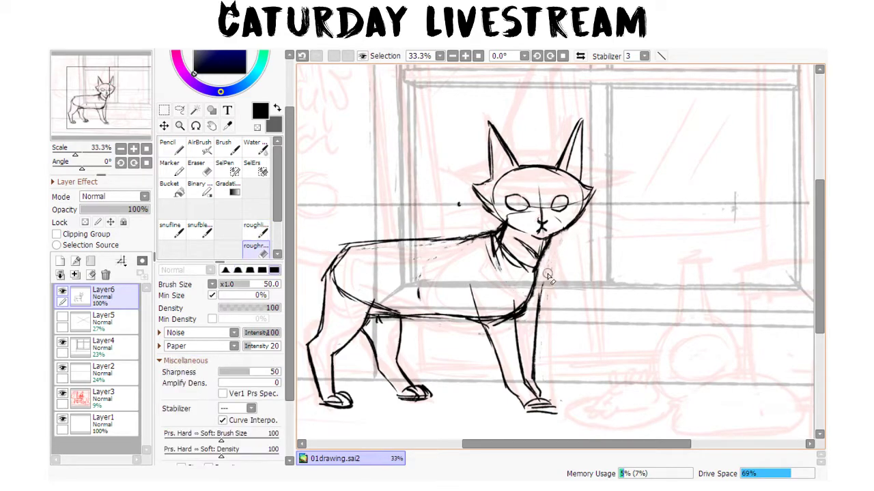
key(b)
drag(542, 273, 533, 319)
drag(541, 285, 531, 347)
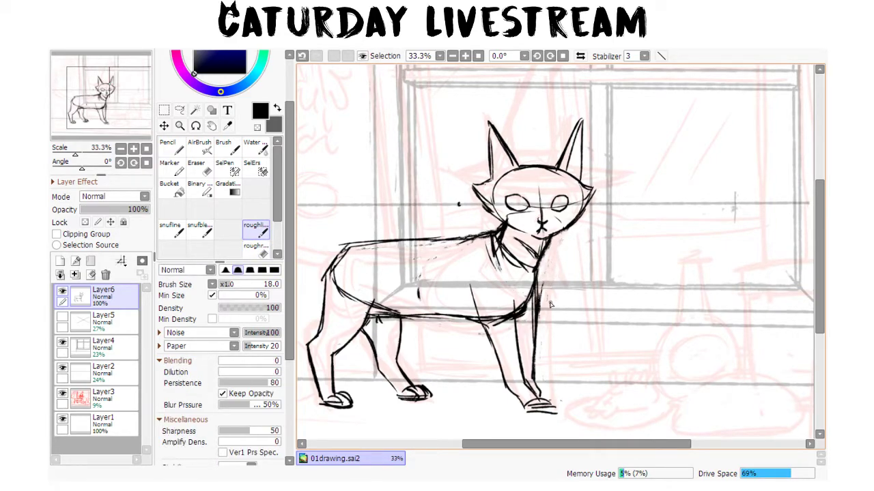
key(e)
mouse_move(543, 280)
mouse_down()
mouse_move(536, 321)
mouse_move(546, 279)
mouse_up()
key(b)
mouse_move(506, 225)
mouse_down()
mouse_move(545, 244)
mouse_move(550, 236)
mouse_up()
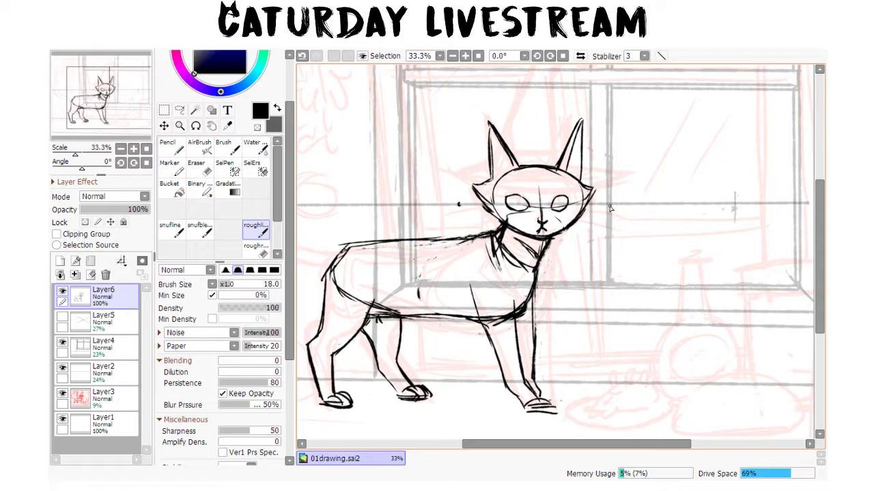
- Erase the ruff's rear curve and the lower chest curve, and redraw the chest line running into the front leg
key(e)
mouse_move(497, 270)
mouse_down()
mouse_move(491, 236)
mouse_move(510, 229)
mouse_up()
key(b)
key(e)
mouse_move(483, 304)
mouse_down()
mouse_move(486, 334)
mouse_move(505, 344)
mouse_move(508, 319)
mouse_move(514, 339)
mouse_move(528, 300)
mouse_move(518, 319)
mouse_up()
key(b)
mouse_move(537, 288)
mouse_down()
mouse_move(524, 307)
mouse_move(516, 300)
mouse_move(517, 336)
mouse_up()
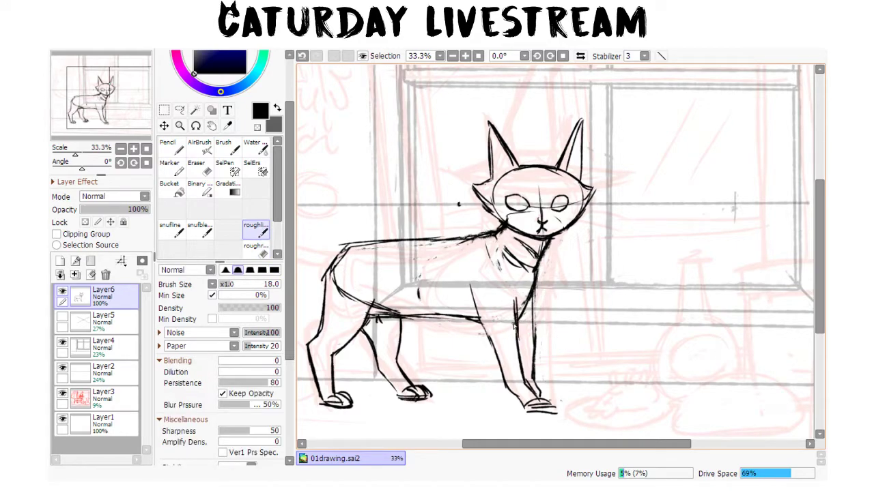
- Add a short shoulder line above the front leg and erase the inner curve of the haunch
drag(468, 283, 479, 334)
key(e)
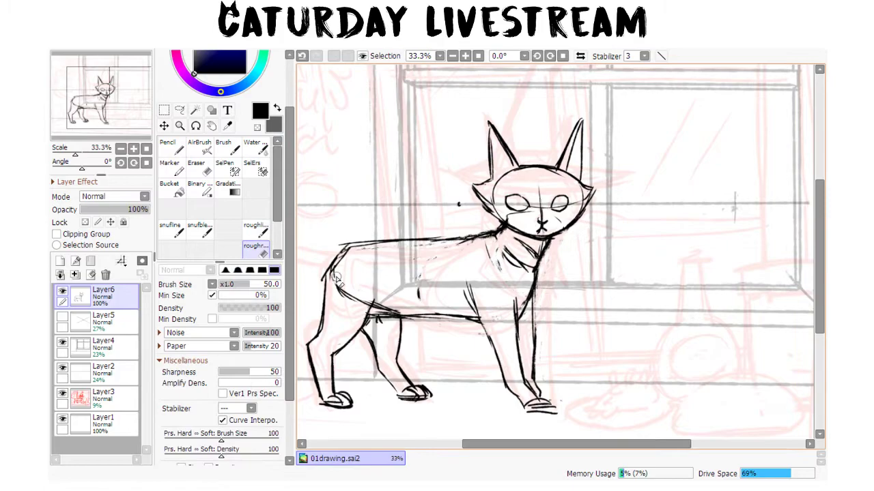
drag(346, 297, 372, 308)
- Draw a long tail that sweeps out from the rump and curves up to a rounded tip
key(space)
drag(444, 399, 625, 374)
key(b)
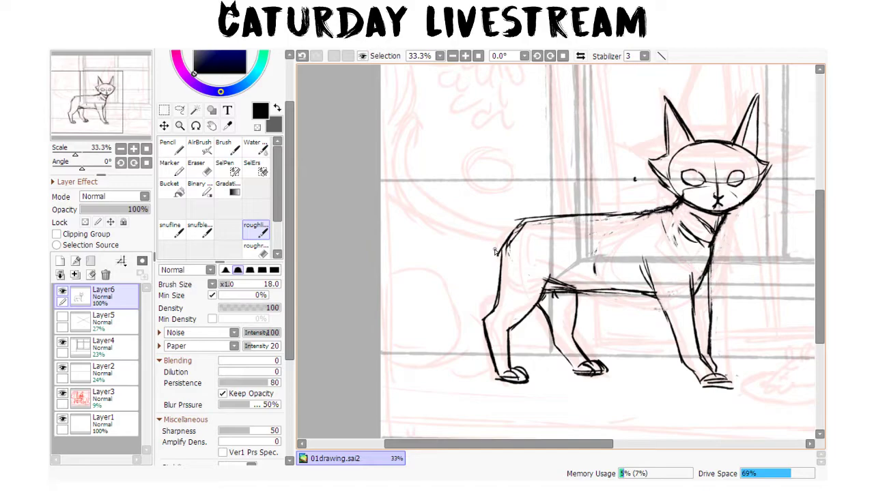
mouse_move(525, 221)
mouse_down()
mouse_move(494, 240)
mouse_move(456, 236)
mouse_move(423, 209)
mouse_move(415, 130)
mouse_move(416, 141)
mouse_move(408, 168)
mouse_up()
drag(395, 128, 402, 189)
drag(398, 156, 425, 239)
mouse_move(399, 195)
mouse_down()
mouse_move(446, 243)
mouse_move(508, 253)
mouse_up()
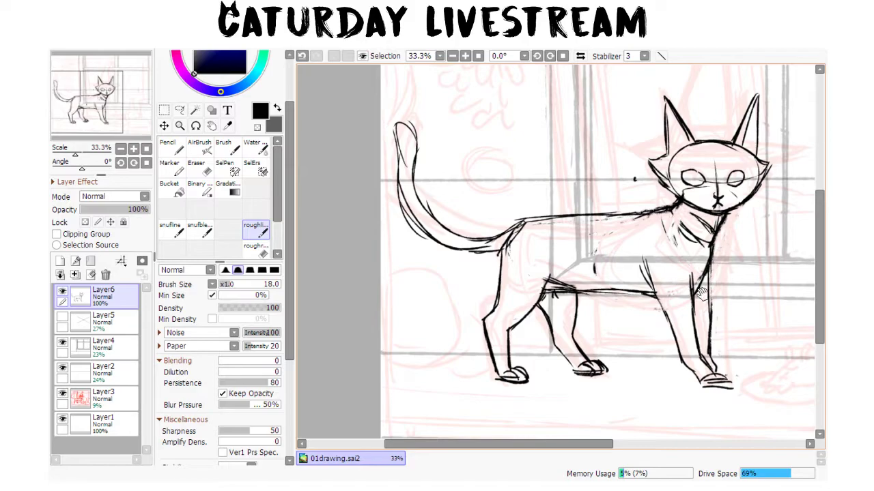
- Mirror the canvas view, select the front legs with a freeform lasso and deform them so the paws slant back towards the body
drag(725, 282, 562, 343)
drag(638, 352, 660, 312)
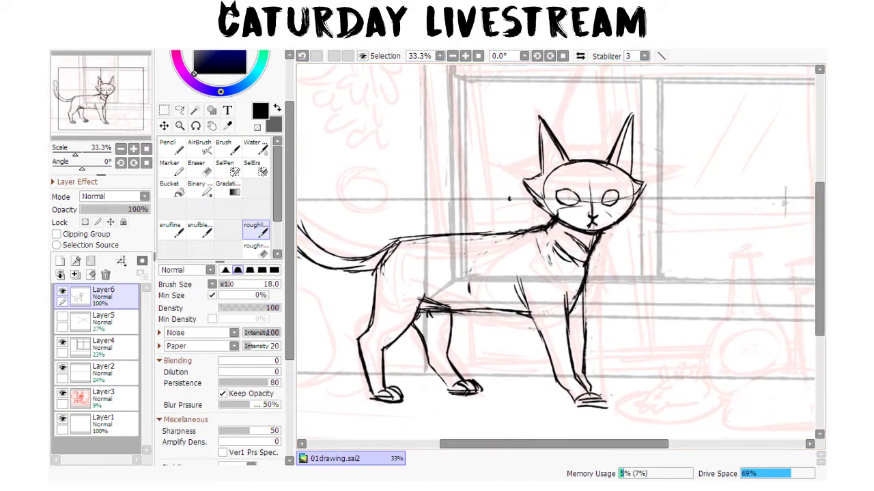
click(581, 57)
drag(759, 324, 684, 298)
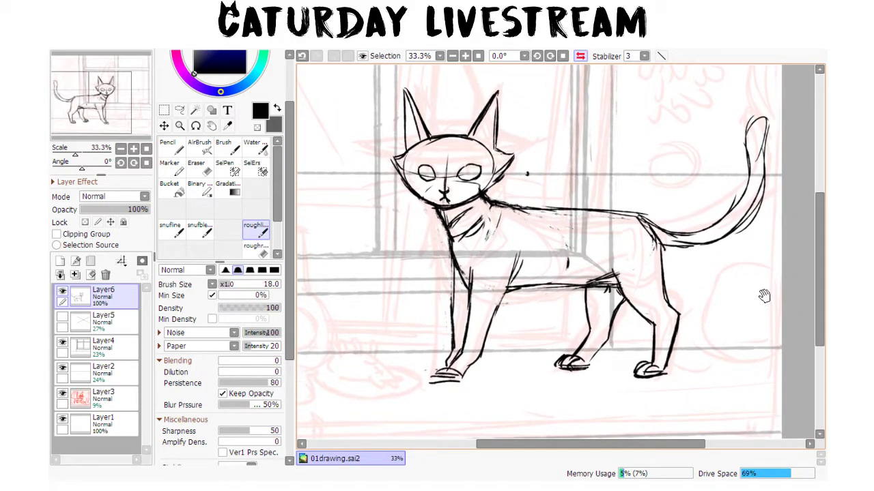
key(a)
mouse_move(527, 288)
mouse_down()
mouse_move(471, 249)
mouse_move(423, 374)
mouse_move(526, 358)
mouse_move(526, 328)
mouse_up()
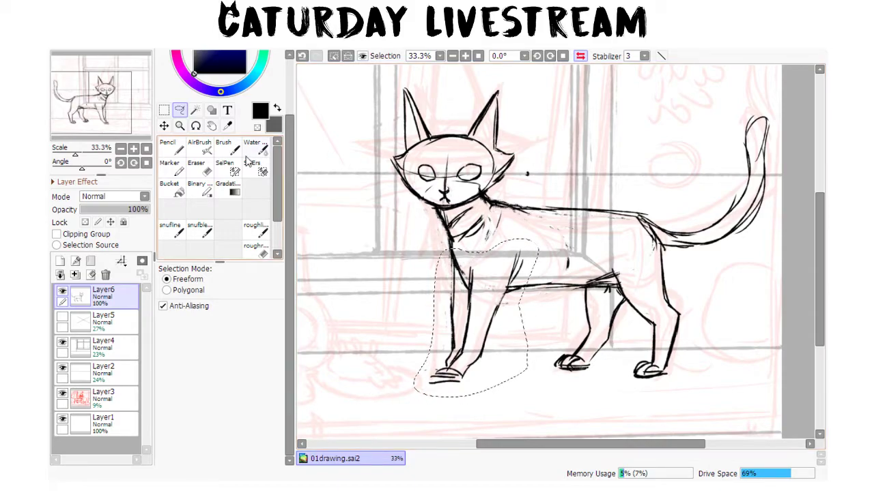
key(ctrl+t)
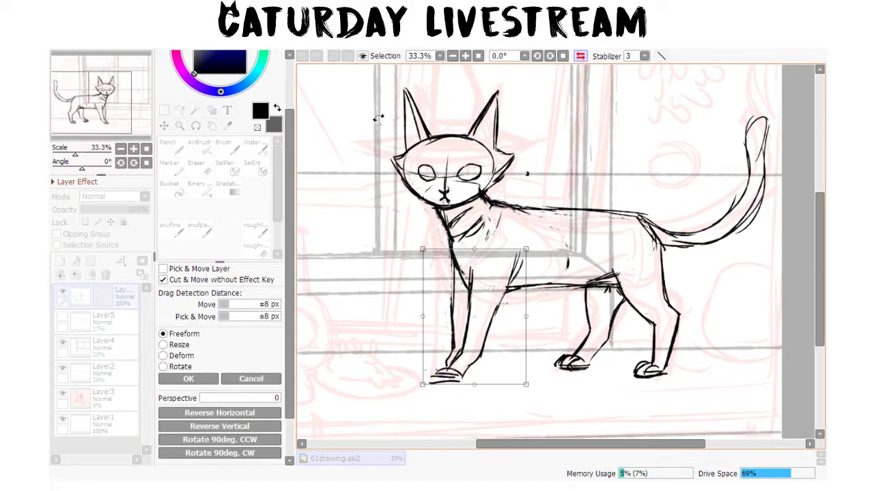
click(183, 356)
drag(474, 385, 486, 388)
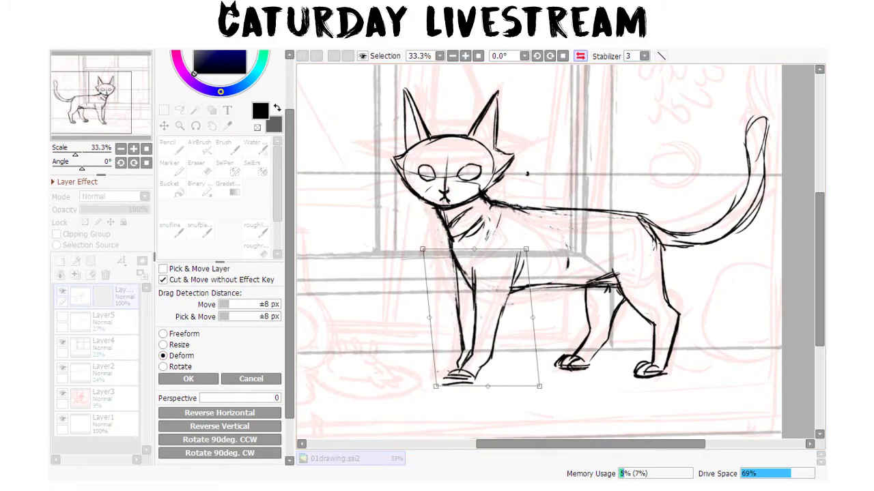
drag(488, 386, 491, 387)
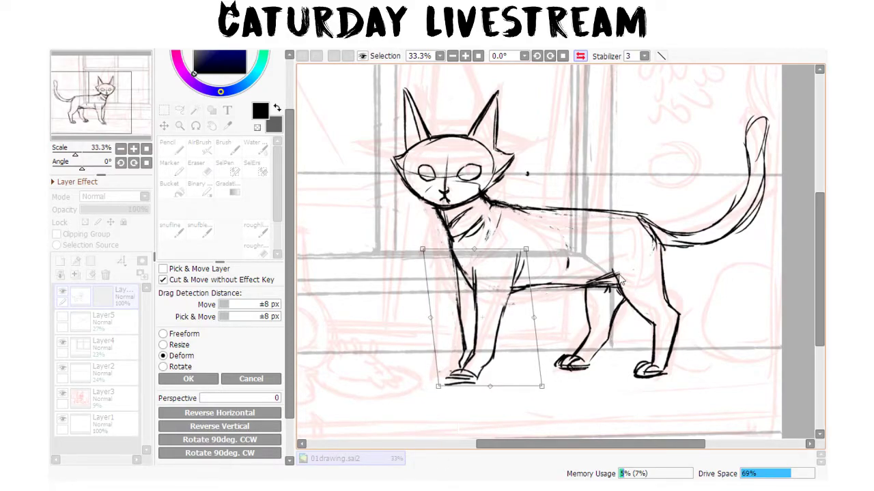
key(Return)
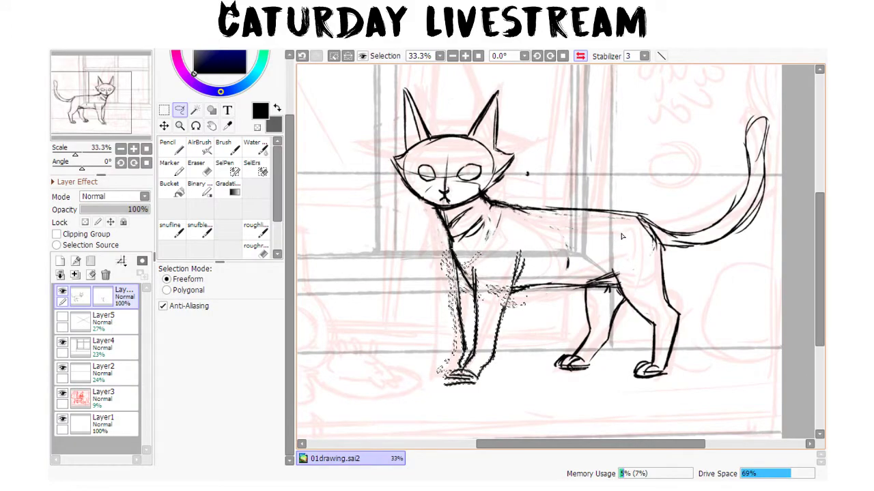
key(ctrl+d)
- Erase the cat's eyes, nose and mouth and draw a curved centre guideline for a turned face
drag(679, 329, 656, 353)
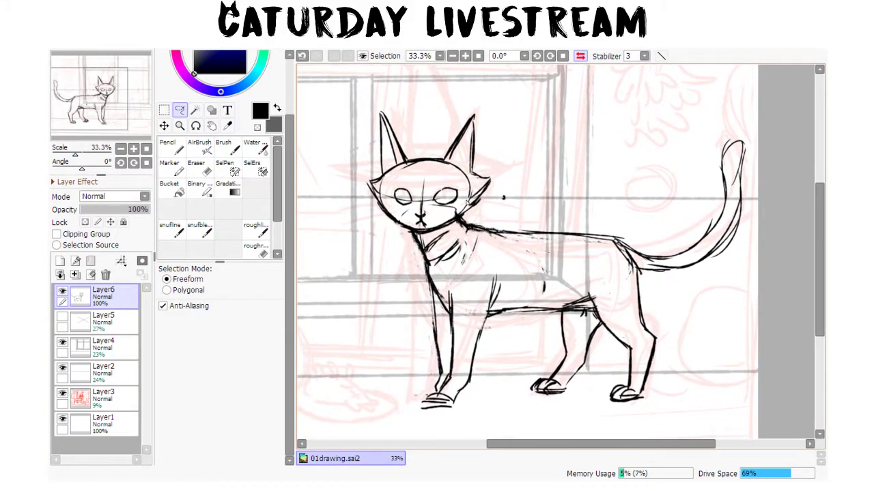
key(e)
mouse_move(413, 201)
mouse_down()
mouse_move(422, 210)
mouse_move(430, 186)
mouse_move(438, 211)
mouse_move(442, 193)
mouse_move(425, 220)
mouse_move(417, 209)
mouse_move(423, 225)
mouse_up()
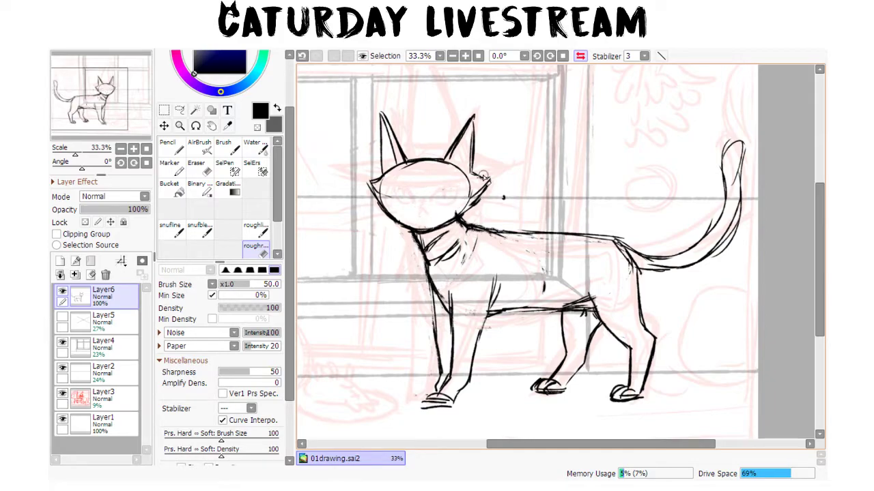
key(b)
mouse_move(426, 165)
mouse_down()
mouse_move(410, 181)
mouse_move(411, 200)
mouse_up()
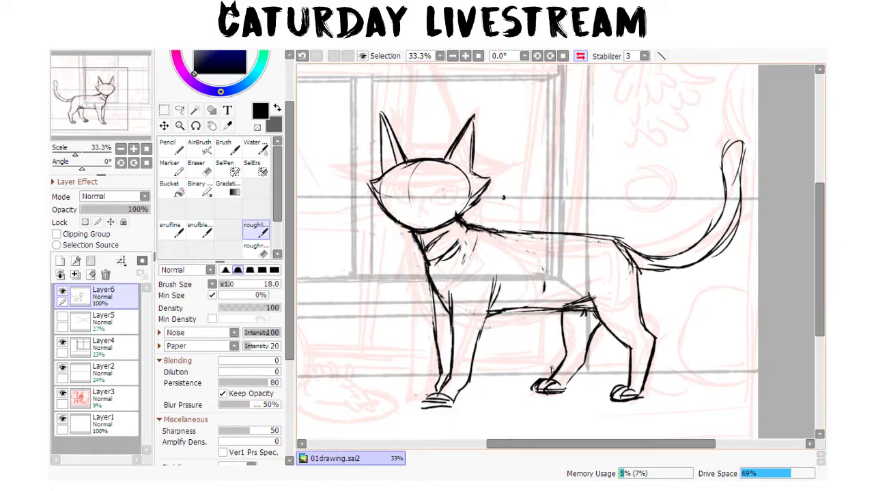
- Compare the drawing in normal and mirrored view and erase the stray dot behind the head
click(580, 57)
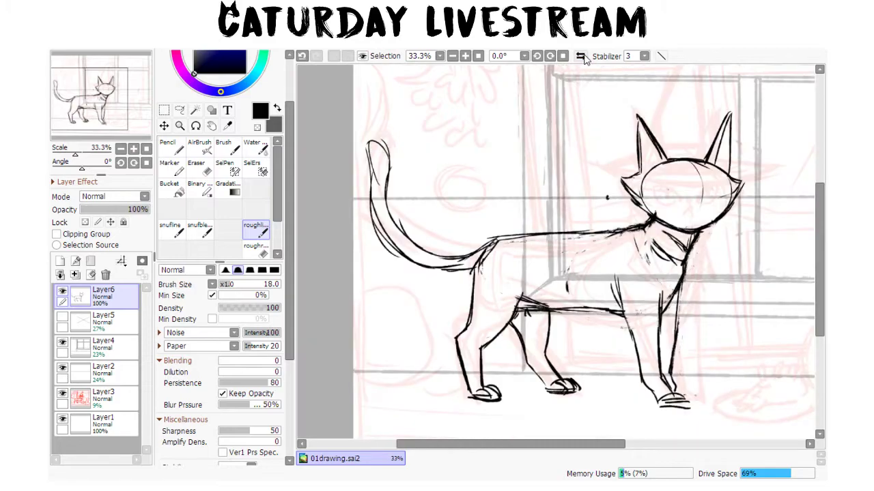
click(581, 57)
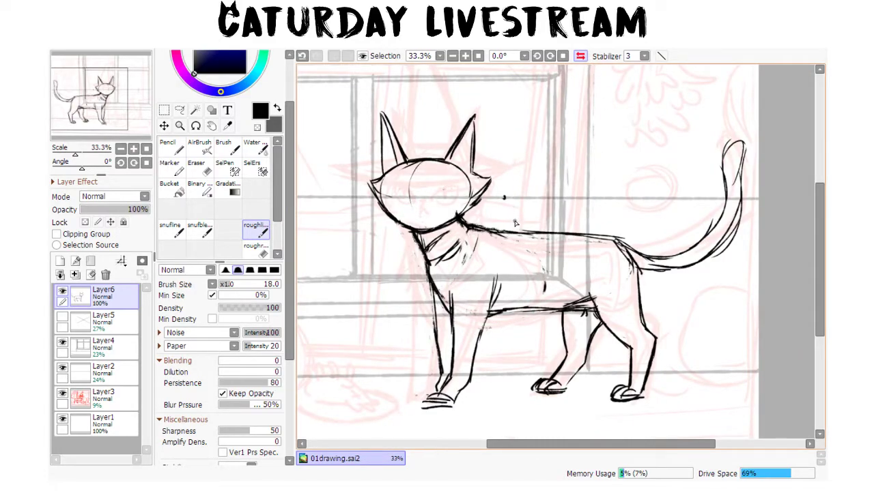
key(e)
click(506, 197)
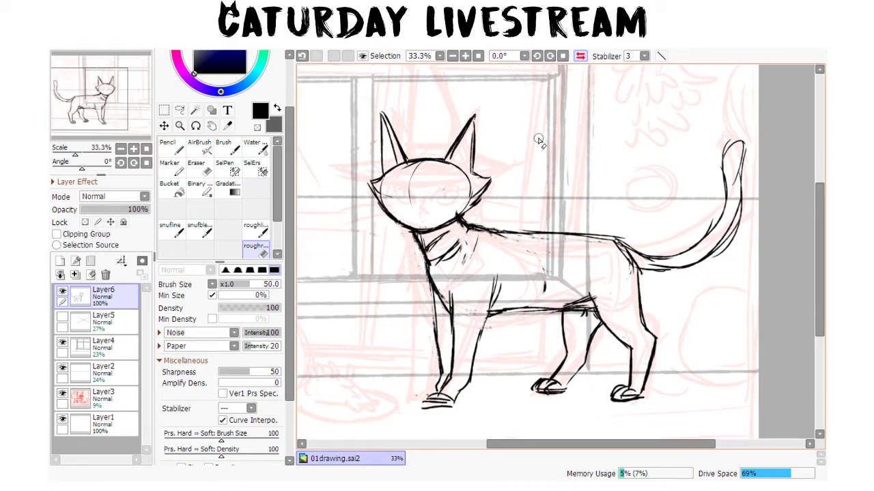
- Write "hi" above the cat's back, compare it in mirrored view, and erase it
key(b)
mouse_move(561, 116)
mouse_down()
mouse_move(564, 156)
mouse_move(580, 151)
mouse_up()
drag(588, 135, 590, 154)
click(583, 116)
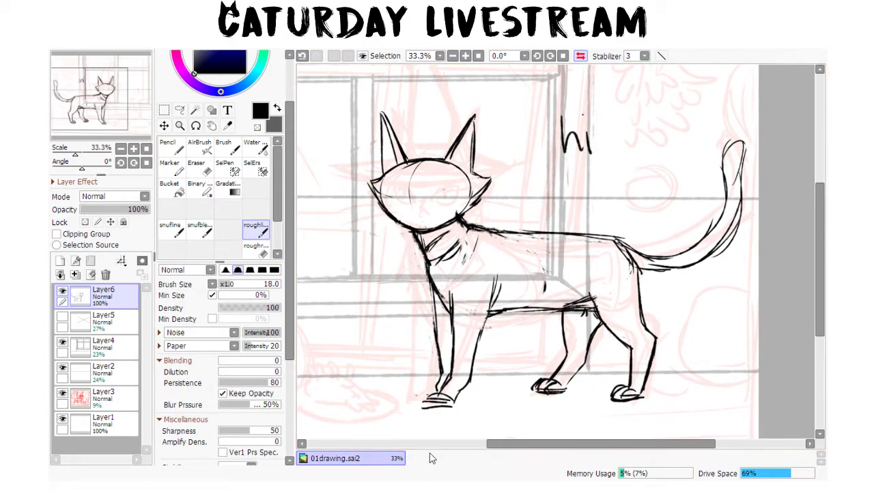
click(580, 56)
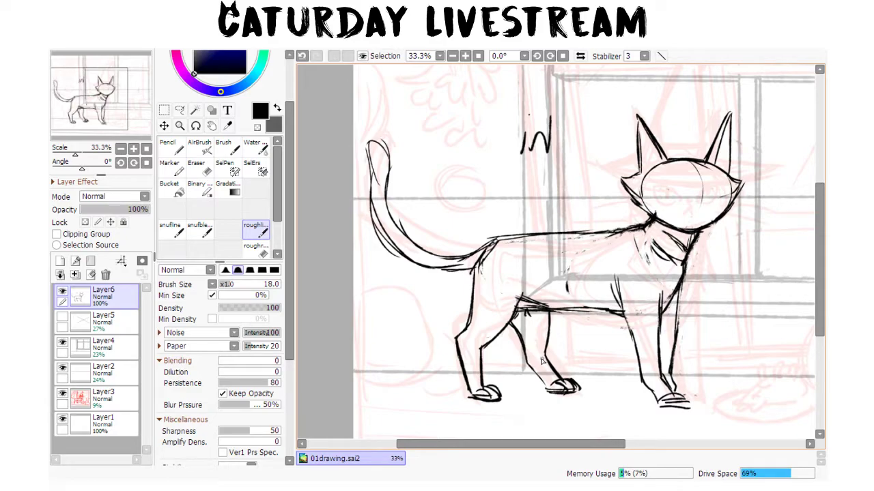
click(580, 55)
click(580, 56)
click(580, 56)
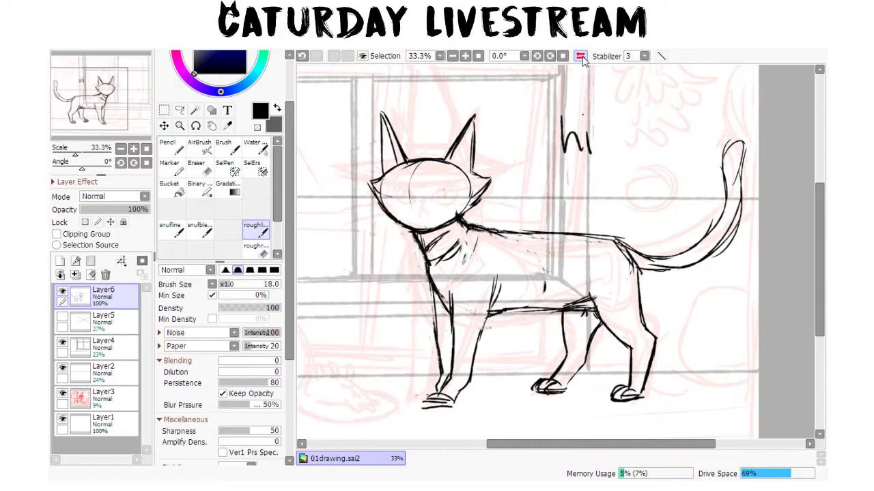
key(e)
mouse_move(567, 126)
mouse_down()
mouse_move(571, 117)
mouse_move(589, 156)
mouse_up()
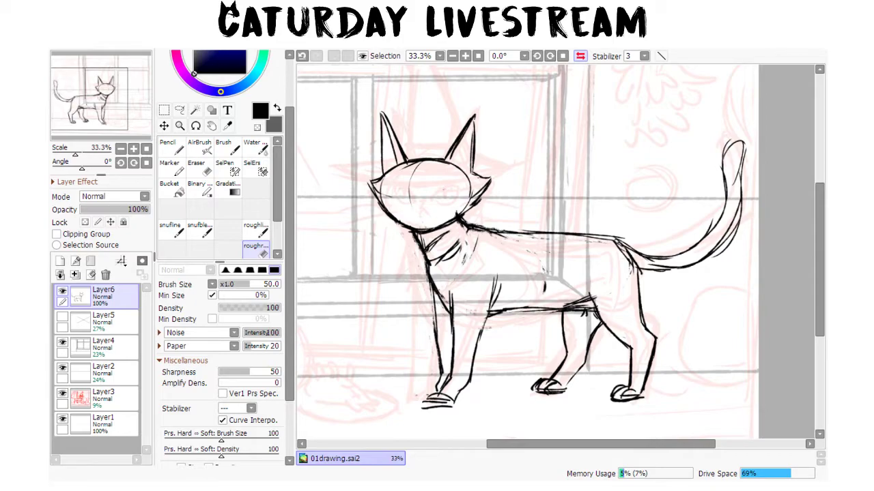
- Sketch curved ear bases, a facial centreline, an eye guideline and a round muzzle on the cat's head
mouse_move(594, 400)
mouse_down()
mouse_move(644, 347)
mouse_move(642, 363)
mouse_up()
scroll(643, 357, down, 1)
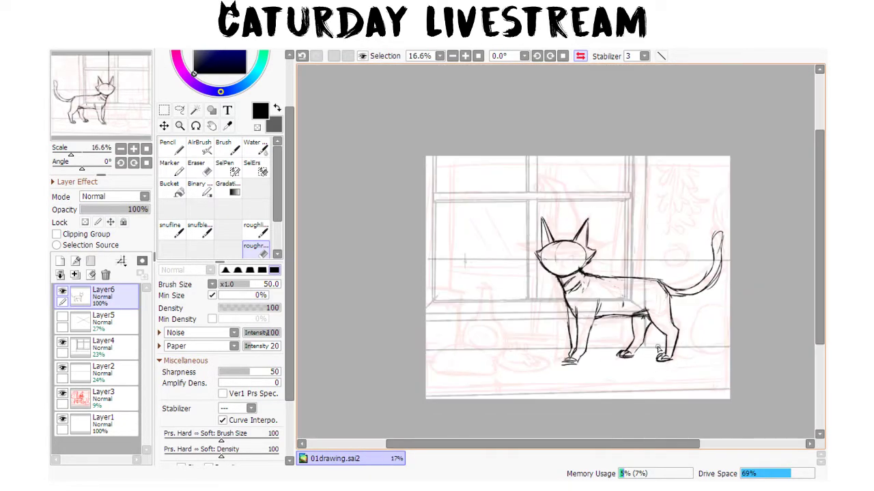
drag(702, 344, 644, 353)
scroll(643, 353, up, 1)
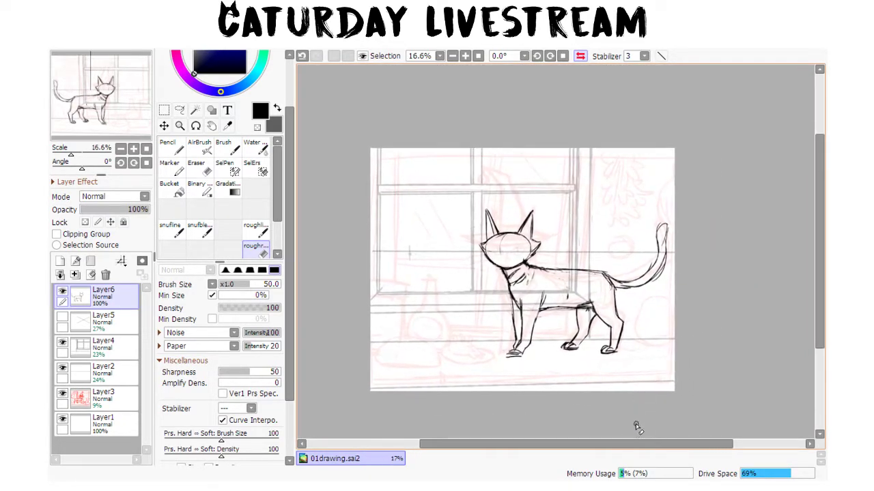
scroll(641, 437, up, 1)
scroll(643, 440, up, 2)
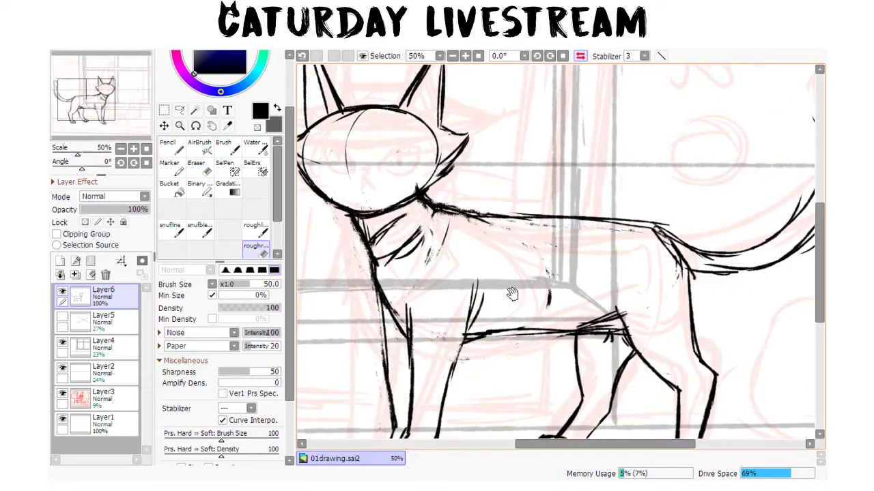
drag(491, 241, 569, 303)
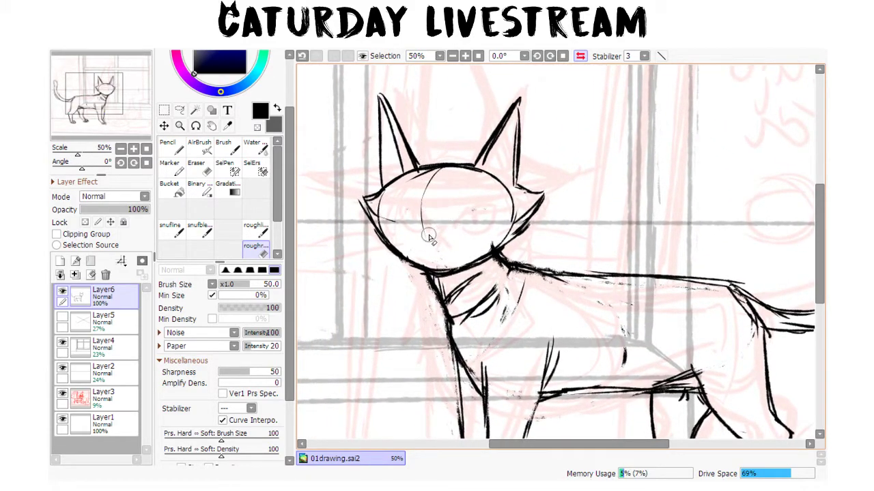
key(b)
drag(384, 199, 418, 170)
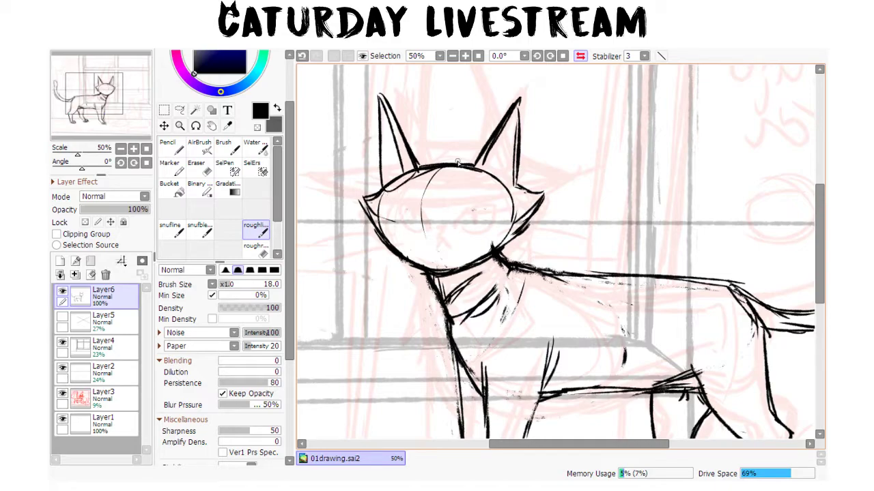
drag(473, 168, 511, 193)
mouse_move(433, 172)
mouse_down()
mouse_move(424, 232)
mouse_move(432, 203)
mouse_move(443, 274)
mouse_up()
mouse_move(368, 208)
mouse_down()
mouse_move(482, 233)
mouse_move(506, 217)
mouse_move(413, 242)
mouse_move(489, 238)
mouse_move(408, 241)
mouse_move(419, 245)
mouse_move(408, 251)
mouse_move(412, 271)
mouse_move(443, 274)
mouse_move(423, 276)
mouse_move(449, 272)
mouse_move(437, 239)
mouse_move(421, 237)
mouse_move(413, 259)
mouse_up()
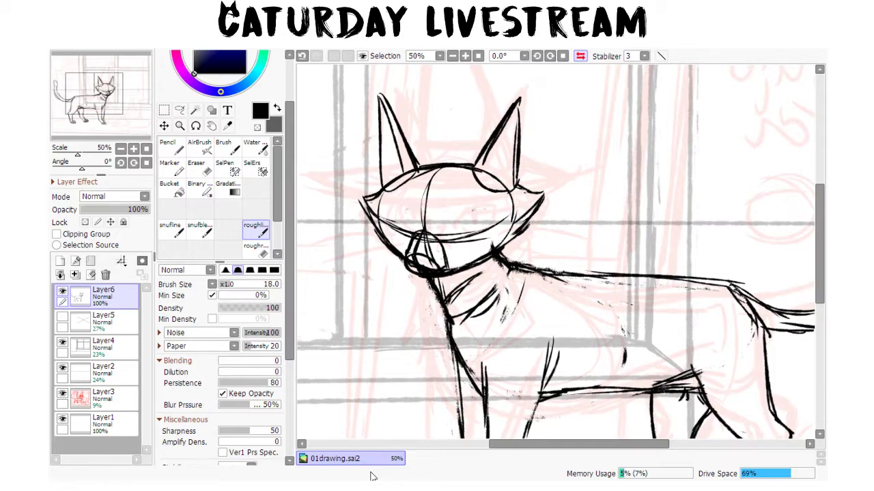
- Draw the cat's far eye as a narrow, slanted shape beside the muzzle
mouse_move(388, 222)
mouse_down()
mouse_move(398, 216)
mouse_move(407, 225)
mouse_up()
key(ctrl+z)
mouse_move(389, 220)
mouse_down()
mouse_move(396, 241)
mouse_move(389, 223)
mouse_move(408, 224)
mouse_move(425, 190)
mouse_move(415, 232)
mouse_up()
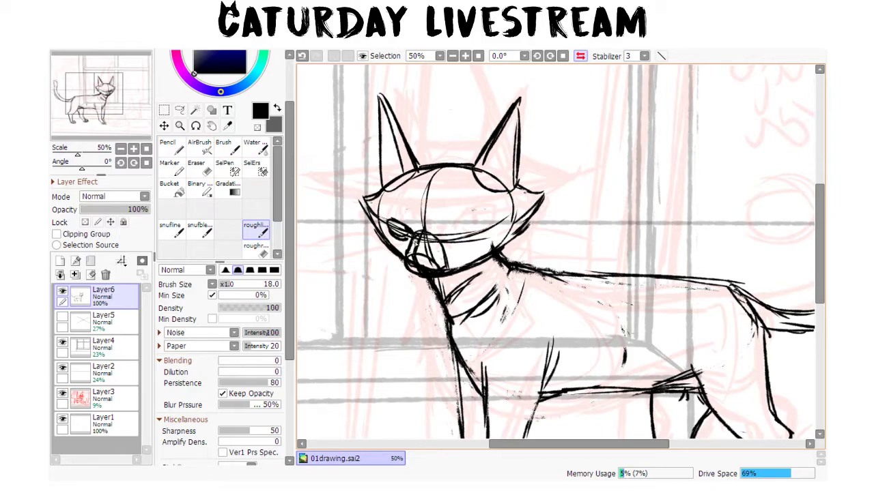
- Erase the round muzzle and redraw it as an angular nose and mouth, adding the half-closed near eye
key(e)
mouse_move(414, 233)
mouse_down()
mouse_move(444, 249)
mouse_move(434, 268)
mouse_up()
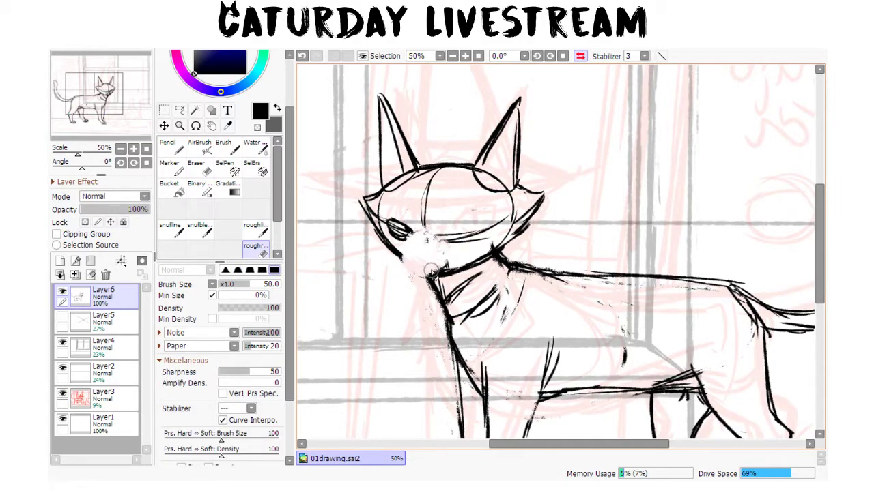
key(b)
drag(424, 222, 417, 270)
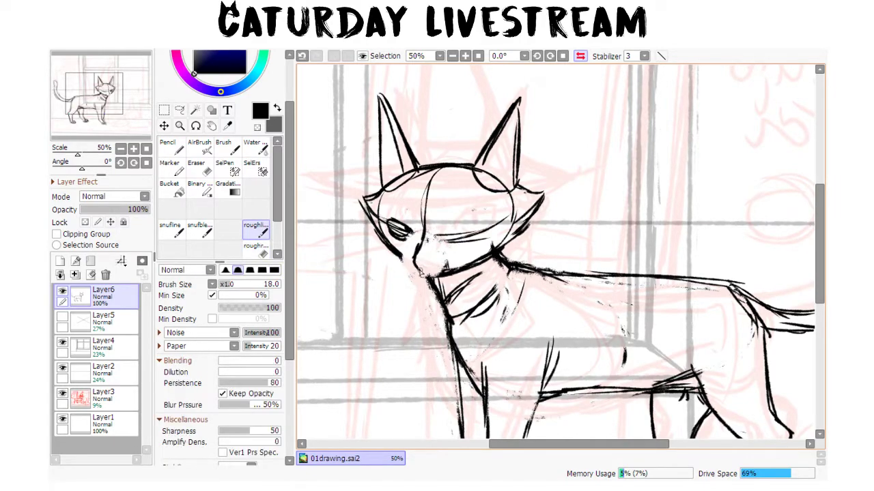
mouse_move(424, 232)
mouse_down()
mouse_move(408, 256)
mouse_move(429, 271)
mouse_move(440, 264)
mouse_move(427, 236)
mouse_move(445, 249)
mouse_move(436, 272)
mouse_up()
mouse_move(442, 232)
mouse_down()
mouse_move(467, 243)
mouse_move(475, 235)
mouse_move(444, 234)
mouse_move(476, 226)
mouse_up()
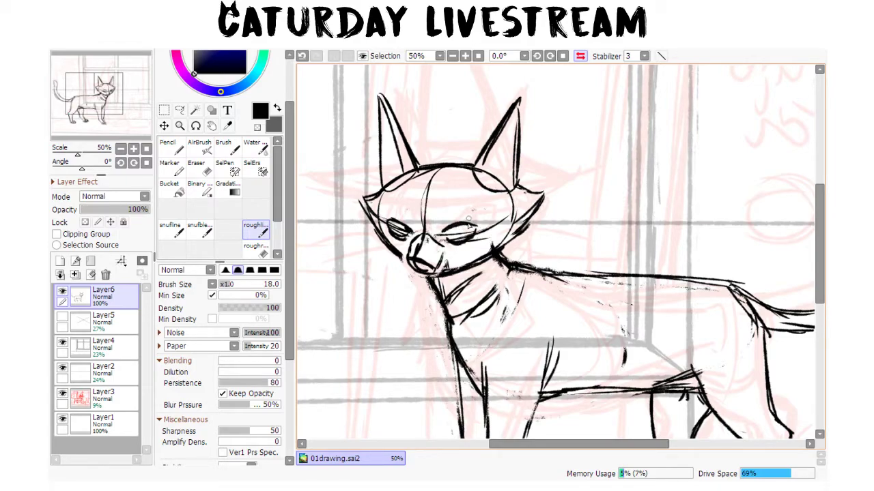
drag(446, 252, 430, 272)
- Rework the near ear with a curved base, erasing the head line inside it and reinforcing its outline
scroll(634, 256, up, 3)
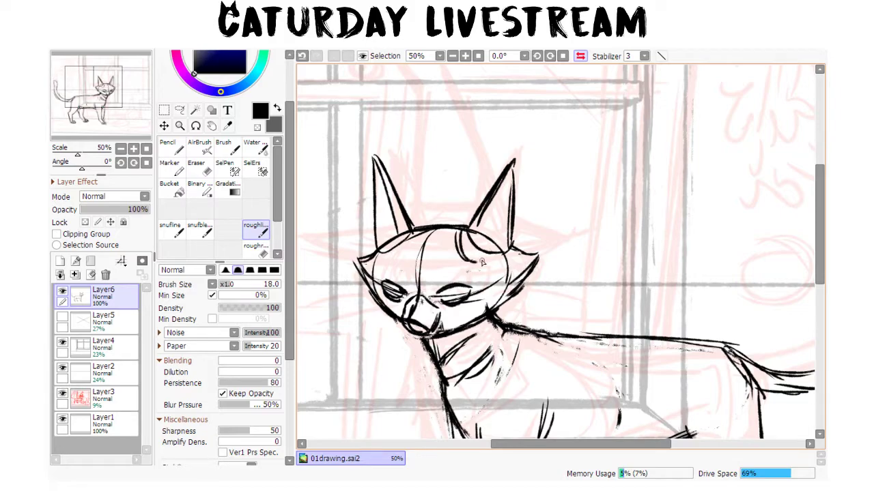
drag(462, 240, 486, 259)
key(e)
mouse_move(479, 229)
mouse_down()
mouse_move(474, 243)
mouse_move(488, 258)
mouse_move(480, 240)
mouse_move(489, 228)
mouse_move(467, 233)
mouse_move(472, 252)
mouse_move(486, 261)
mouse_move(507, 251)
mouse_up()
key(b)
drag(510, 205, 504, 262)
mouse_move(464, 231)
mouse_down()
mouse_move(474, 254)
mouse_move(497, 209)
mouse_up()
drag(474, 253, 507, 174)
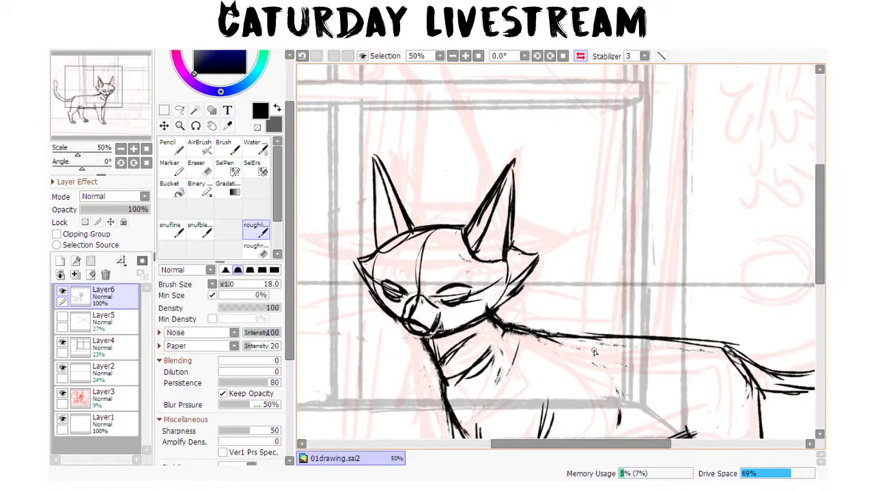
drag(484, 258, 501, 261)
- Clean up the far ear, redraw its edges with thicker lines and shape its inner base
mouse_move(389, 205)
mouse_down()
mouse_move(398, 240)
mouse_move(387, 260)
mouse_move(406, 255)
mouse_move(412, 234)
mouse_up()
key(e)
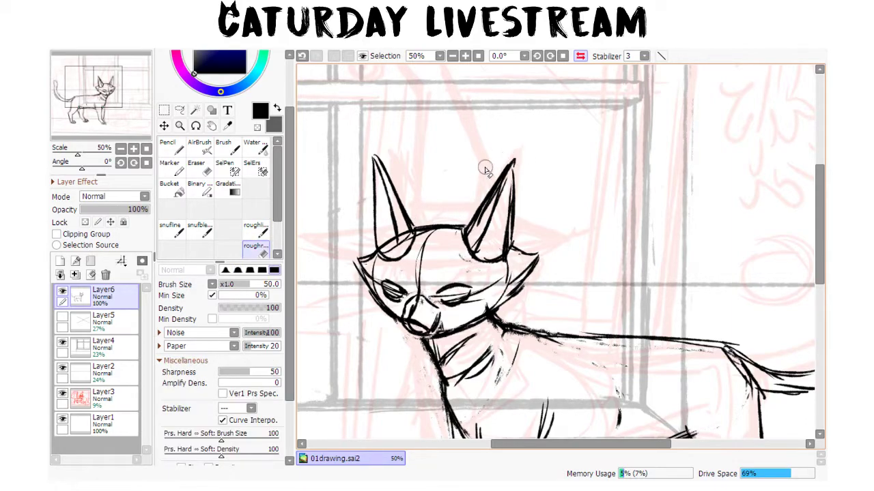
mouse_move(380, 171)
mouse_down()
mouse_move(392, 222)
mouse_move(384, 245)
mouse_move(403, 234)
mouse_up()
key(b)
drag(374, 156, 409, 225)
drag(382, 176, 407, 240)
drag(374, 155, 376, 248)
mouse_move(374, 174)
mouse_down()
mouse_move(368, 258)
mouse_move(397, 239)
mouse_up()
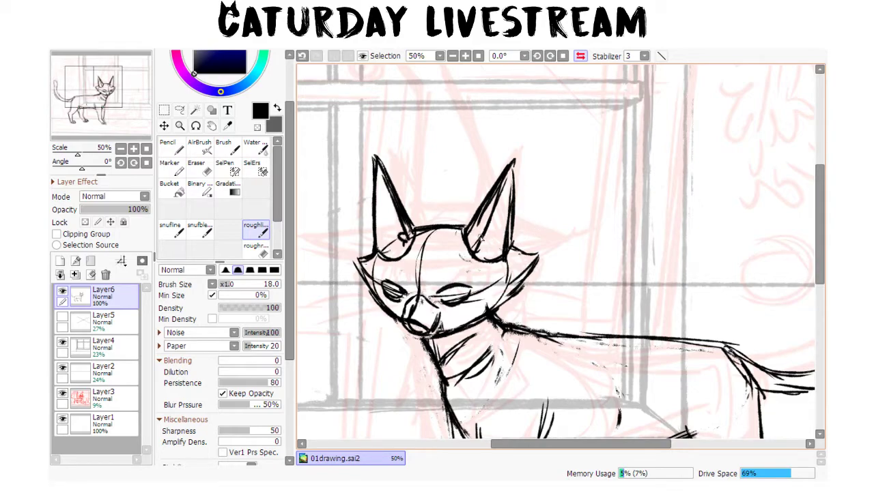
- Add a small curl detail inside the near ear and rework the nose and muzzle lines
drag(481, 243, 497, 253)
drag(457, 334, 527, 275)
mouse_move(475, 253)
mouse_down()
mouse_move(485, 268)
mouse_move(490, 261)
mouse_move(477, 258)
mouse_move(497, 265)
mouse_move(484, 273)
mouse_move(472, 264)
mouse_move(506, 269)
mouse_move(487, 268)
mouse_up()
key(e)
key(n)
key(e)
key(n)
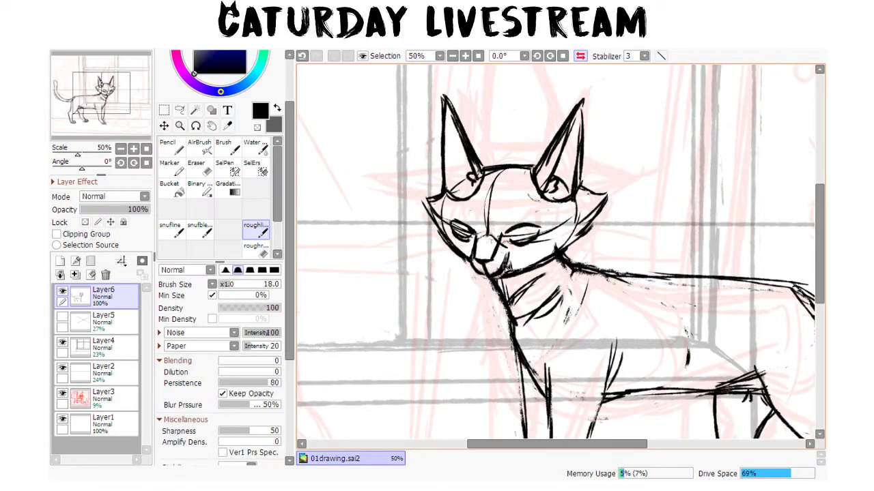
- Draw the two sloping sides of a tall witch hat cone rising above the cat's head
drag(592, 286, 580, 315)
drag(666, 259, 647, 313)
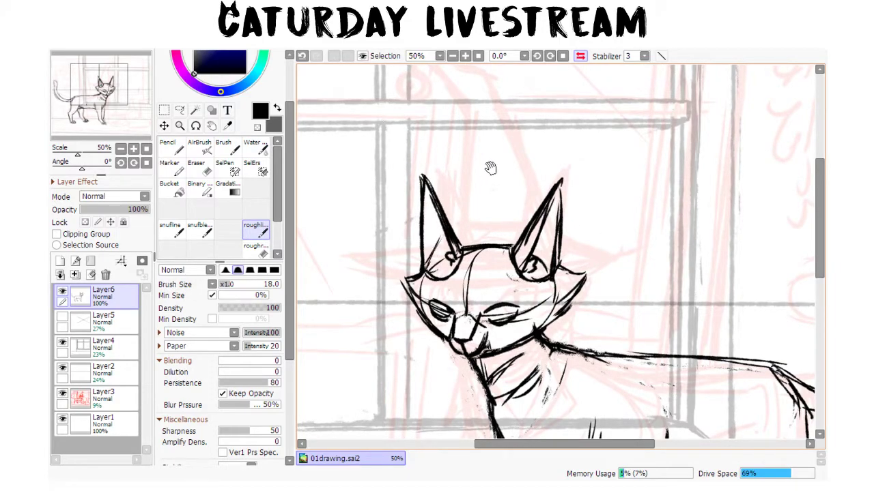
drag(484, 172, 492, 210)
drag(463, 149, 429, 286)
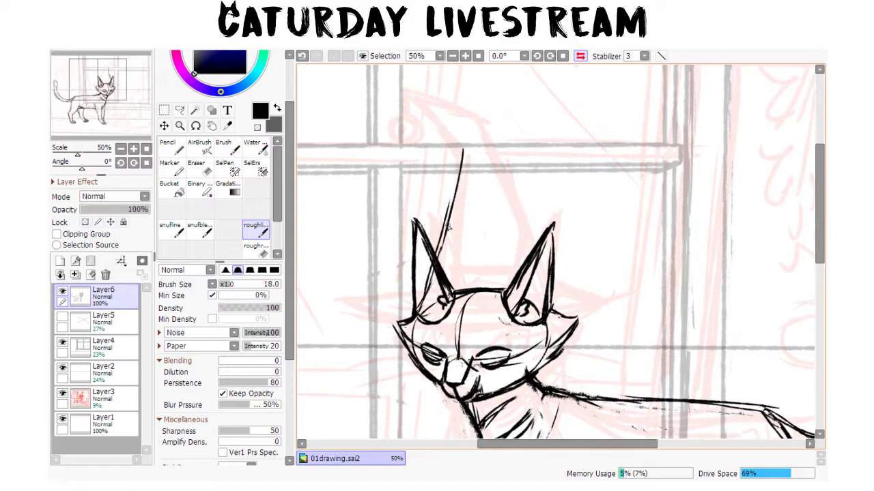
drag(488, 152, 531, 273)
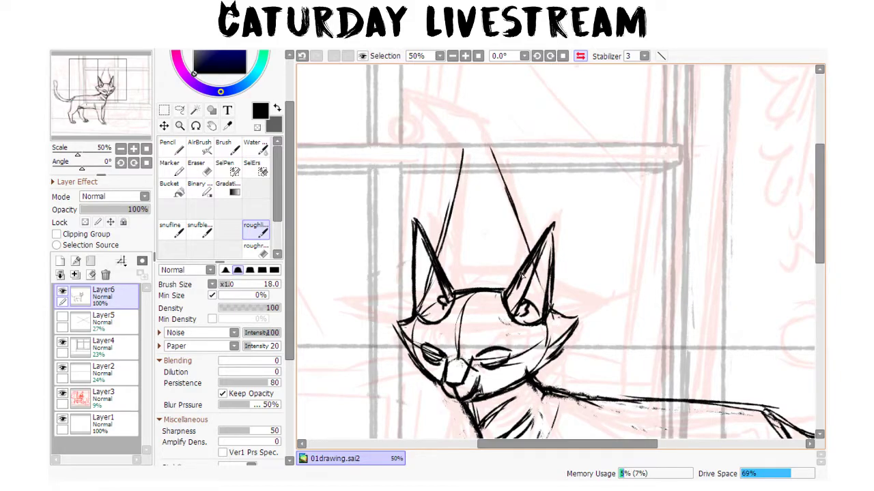
- Draw the wide hat brim across the forehead with pointed ends extending past both ears
mouse_move(409, 315)
mouse_down()
mouse_move(343, 307)
mouse_move(502, 344)
mouse_move(599, 333)
mouse_up()
drag(554, 305, 638, 301)
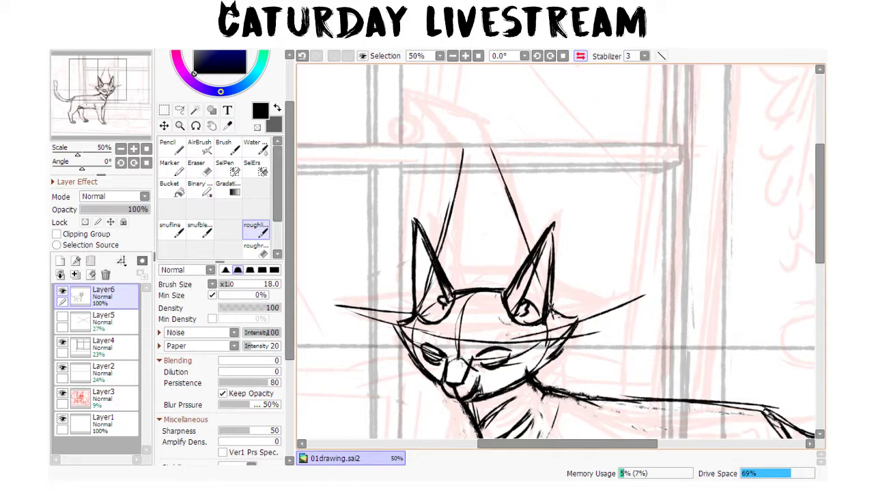
drag(556, 300, 645, 295)
drag(415, 313, 565, 314)
drag(448, 326, 570, 314)
mouse_move(413, 303)
mouse_down()
mouse_move(339, 306)
mouse_move(413, 297)
mouse_up()
drag(552, 293, 591, 295)
- Add a bent, pointed tip folding over from the top of the witch hat
key(space)
drag(621, 374, 614, 415)
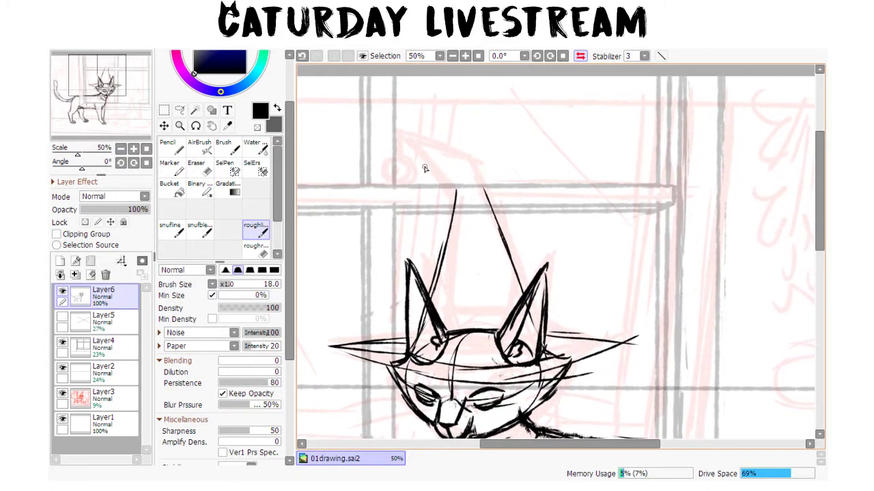
drag(452, 196, 493, 173)
mouse_move(405, 142)
mouse_down()
mouse_move(462, 197)
mouse_move(483, 180)
mouse_move(485, 190)
mouse_move(478, 185)
mouse_up()
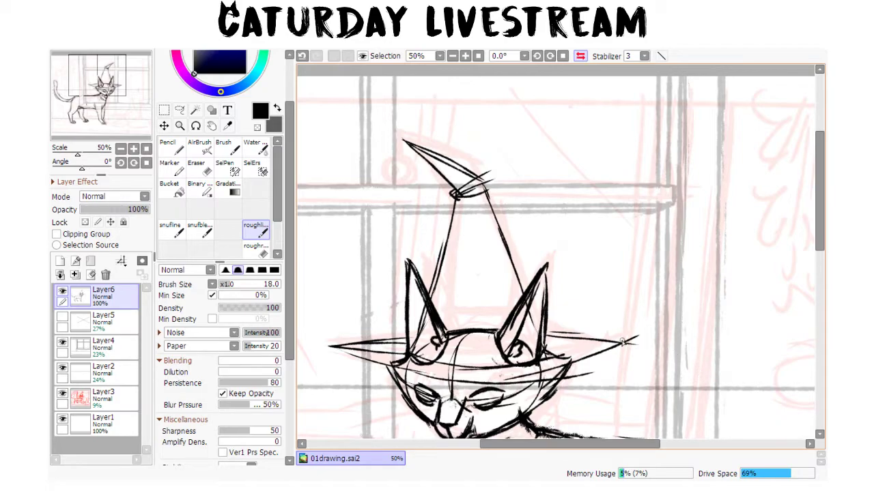
- Lower the opacity of the cat sketch on Layer6 to 39% and add a new layer above it
drag(584, 390, 644, 213)
scroll(662, 324, down, 2)
mouse_move(744, 338)
mouse_down()
mouse_move(656, 328)
mouse_move(648, 345)
mouse_up()
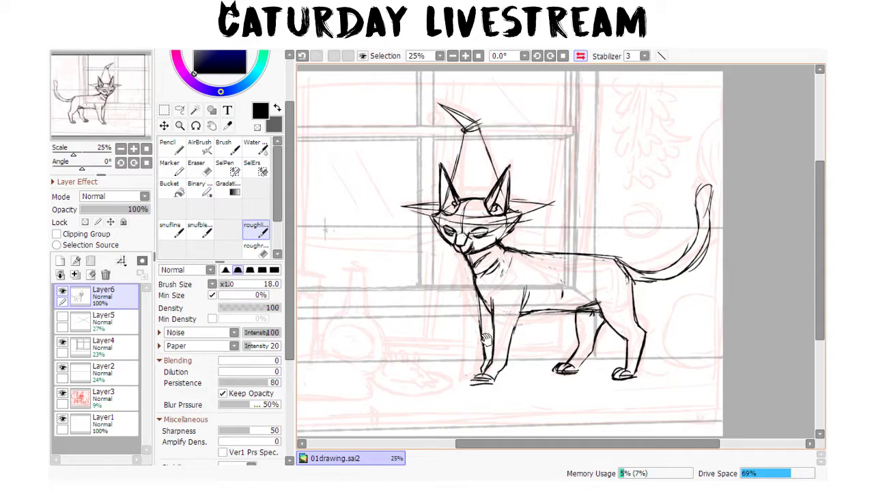
drag(522, 337, 610, 293)
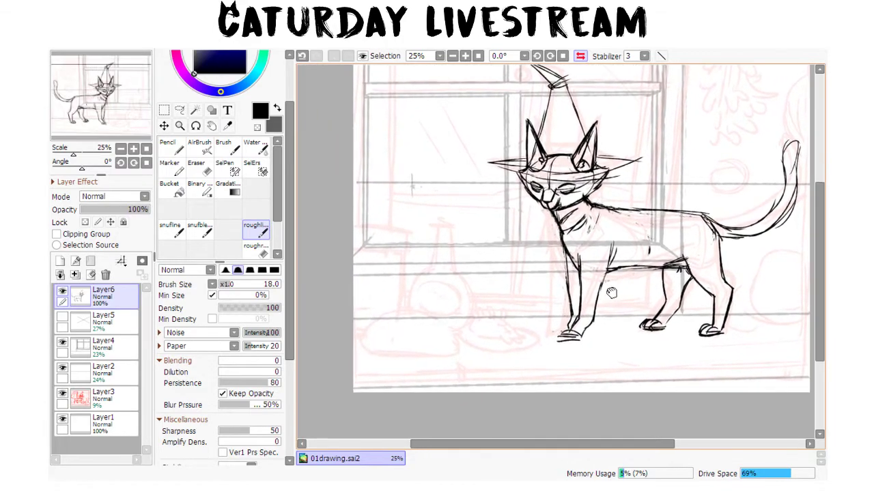
click(108, 210)
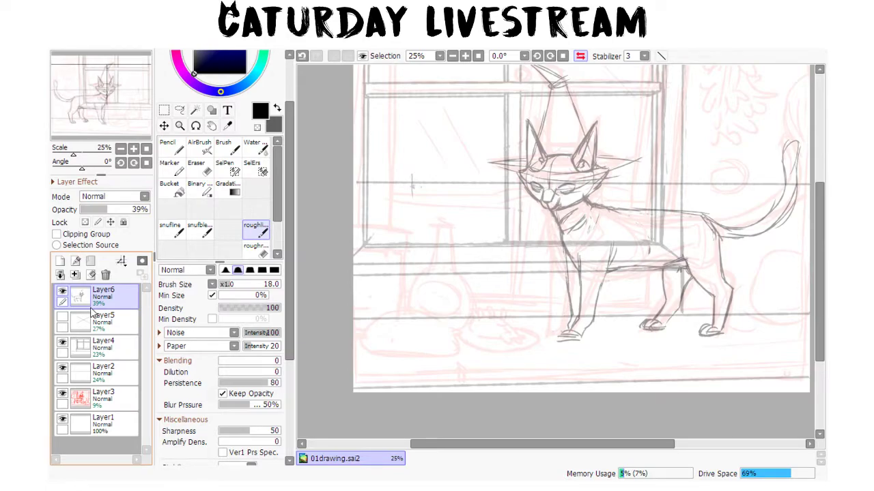
drag(716, 291, 709, 274)
click(60, 261)
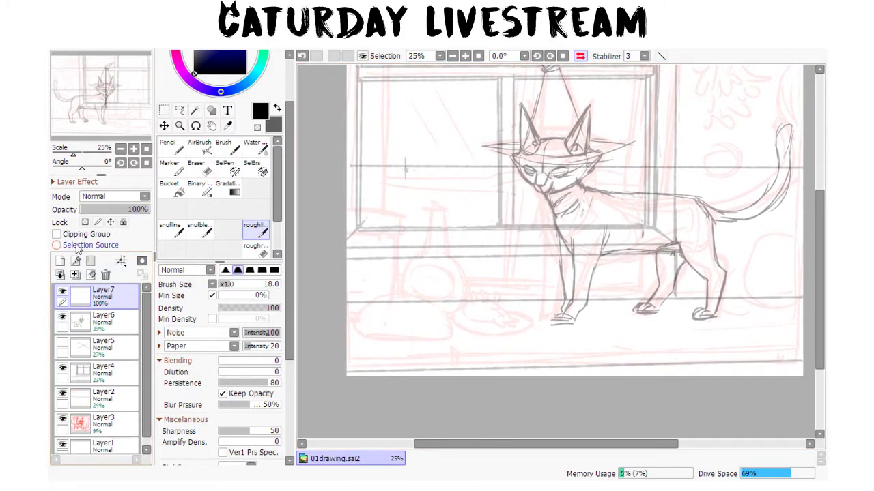
drag(656, 310, 658, 332)
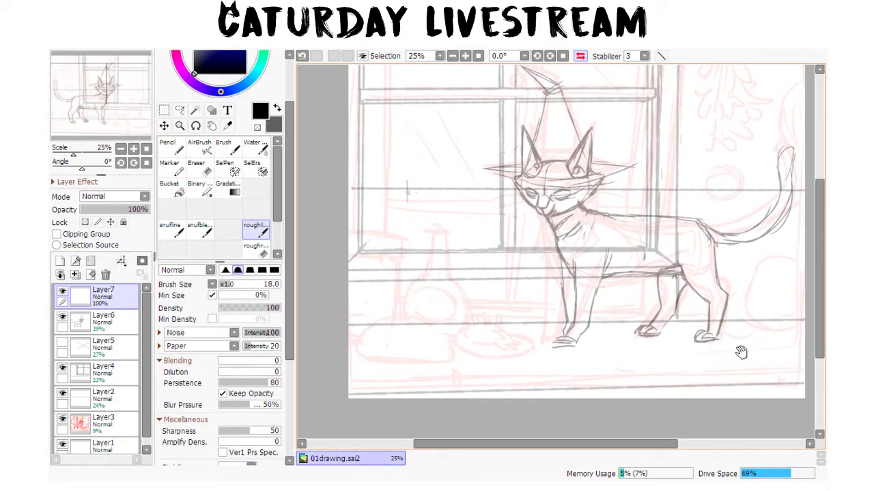
drag(725, 372, 669, 368)
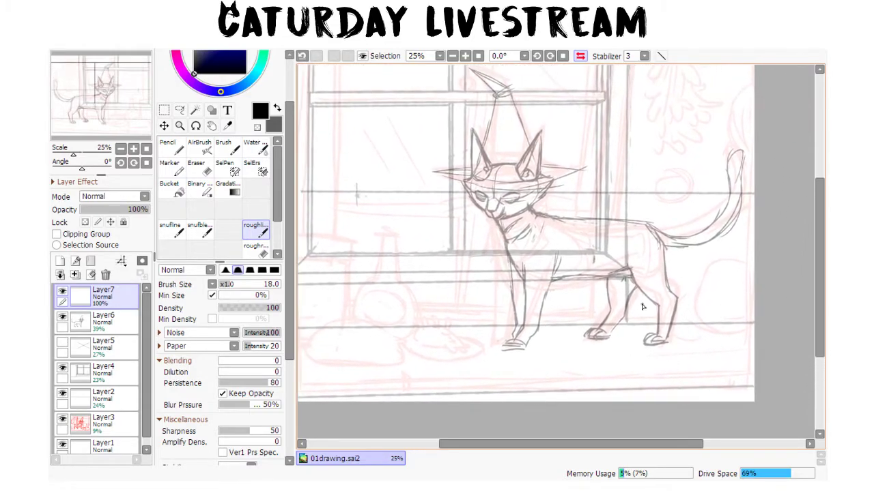
drag(411, 335, 649, 303)
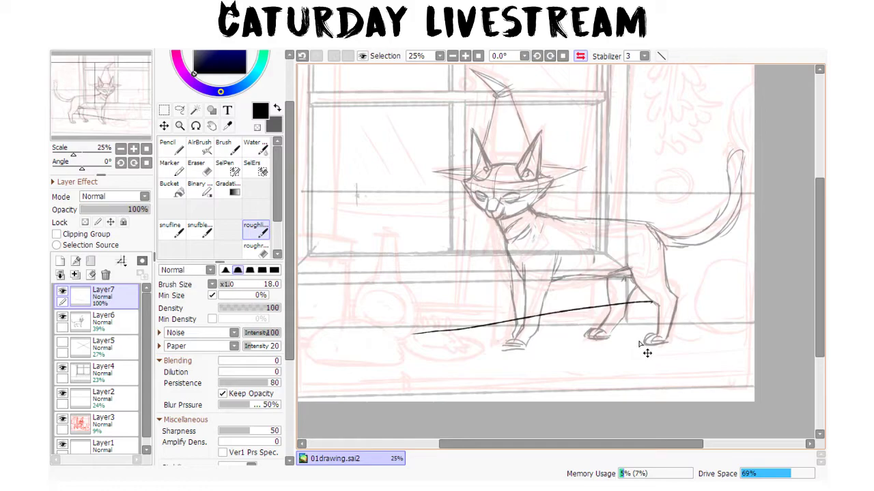
key(ctrl+z)
mouse_move(588, 378)
mouse_down()
mouse_move(657, 320)
mouse_move(583, 374)
mouse_up()
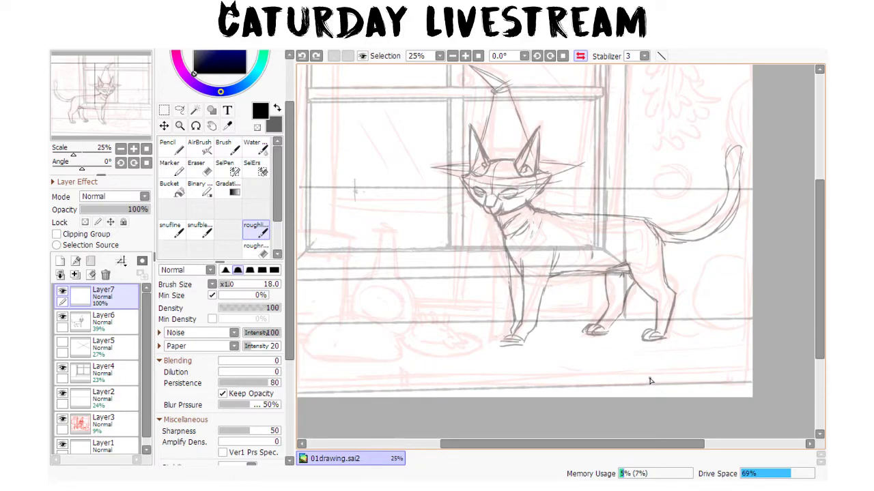
- Try a smaller tilted witch hat and a rounded face outline on Layer7, and delete that layer
mouse_move(441, 178)
mouse_down()
mouse_move(526, 156)
mouse_move(513, 157)
mouse_up()
mouse_move(457, 119)
mouse_down()
mouse_move(457, 168)
mouse_move(453, 109)
mouse_up()
mouse_move(450, 93)
mouse_down()
mouse_move(499, 152)
mouse_move(486, 143)
mouse_up()
mouse_move(457, 170)
mouse_down()
mouse_move(508, 148)
mouse_move(442, 176)
mouse_up()
drag(504, 150, 528, 156)
mouse_move(467, 179)
mouse_down()
mouse_move(487, 222)
mouse_move(514, 212)
mouse_up()
mouse_move(538, 175)
mouse_down()
mouse_move(527, 208)
mouse_move(495, 227)
mouse_move(526, 219)
mouse_up()
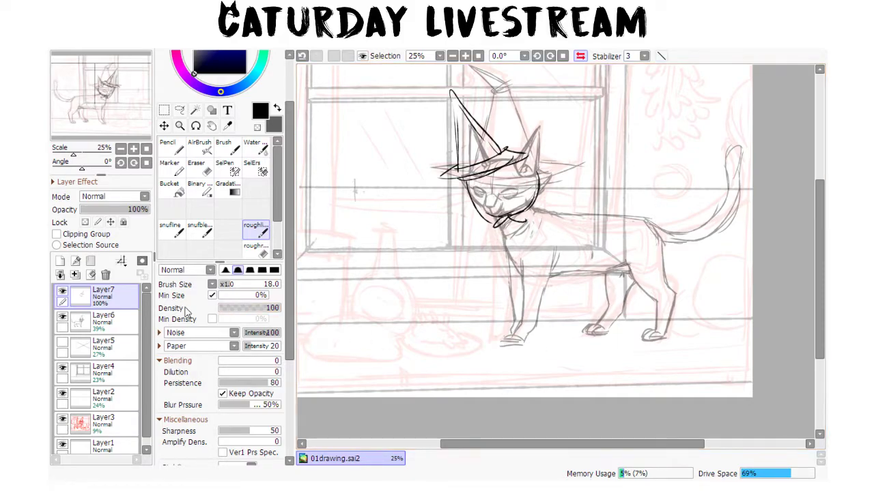
click(106, 275)
- Add a new layer above the cat sketch and return the canvas to its unmirrored view near the plate
click(60, 261)
drag(531, 329, 642, 302)
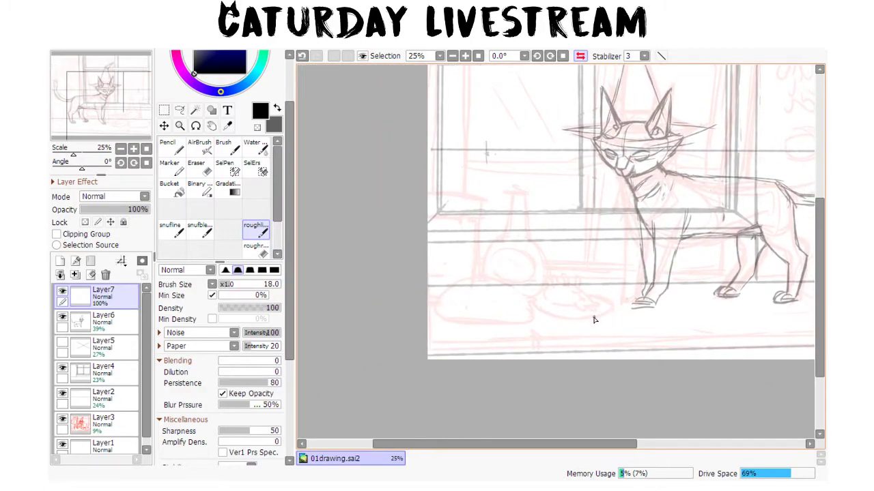
key(h)
scroll(643, 360, up, 2)
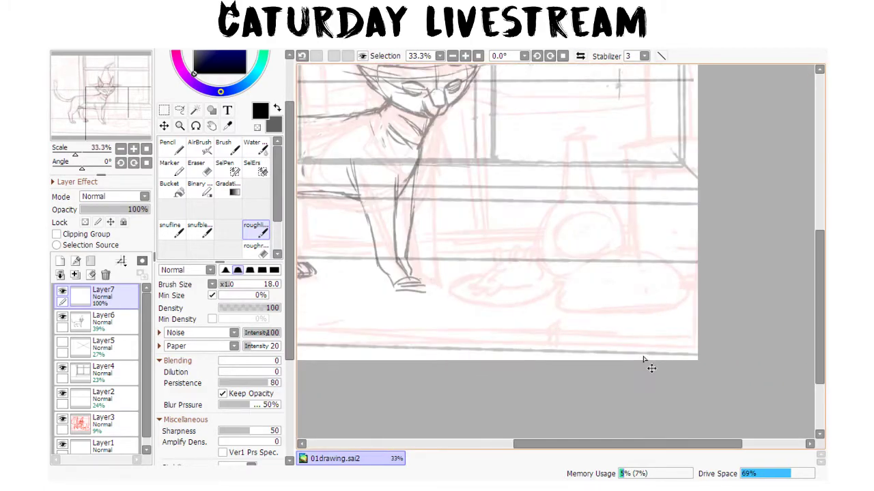
drag(492, 318, 559, 277)
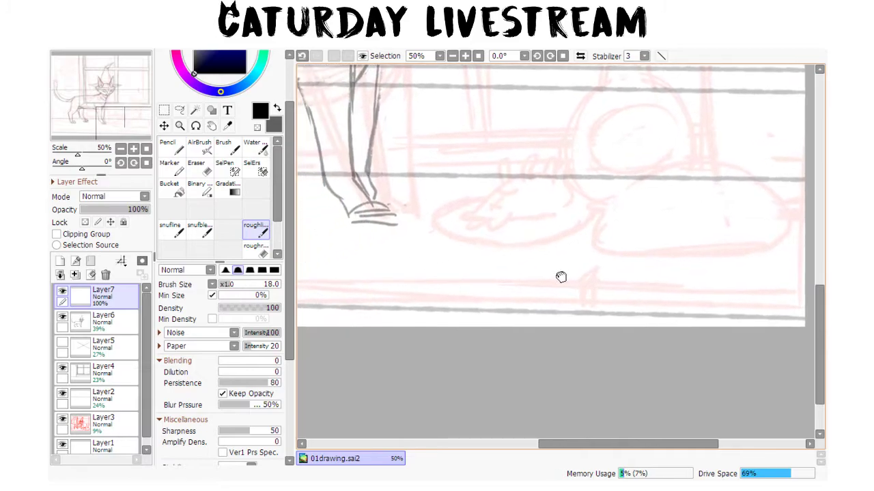
- Sketch the dead mouse's pointed head with an X eye, hanging tongue and ears over the faint plate
drag(468, 209, 482, 200)
drag(492, 194, 508, 186)
mouse_move(462, 214)
mouse_down()
mouse_move(482, 216)
mouse_move(499, 232)
mouse_move(504, 219)
mouse_move(464, 225)
mouse_move(563, 211)
mouse_up()
mouse_move(502, 186)
mouse_down()
mouse_move(519, 175)
mouse_move(525, 152)
mouse_move(530, 184)
mouse_move(503, 153)
mouse_move(509, 179)
mouse_up()
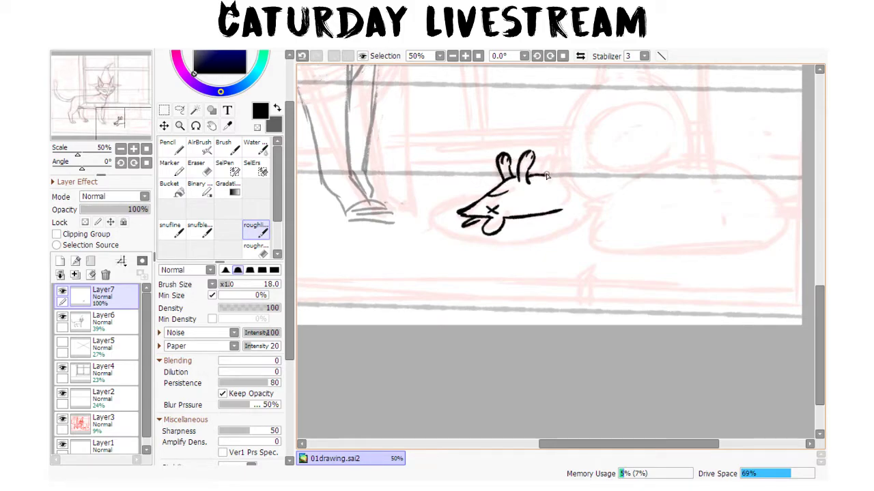
- Complete the mouse with a rounded rear, upright hind legs and a tail curling along the plate
drag(544, 176, 567, 156)
mouse_move(559, 213)
mouse_down()
mouse_move(570, 199)
mouse_move(589, 209)
mouse_move(553, 220)
mouse_up()
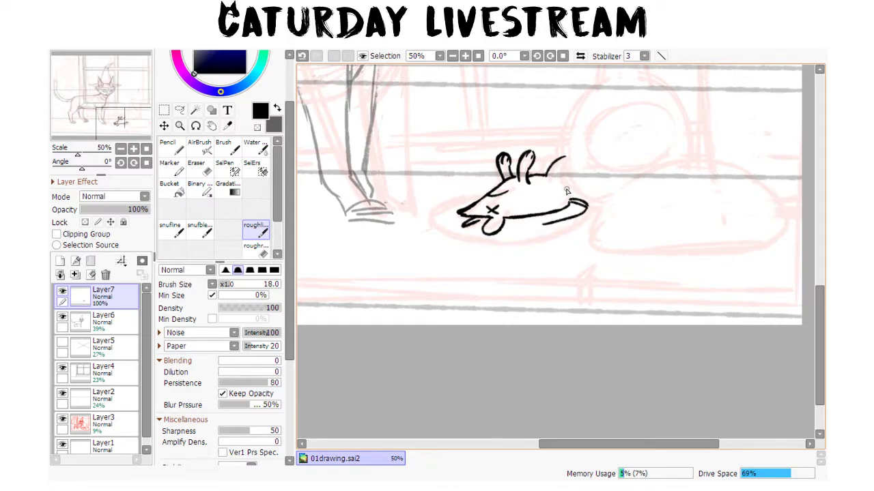
mouse_move(555, 185)
mouse_down()
mouse_move(564, 166)
mouse_move(553, 159)
mouse_up()
key(ctrl+z)
drag(538, 256, 581, 247)
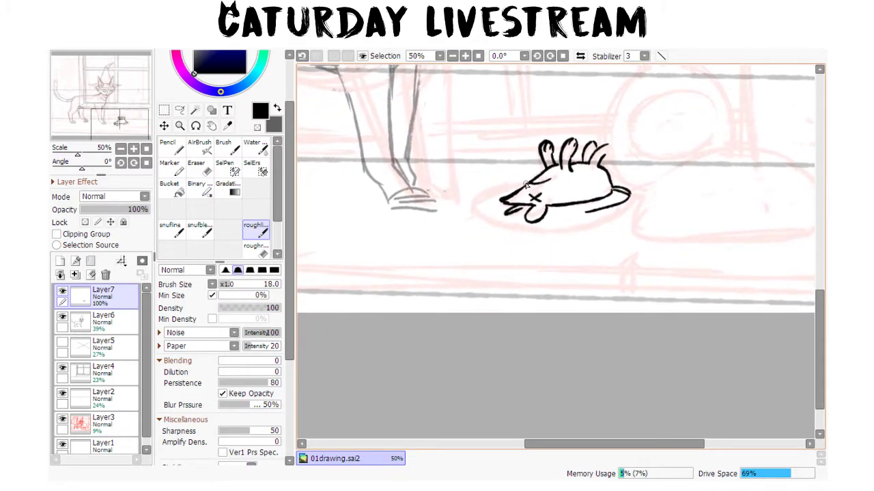
- Sketch a vertical centre line behind the mouse for a bottle, with a small cork at its upper end
drag(767, 220, 626, 267)
mouse_move(717, 283)
mouse_down()
mouse_move(719, 296)
mouse_move(725, 287)
mouse_up()
drag(644, 282, 640, 339)
drag(621, 301, 628, 317)
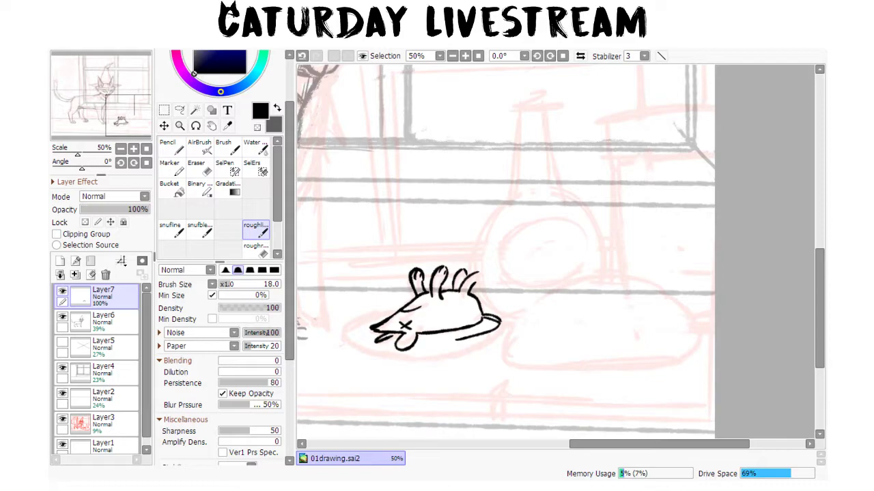
drag(625, 265, 660, 286)
drag(737, 324, 758, 339)
drag(607, 344, 739, 345)
mouse_move(804, 120)
mouse_down()
mouse_move(788, 293)
mouse_move(802, 326)
mouse_move(790, 346)
mouse_move(543, 394)
mouse_up()
mouse_move(551, 163)
mouse_down()
mouse_move(552, 153)
mouse_move(581, 153)
mouse_move(587, 164)
mouse_move(550, 166)
mouse_up()
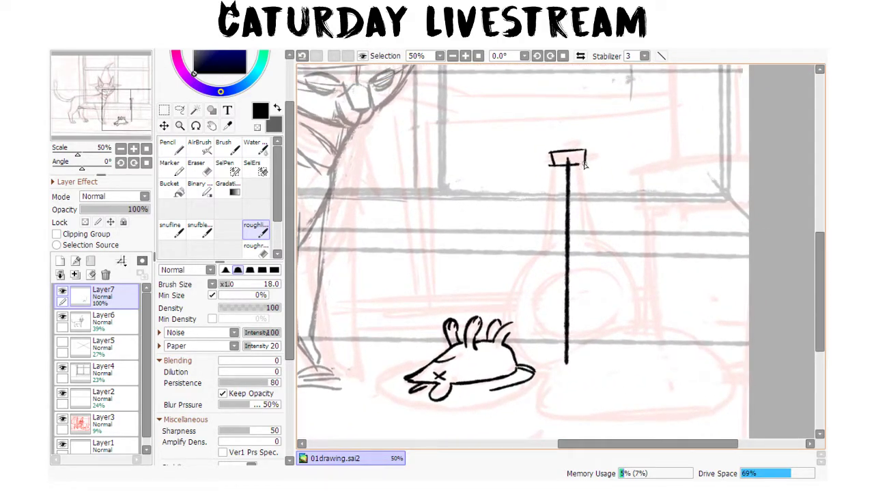
drag(635, 154, 637, 185)
- Try flared sides for the bottle's neck with a curved base line, and undo those strokes
mouse_move(558, 182)
mouse_down()
mouse_move(593, 180)
mouse_move(591, 193)
mouse_move(566, 185)
mouse_move(574, 180)
mouse_move(581, 192)
mouse_move(560, 240)
mouse_move(559, 267)
mouse_move(600, 276)
mouse_up()
key(e)
key(n)
drag(588, 196, 603, 277)
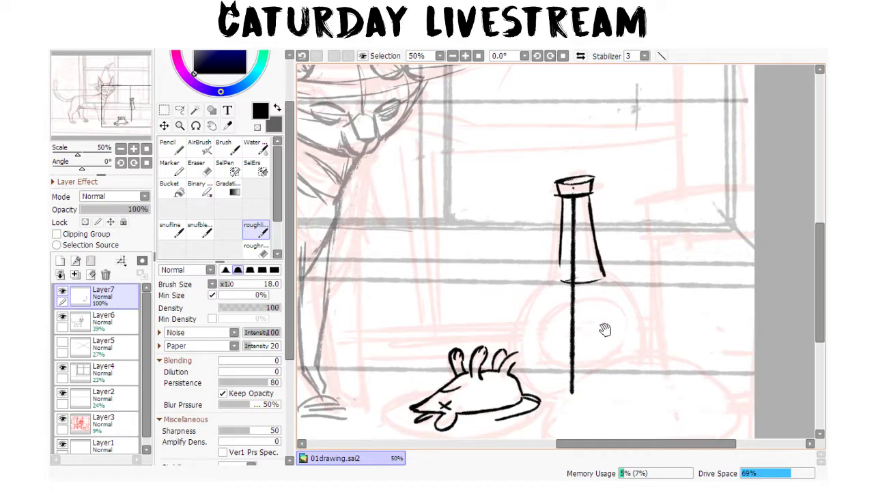
drag(605, 328, 599, 297)
key(ctrl+z)
key(ctrl+z)
key(ctrl+z)
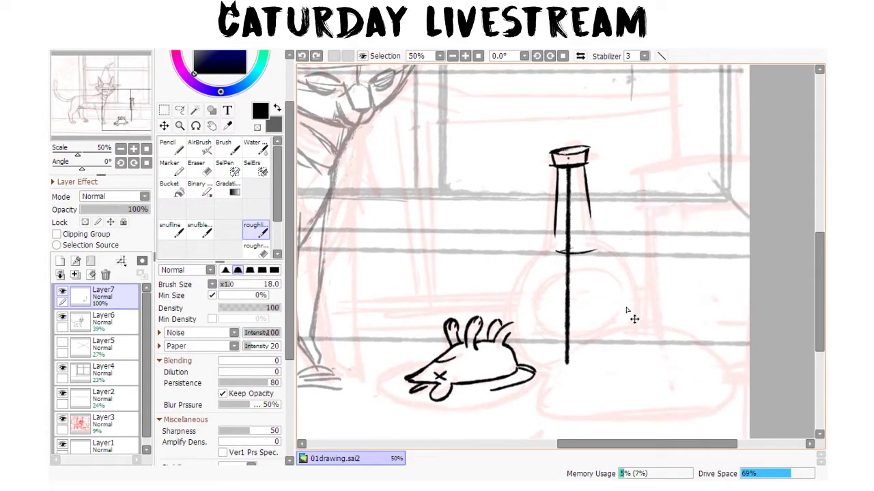
key(ctrl+z)
key(ctrl+z)
key(ctrl+z)
- Sketch the bottle's tapered neck and rounded body around the centre line, with its lower edge tucked behind the mouse
drag(558, 167, 550, 251)
drag(581, 172, 591, 240)
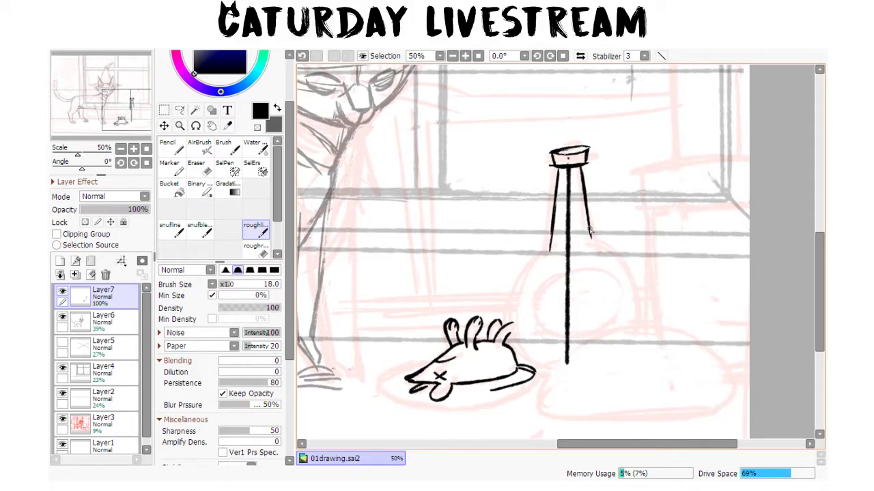
key(ctrl+z)
key(ctrl+z)
mouse_move(677, 351)
mouse_down()
mouse_move(600, 336)
mouse_move(482, 330)
mouse_up()
mouse_move(390, 150)
mouse_down()
mouse_move(395, 219)
mouse_move(344, 244)
mouse_move(323, 267)
mouse_move(329, 340)
mouse_move(322, 321)
mouse_move(322, 312)
mouse_move(329, 339)
mouse_move(322, 310)
mouse_move(329, 334)
mouse_up()
drag(364, 383, 460, 367)
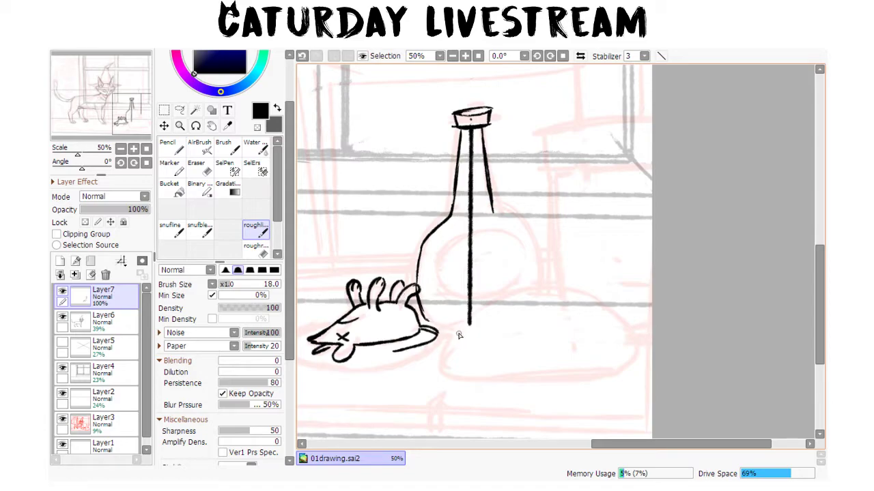
drag(440, 330, 467, 326)
mouse_move(494, 215)
mouse_down()
mouse_move(517, 246)
mouse_move(526, 294)
mouse_up()
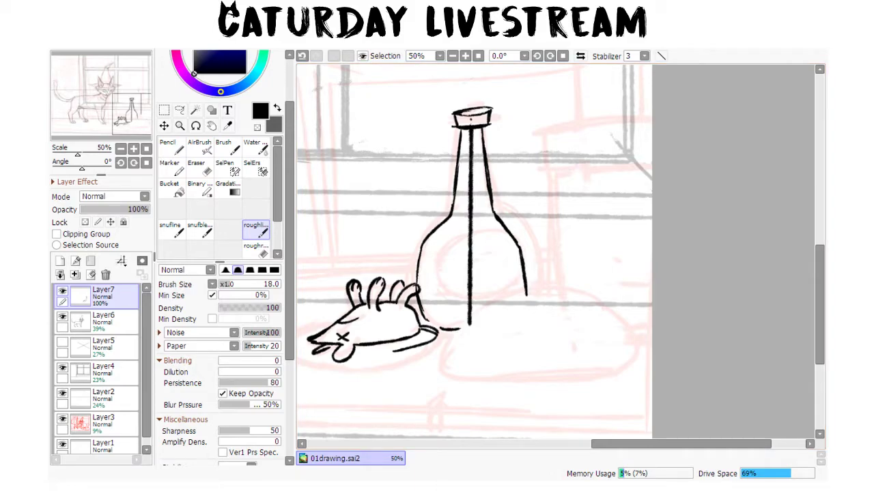
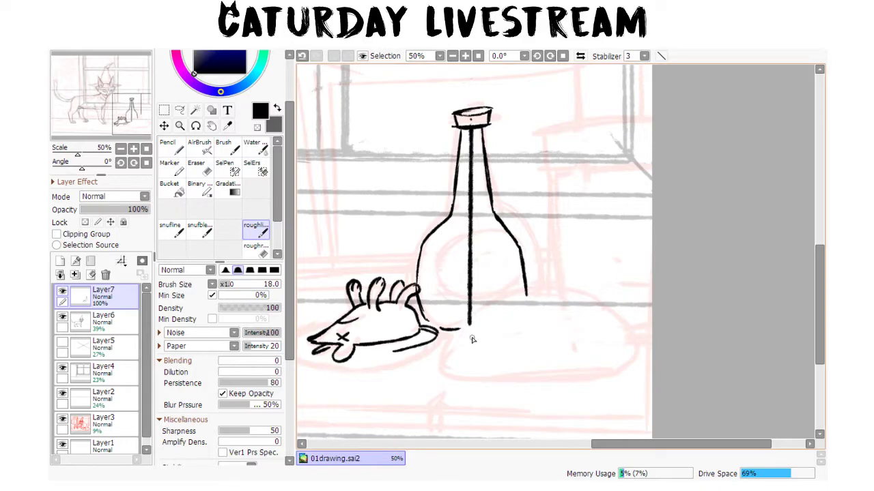
- Sketch the near side and jagged back rim of a crumpled bowl in front of the bottle, holding a lit round candle
mouse_move(467, 380)
mouse_down()
mouse_move(452, 350)
mouse_move(465, 324)
mouse_move(475, 336)
mouse_move(497, 327)
mouse_move(490, 308)
mouse_move(505, 311)
mouse_up()
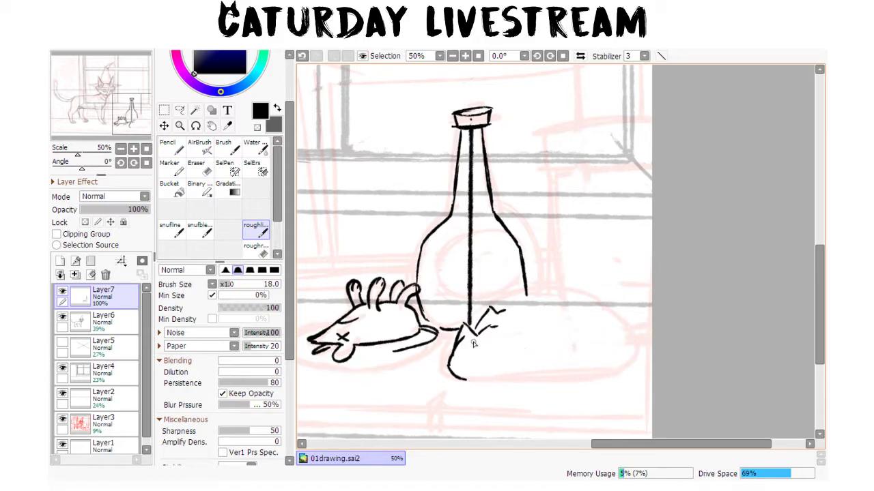
mouse_move(477, 335)
mouse_down()
mouse_move(467, 380)
mouse_move(461, 344)
mouse_move(454, 357)
mouse_move(454, 347)
mouse_move(457, 381)
mouse_up()
key(e)
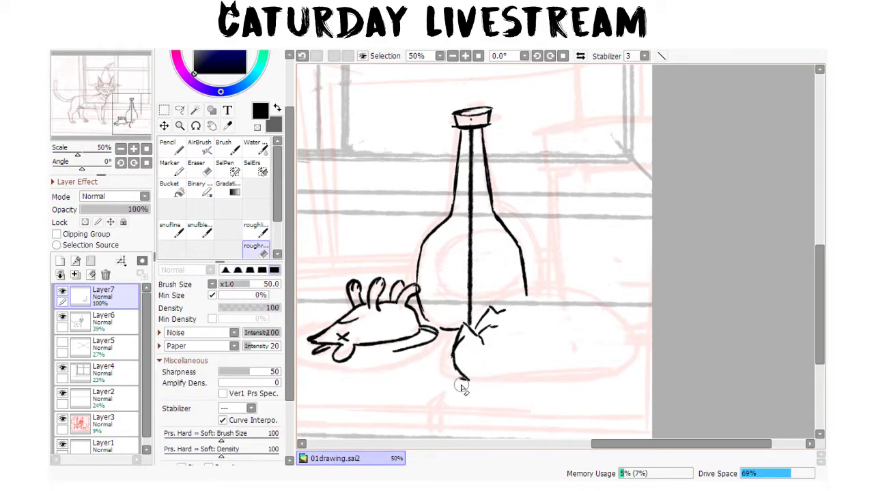
key(b)
drag(517, 316, 572, 314)
mouse_move(534, 309)
mouse_down()
mouse_move(567, 309)
mouse_move(539, 302)
mouse_move(544, 272)
mouse_move(552, 286)
mouse_move(516, 320)
mouse_move(580, 312)
mouse_up()
mouse_move(506, 313)
mouse_down()
mouse_move(528, 279)
mouse_move(570, 280)
mouse_move(587, 297)
mouse_move(617, 299)
mouse_move(626, 346)
mouse_up()
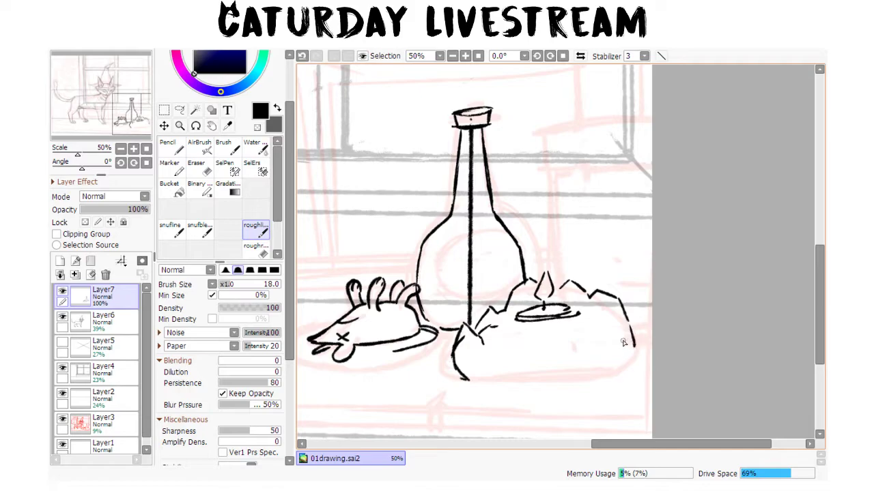
- Complete the candle bowl with a jagged front rim, an angular base and crease lines down its front
mouse_move(562, 339)
mouse_down()
mouse_move(585, 334)
mouse_move(605, 312)
mouse_move(622, 312)
mouse_move(592, 312)
mouse_up()
mouse_move(496, 330)
mouse_down()
mouse_move(485, 344)
mouse_move(535, 339)
mouse_move(509, 383)
mouse_up()
mouse_move(490, 347)
mouse_down()
mouse_move(467, 385)
mouse_move(536, 398)
mouse_move(579, 395)
mouse_move(598, 384)
mouse_up()
mouse_move(602, 379)
mouse_down()
mouse_move(622, 369)
mouse_move(634, 348)
mouse_up()
drag(567, 351, 553, 378)
drag(558, 364, 551, 377)
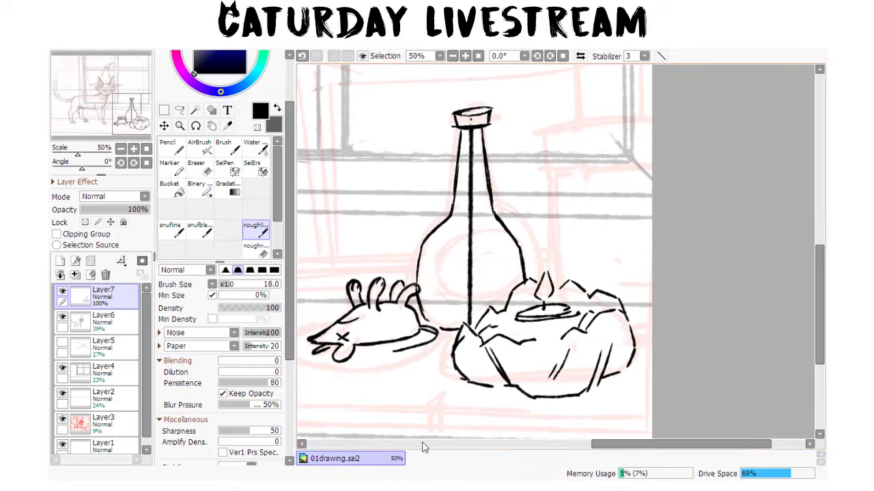
- Erase the vertical centre line running through the bottle
drag(719, 267, 713, 318)
drag(682, 375, 737, 255)
mouse_move(658, 353)
mouse_down()
mouse_move(685, 351)
mouse_move(654, 386)
mouse_move(712, 384)
mouse_move(733, 374)
mouse_up()
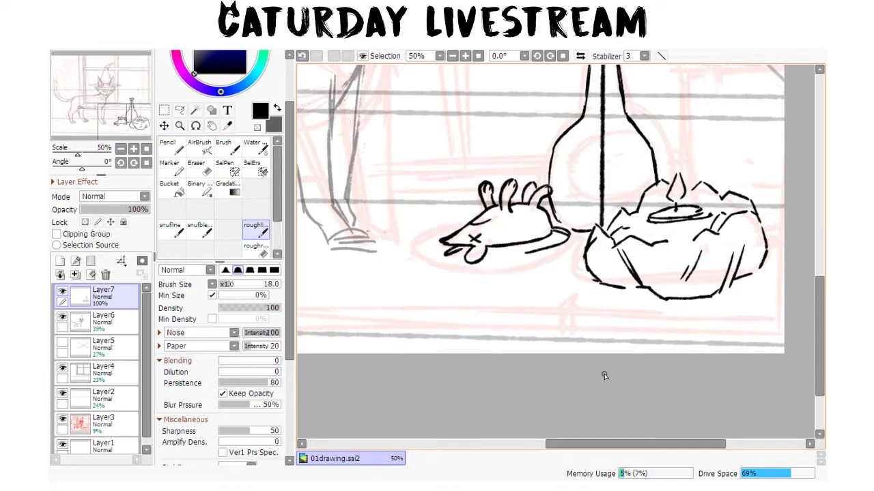
drag(722, 296, 682, 395)
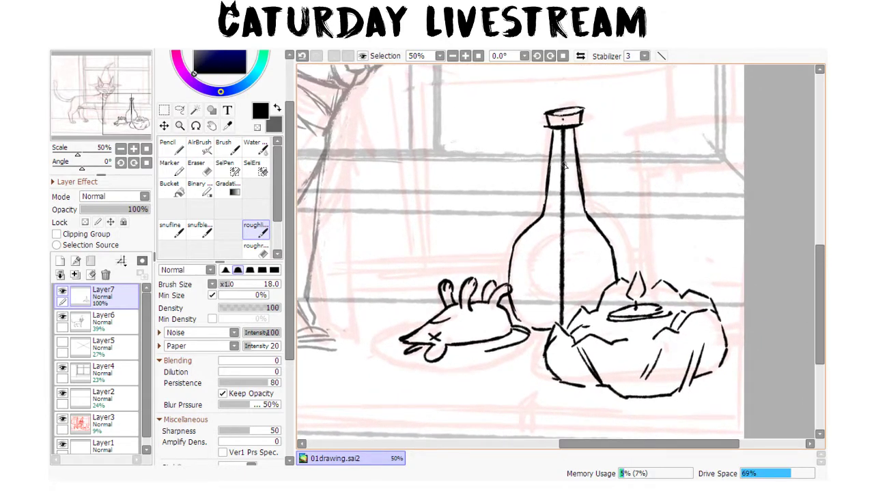
key(e)
mouse_move(565, 157)
mouse_down()
mouse_move(562, 135)
mouse_move(559, 321)
mouse_up()
- Outline a large rounded label on the bottle's body, and add a shoulder curve and a line inside the neck
key(e)
mouse_move(546, 250)
mouse_down()
mouse_move(526, 291)
mouse_move(537, 312)
mouse_move(565, 314)
mouse_move(581, 242)
mouse_move(597, 243)
mouse_move(613, 285)
mouse_up()
drag(544, 224, 572, 224)
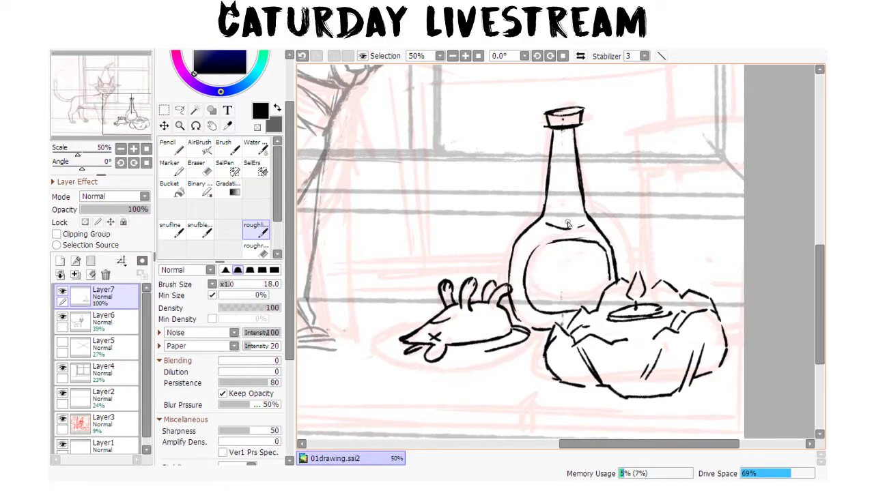
drag(572, 167, 570, 217)
- Refine the bottle's lip below the cork, and add an inner glass contour and a liquid line above the label
key(e)
drag(552, 136, 577, 127)
key(n)
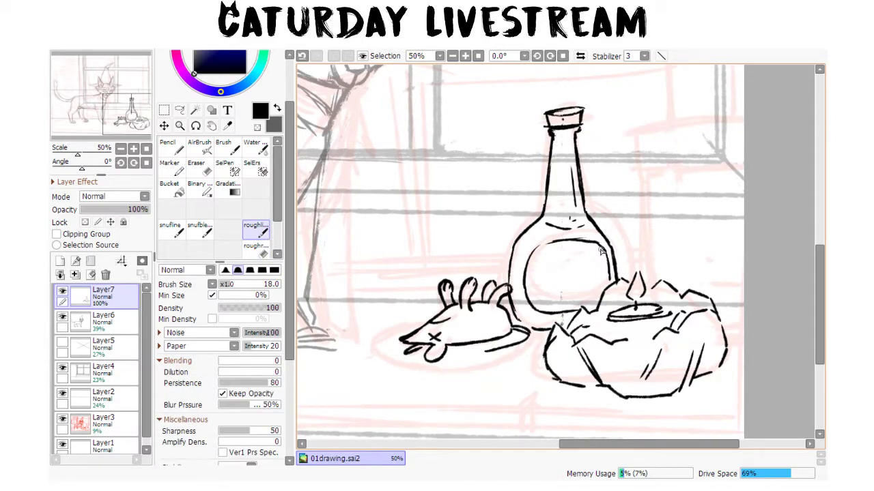
drag(516, 258, 527, 315)
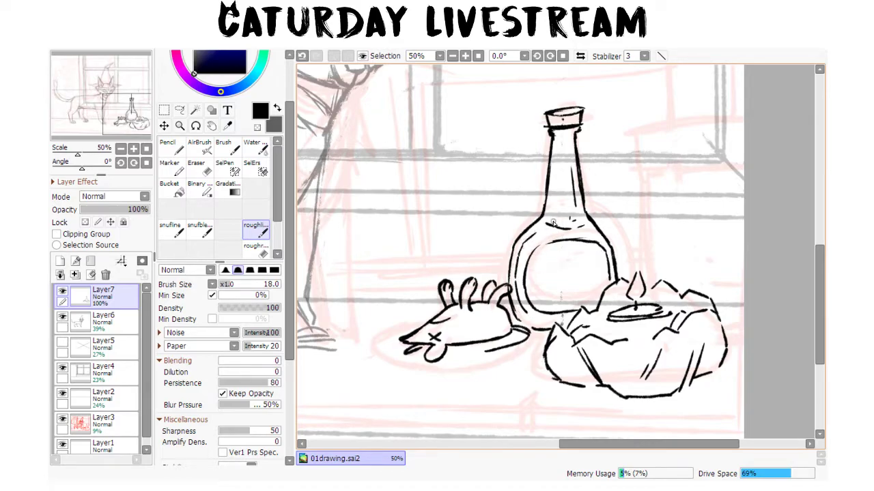
drag(538, 235, 596, 235)
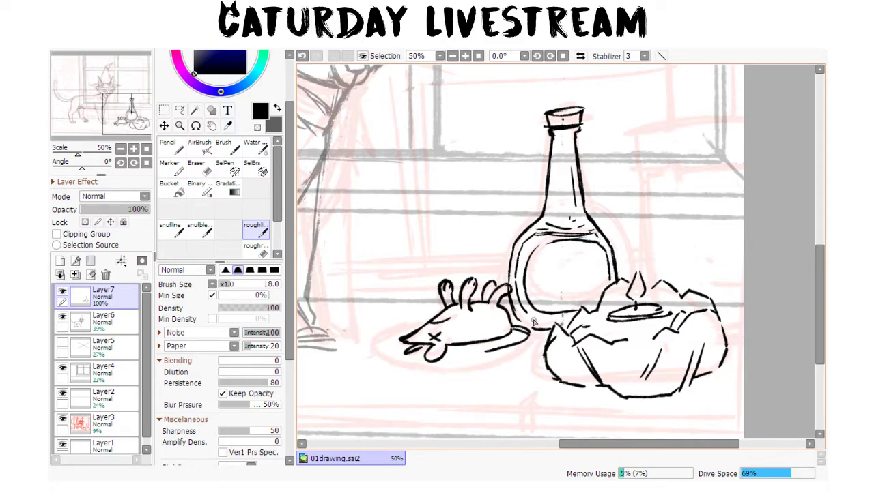
- Letter XXX across the bottle's label
drag(741, 329, 710, 382)
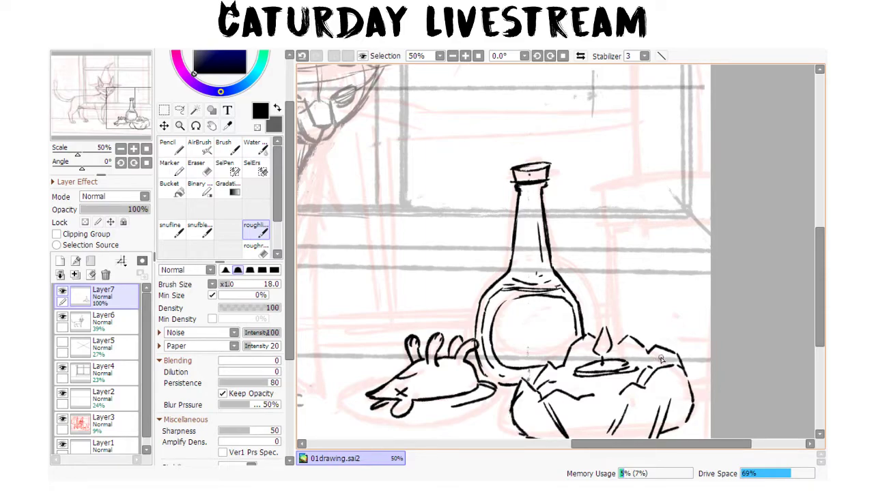
mouse_move(507, 325)
mouse_down()
mouse_move(516, 345)
mouse_move(507, 343)
mouse_move(521, 323)
mouse_move(536, 325)
mouse_move(531, 351)
mouse_up()
mouse_move(550, 318)
mouse_down()
mouse_move(566, 346)
mouse_move(555, 350)
mouse_up()
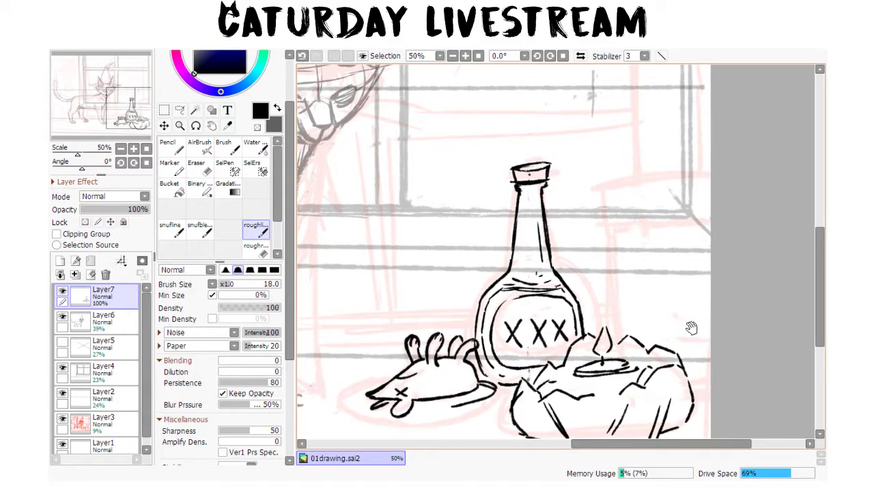
- Sketch a large jar cropped by the canvas edge behind the candle bowl, with an elliptical banded rim and one straight side
drag(701, 327, 680, 392)
mouse_move(658, 355)
mouse_down()
mouse_move(667, 401)
mouse_move(653, 321)
mouse_move(651, 335)
mouse_up()
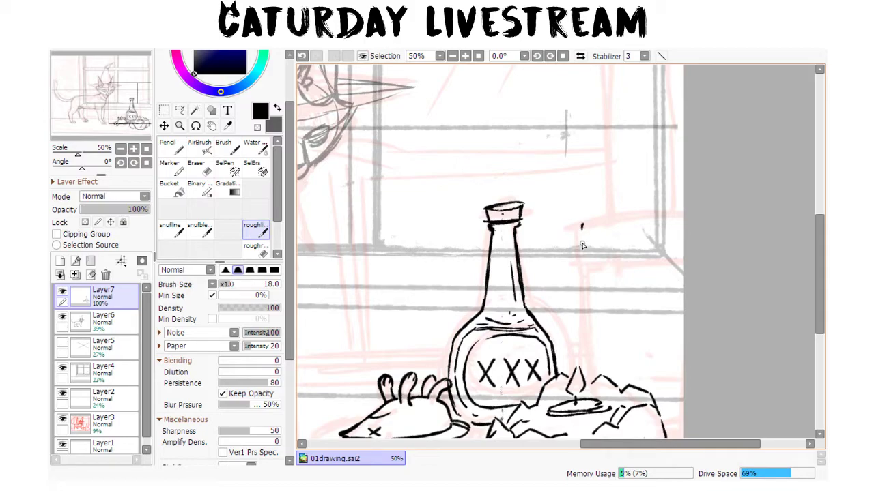
drag(584, 243, 585, 266)
drag(582, 224, 692, 218)
mouse_move(584, 225)
mouse_down()
mouse_move(681, 230)
mouse_move(583, 222)
mouse_move(684, 213)
mouse_up()
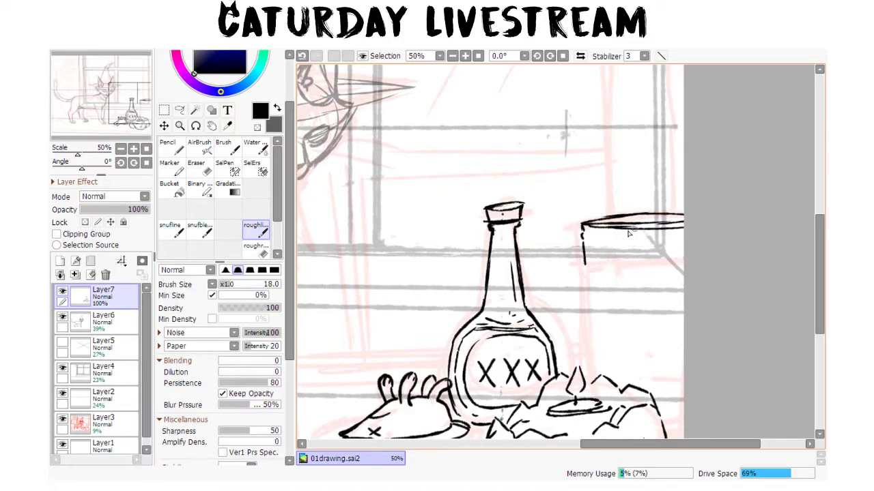
mouse_move(584, 233)
mouse_down()
mouse_move(648, 245)
mouse_move(587, 243)
mouse_move(696, 245)
mouse_up()
drag(597, 254, 663, 253)
mouse_move(583, 240)
mouse_down()
mouse_move(583, 359)
mouse_move(582, 320)
mouse_move(584, 355)
mouse_move(682, 354)
mouse_move(732, 314)
mouse_move(776, 336)
mouse_move(820, 334)
mouse_move(713, 348)
mouse_move(672, 342)
mouse_up()
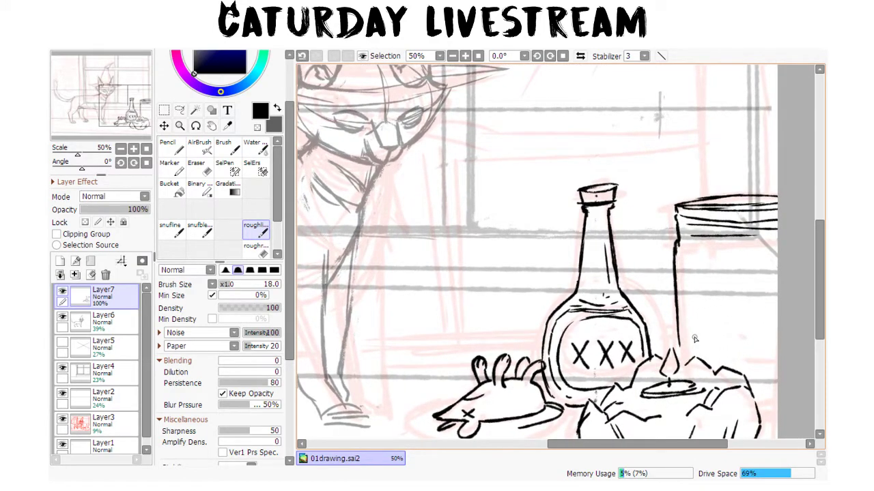
- Erase the lower part of the jar's side and redraw it down to the candle flame
key(e)
mouse_move(676, 301)
mouse_down()
mouse_move(677, 280)
mouse_move(679, 342)
mouse_up()
key(b)
drag(677, 276, 678, 344)
- Sketch a tall curved leaf with a central vein rising from the jar's opening beside the canvas edge
drag(770, 330, 621, 346)
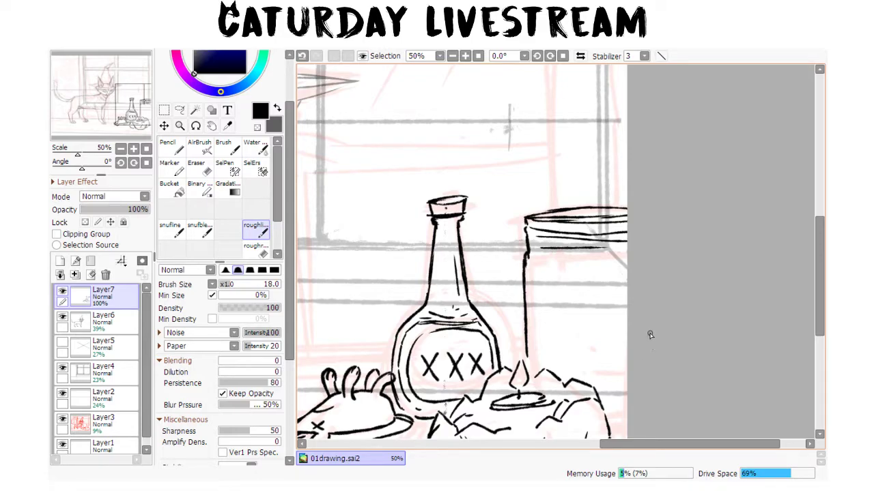
drag(400, 331, 629, 355)
drag(744, 373, 551, 292)
drag(645, 364, 729, 335)
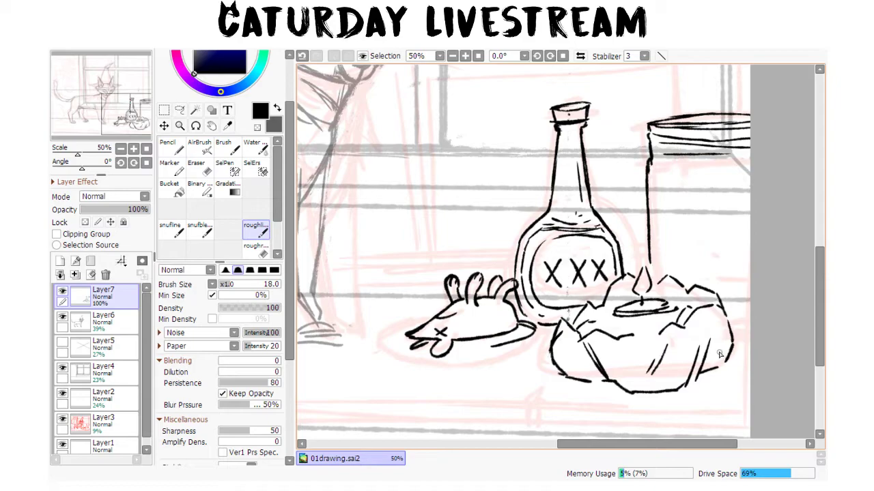
drag(720, 323, 648, 376)
drag(710, 226, 630, 412)
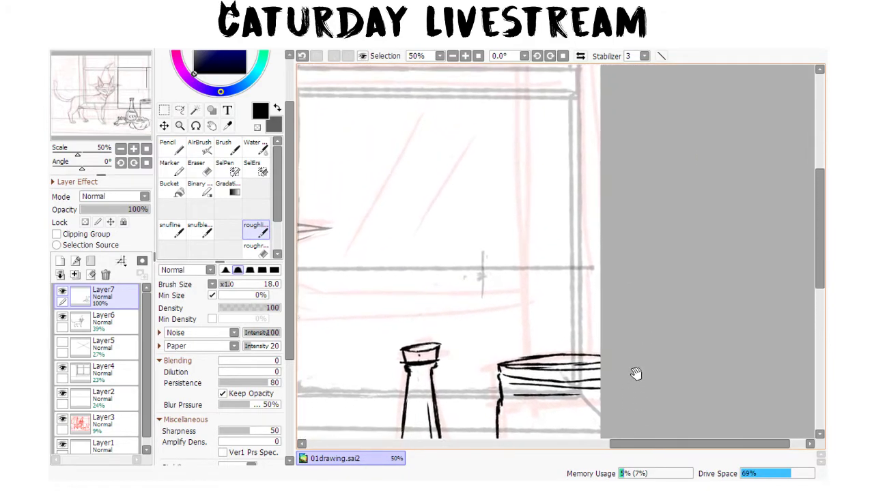
drag(633, 371, 651, 341)
mouse_move(618, 109)
mouse_down()
mouse_move(582, 128)
mouse_move(558, 270)
mouse_move(574, 292)
mouse_up()
drag(560, 257, 589, 334)
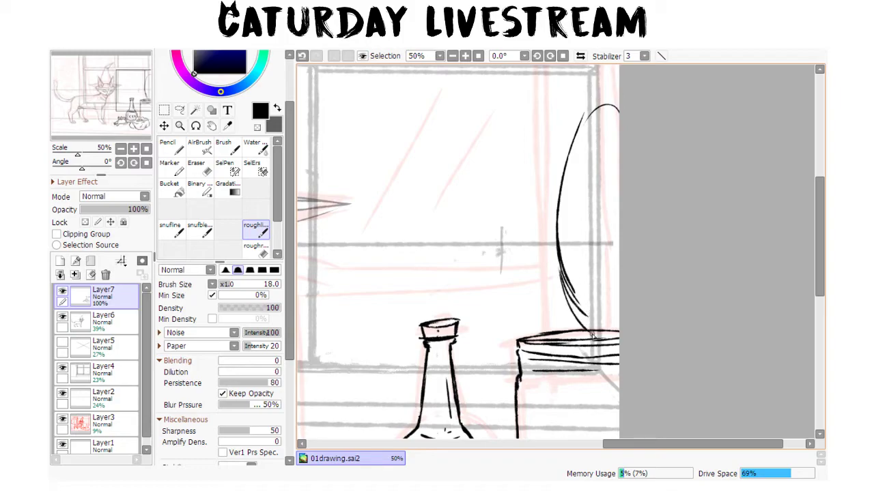
drag(605, 124, 587, 318)
drag(594, 298, 594, 338)
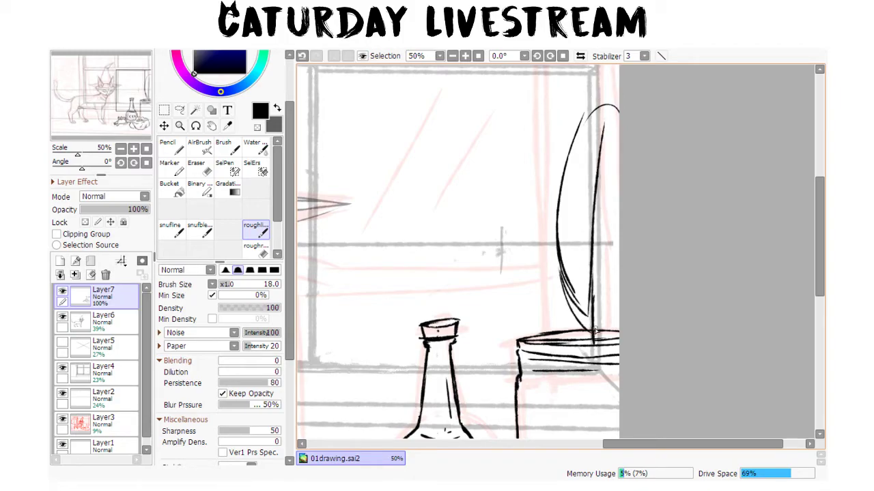
drag(596, 292, 595, 347)
- Add short blades at the jar's rim and long pointed leaves fanning out above the bottle
drag(535, 318, 543, 337)
mouse_move(598, 279)
mouse_down()
mouse_move(632, 300)
mouse_move(632, 247)
mouse_up()
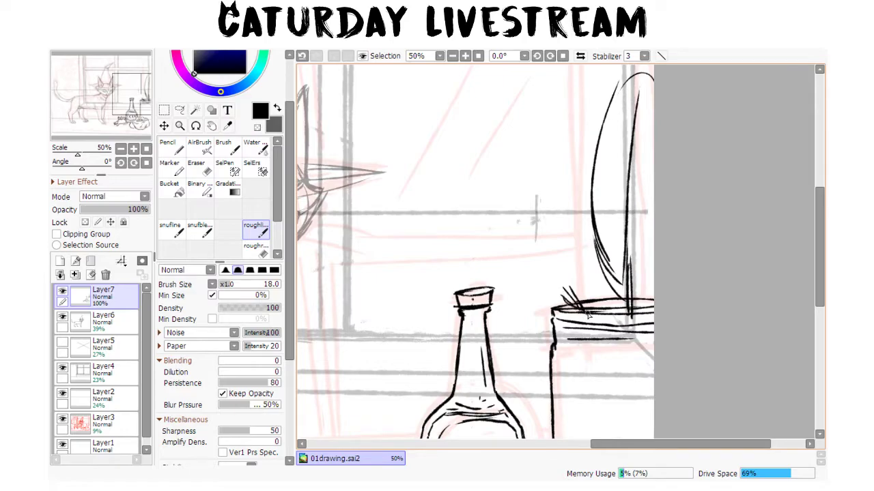
mouse_move(593, 311)
mouse_down()
mouse_move(555, 199)
mouse_move(505, 133)
mouse_up()
mouse_move(475, 107)
mouse_down()
mouse_move(501, 205)
mouse_move(564, 294)
mouse_up()
mouse_move(544, 172)
mouse_down()
mouse_move(529, 113)
mouse_move(583, 169)
mouse_move(608, 298)
mouse_up()
- Draw the plant's stems converging inside the jar with inner glass lines, and erase the ends overlapping the candle bowl
mouse_move(611, 334)
mouse_down()
mouse_move(616, 398)
mouse_move(623, 271)
mouse_up()
drag(595, 186, 581, 312)
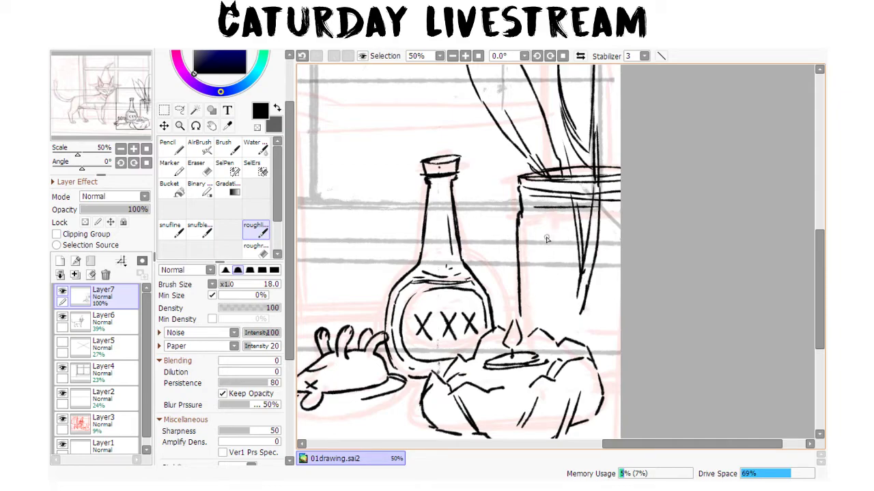
mouse_move(537, 194)
mouse_down()
mouse_move(532, 220)
mouse_move(545, 268)
mouse_move(550, 194)
mouse_move(578, 247)
mouse_up()
drag(546, 274, 575, 336)
drag(582, 247, 594, 333)
drag(551, 229, 583, 331)
key(e)
mouse_move(594, 290)
mouse_down()
mouse_move(579, 254)
mouse_move(562, 313)
mouse_move(545, 307)
mouse_move(567, 313)
mouse_move(573, 285)
mouse_move(587, 296)
mouse_move(591, 355)
mouse_up()
key(b)
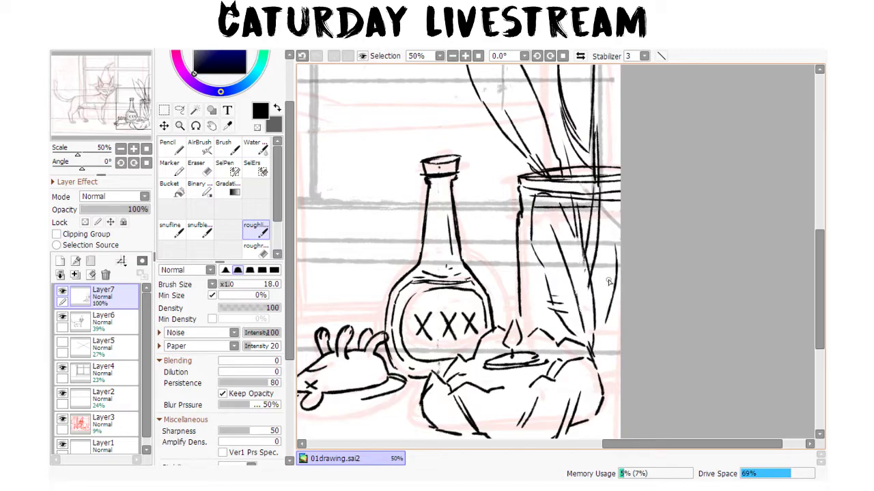
- Add smaller curved leaves above the jar's rim where the plant meets the canvas edge
scroll(640, 253, up, 3)
mouse_move(535, 158)
mouse_down()
mouse_move(544, 87)
mouse_move(564, 95)
mouse_up()
mouse_move(616, 265)
mouse_down()
mouse_move(608, 298)
mouse_move(596, 280)
mouse_up()
drag(615, 234, 594, 260)
drag(612, 214, 598, 224)
drag(615, 422, 606, 401)
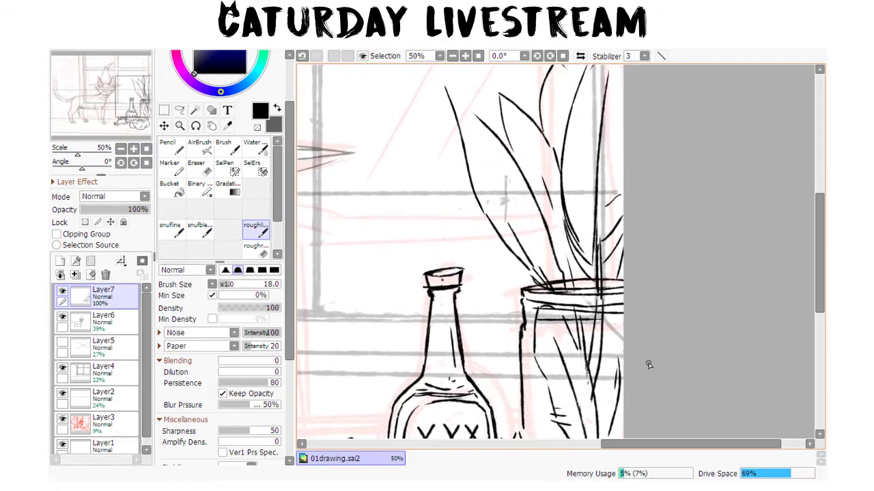
- Draw the cat's narrowed eyes with heavy upper lids and dark pupils in black over the grey face sketch
scroll(654, 376, down, 2)
drag(642, 374, 678, 266)
drag(671, 325, 685, 313)
drag(674, 367, 703, 347)
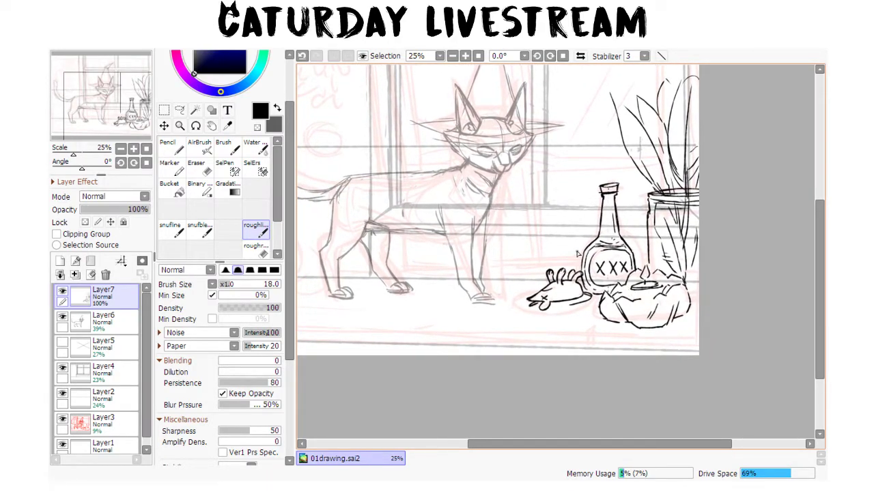
scroll(549, 253, up, 2)
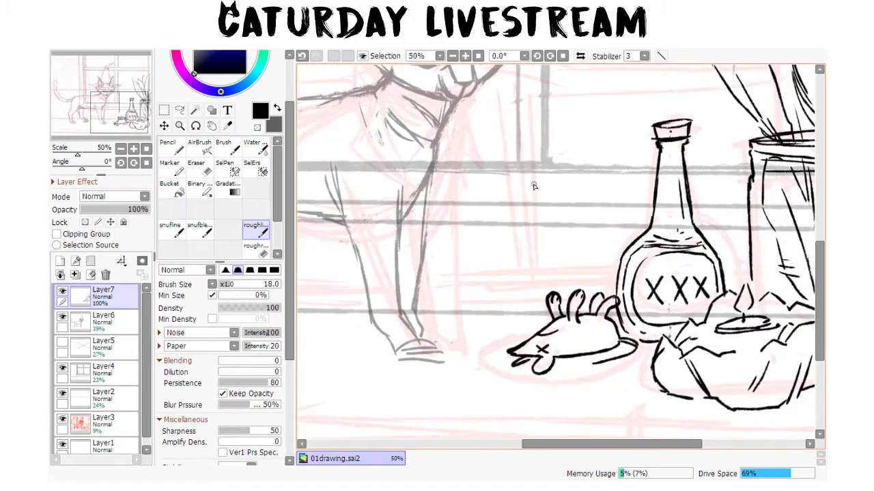
drag(507, 129, 566, 308)
drag(494, 239, 488, 244)
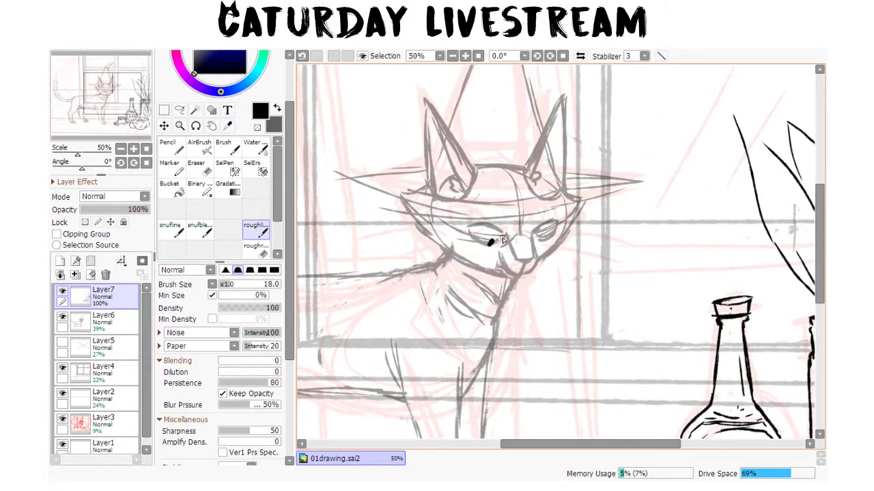
drag(543, 236, 542, 240)
mouse_move(468, 225)
mouse_down()
mouse_move(509, 235)
mouse_move(559, 214)
mouse_move(535, 233)
mouse_move(556, 224)
mouse_move(554, 234)
mouse_move(478, 244)
mouse_move(493, 245)
mouse_move(517, 223)
mouse_move(543, 227)
mouse_move(536, 240)
mouse_move(553, 226)
mouse_up()
scroll(653, 322, down, 3)
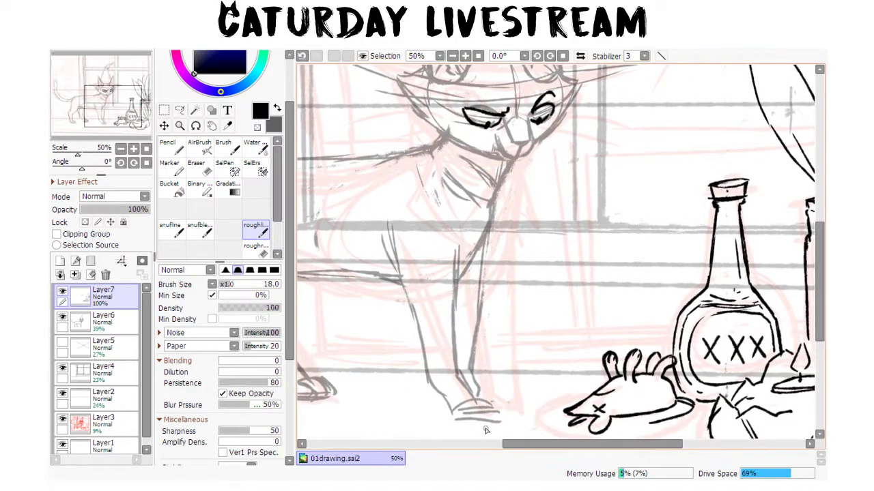
drag(477, 115, 511, 113)
- Add a second edge to the long outer leaf above the bottle to close its pointed shape
drag(657, 414, 655, 294)
drag(481, 339, 632, 344)
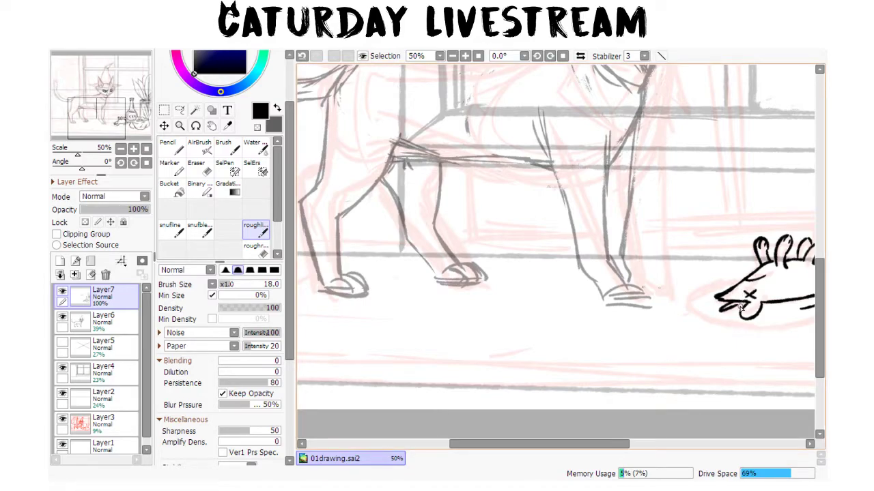
drag(766, 336, 607, 368)
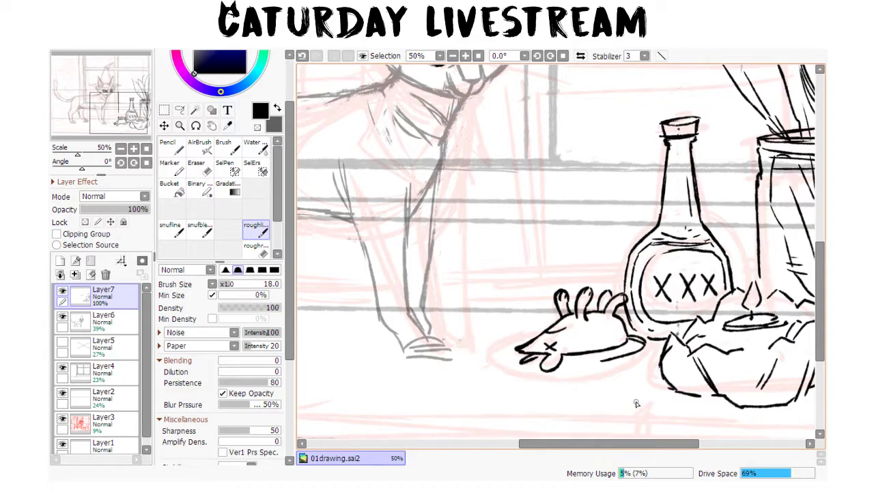
scroll(635, 402, down, 2)
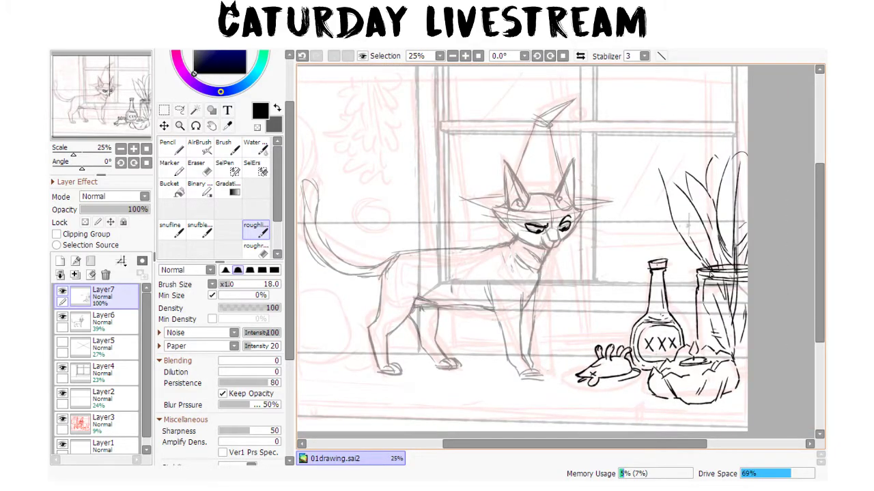
mouse_move(660, 172)
mouse_down()
mouse_move(676, 185)
mouse_move(700, 255)
mouse_up()
drag(583, 359, 707, 310)
drag(732, 340, 633, 365)
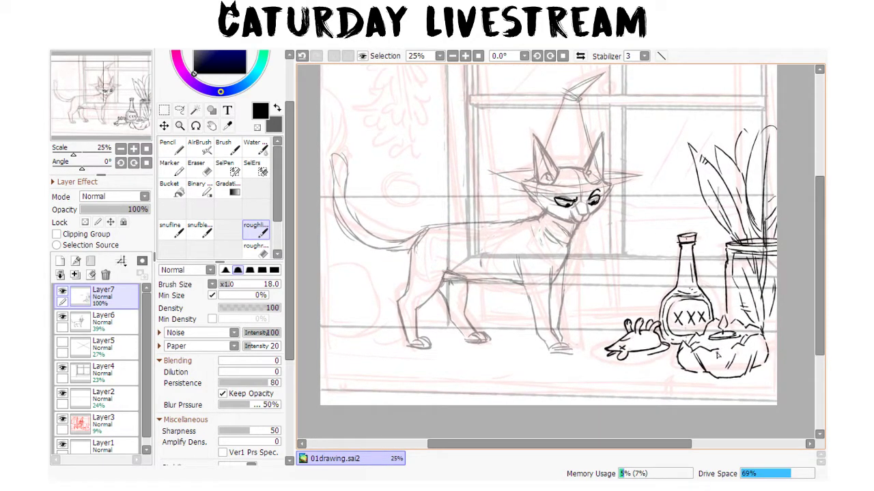
drag(643, 339, 685, 351)
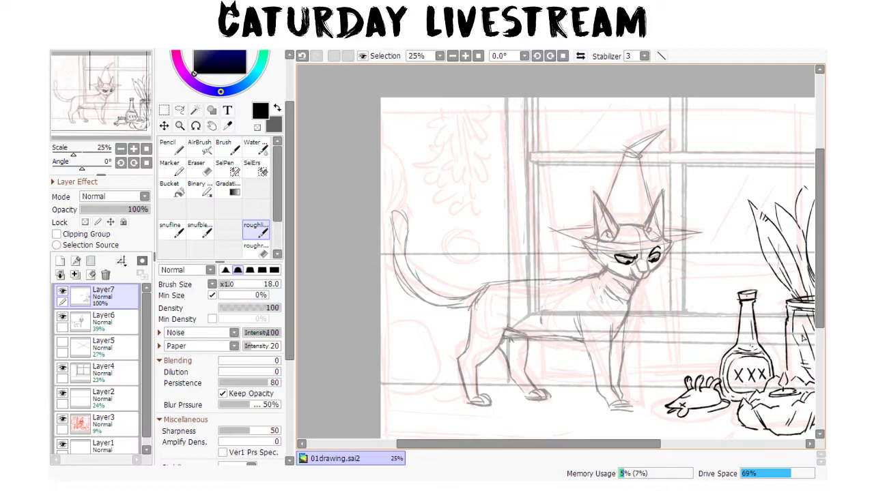
- Sketch a leafy herb bunch hanging by its stems from the canvas's upper edge, above the cat's tail
mouse_move(458, 98)
mouse_down()
mouse_move(458, 120)
mouse_move(445, 116)
mouse_move(442, 136)
mouse_up()
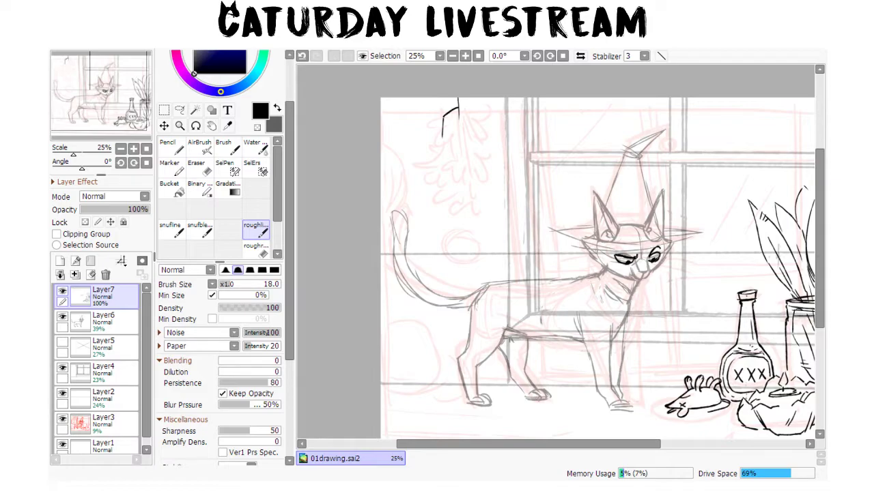
mouse_move(443, 131)
mouse_down()
mouse_move(454, 115)
mouse_move(451, 129)
mouse_move(471, 136)
mouse_move(447, 145)
mouse_move(452, 136)
mouse_move(452, 158)
mouse_move(440, 144)
mouse_move(428, 152)
mouse_move(448, 144)
mouse_move(430, 150)
mouse_move(443, 152)
mouse_move(436, 174)
mouse_move(451, 149)
mouse_move(428, 158)
mouse_move(437, 162)
mouse_up()
mouse_move(458, 103)
mouse_down()
mouse_move(455, 111)
mouse_move(483, 131)
mouse_move(461, 154)
mouse_move(475, 168)
mouse_move(463, 157)
mouse_move(471, 168)
mouse_move(468, 143)
mouse_move(456, 174)
mouse_move(461, 161)
mouse_move(452, 164)
mouse_move(463, 183)
mouse_move(485, 137)
mouse_move(476, 121)
mouse_move(478, 146)
mouse_move(432, 127)
mouse_move(455, 204)
mouse_move(437, 179)
mouse_move(445, 202)
mouse_move(459, 206)
mouse_move(453, 191)
mouse_move(471, 196)
mouse_move(467, 208)
mouse_move(472, 174)
mouse_move(472, 194)
mouse_move(488, 154)
mouse_move(471, 219)
mouse_move(487, 192)
mouse_move(458, 213)
mouse_move(434, 191)
mouse_up()
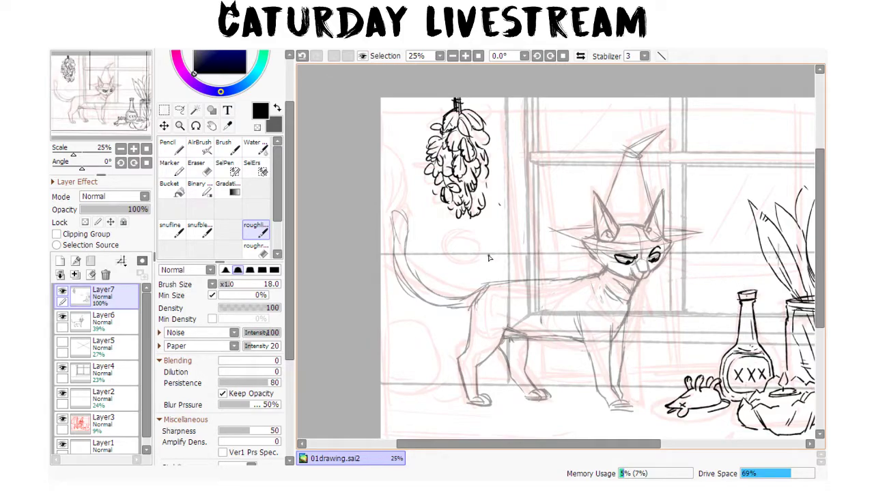
- Sketch a freehand circle on the wall below the hanging herbs, beside the cat's tail
drag(440, 322, 481, 335)
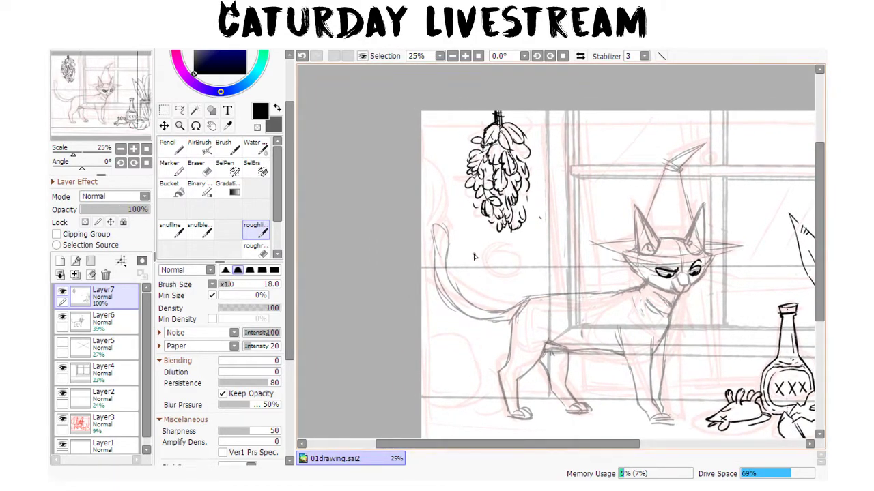
mouse_move(483, 246)
mouse_down()
mouse_move(468, 287)
mouse_move(512, 289)
mouse_up()
mouse_move(481, 244)
mouse_down()
mouse_move(517, 256)
mouse_move(521, 280)
mouse_move(517, 293)
mouse_move(520, 269)
mouse_move(469, 257)
mouse_move(473, 250)
mouse_move(481, 296)
mouse_move(520, 284)
mouse_move(483, 247)
mouse_move(516, 258)
mouse_move(469, 265)
mouse_move(496, 297)
mouse_move(515, 297)
mouse_move(507, 303)
mouse_move(523, 273)
mouse_up()
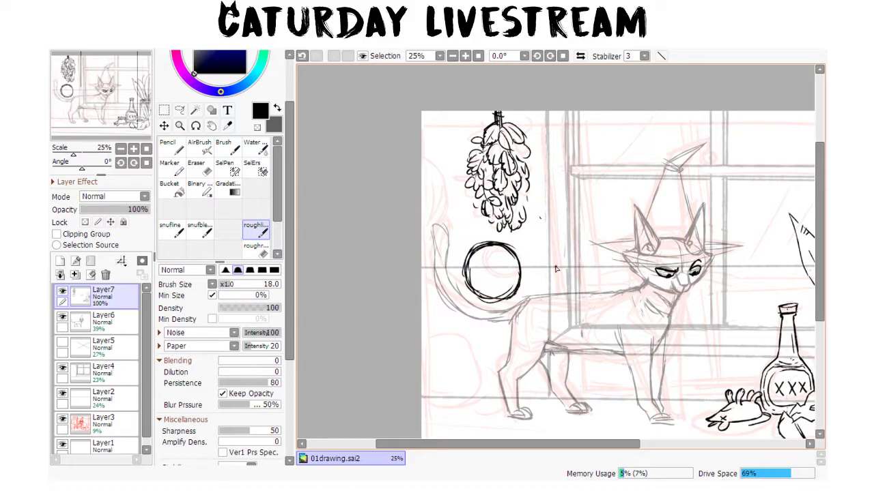
- Erase the stray lines inside the wall circle and thicken its outline into a solid black ring
scroll(522, 282, up, 3)
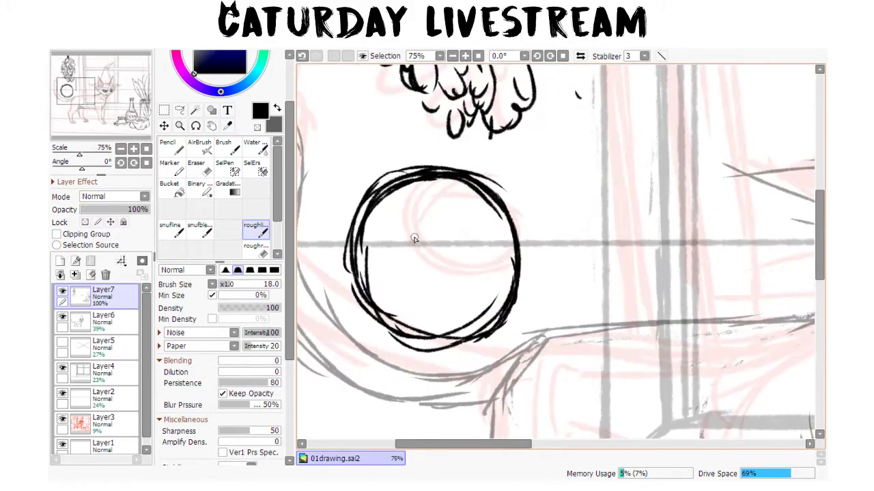
key(e)
mouse_move(386, 201)
mouse_down()
mouse_move(384, 269)
mouse_move(397, 309)
mouse_up()
drag(368, 261, 409, 326)
drag(486, 283, 450, 326)
key(b)
mouse_move(413, 172)
mouse_down()
mouse_move(380, 193)
mouse_move(365, 301)
mouse_up()
mouse_move(359, 226)
mouse_down()
mouse_move(377, 313)
mouse_move(367, 267)
mouse_move(411, 331)
mouse_up()
mouse_move(369, 301)
mouse_down()
mouse_move(414, 343)
mouse_move(471, 335)
mouse_move(520, 266)
mouse_move(498, 199)
mouse_move(478, 181)
mouse_up()
drag(516, 283, 481, 195)
mouse_move(512, 263)
mouse_down()
mouse_move(419, 179)
mouse_move(373, 193)
mouse_up()
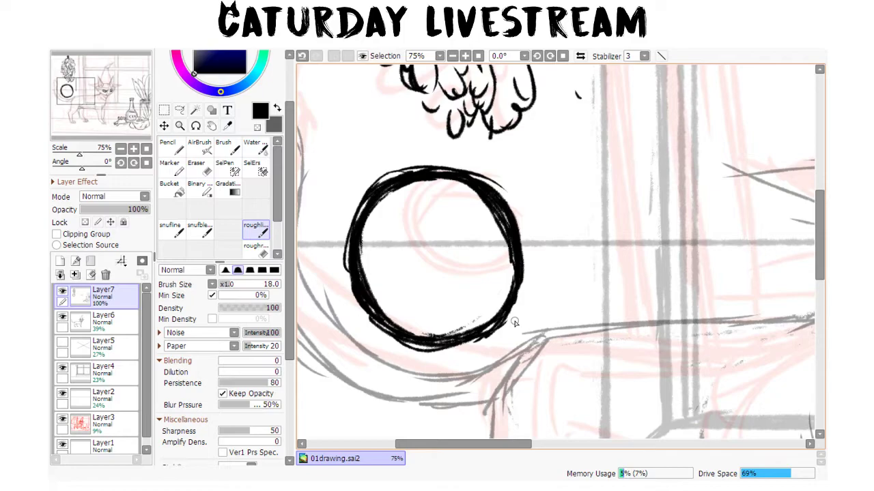
- Handwrite "tea pause!" inside the black ring
mouse_move(388, 211)
mouse_down()
mouse_move(387, 243)
mouse_move(383, 232)
mouse_move(401, 224)
mouse_move(400, 236)
mouse_move(412, 242)
mouse_move(413, 233)
mouse_move(442, 236)
mouse_up()
mouse_move(391, 267)
mouse_down()
mouse_move(394, 294)
mouse_move(412, 266)
mouse_move(456, 280)
mouse_up()
drag(468, 272, 478, 279)
drag(485, 242, 478, 267)
click(476, 285)
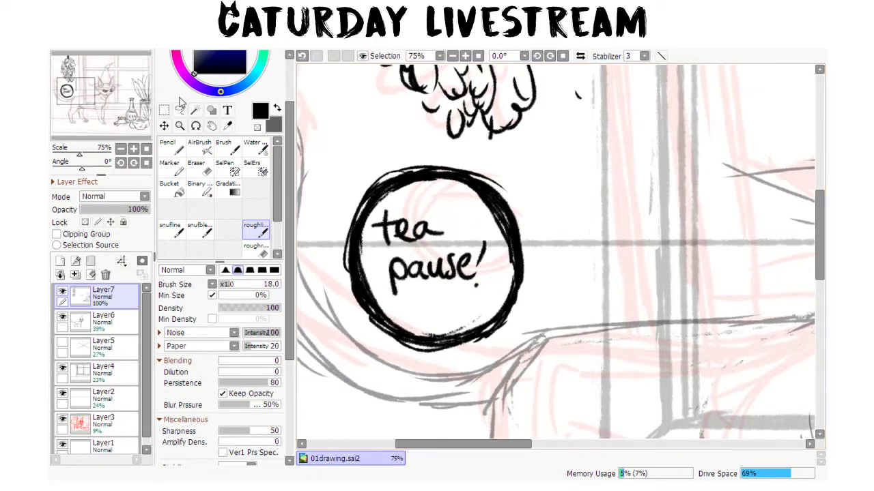
- Lasso the ring with its handwritten text and cut it from the layer
key(l)
mouse_move(420, 150)
mouse_down()
mouse_move(335, 213)
mouse_move(355, 333)
mouse_move(508, 364)
mouse_move(555, 219)
mouse_move(418, 150)
mouse_up()
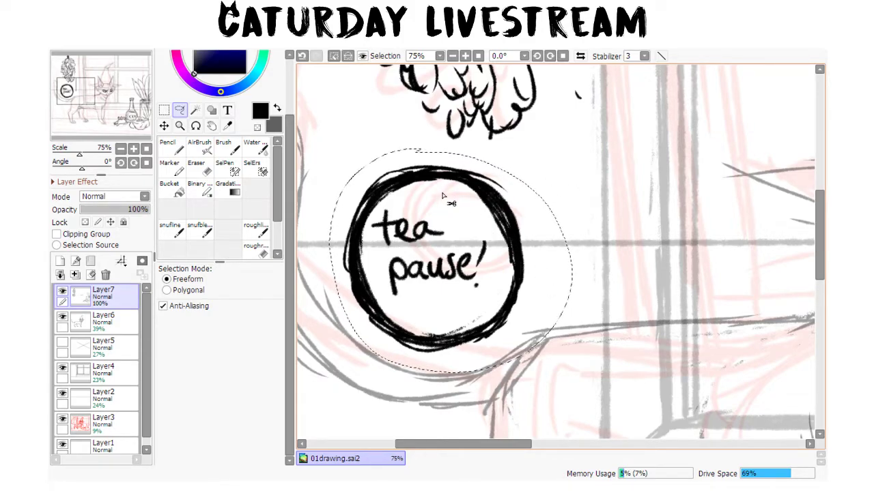
key(ctrl+x)
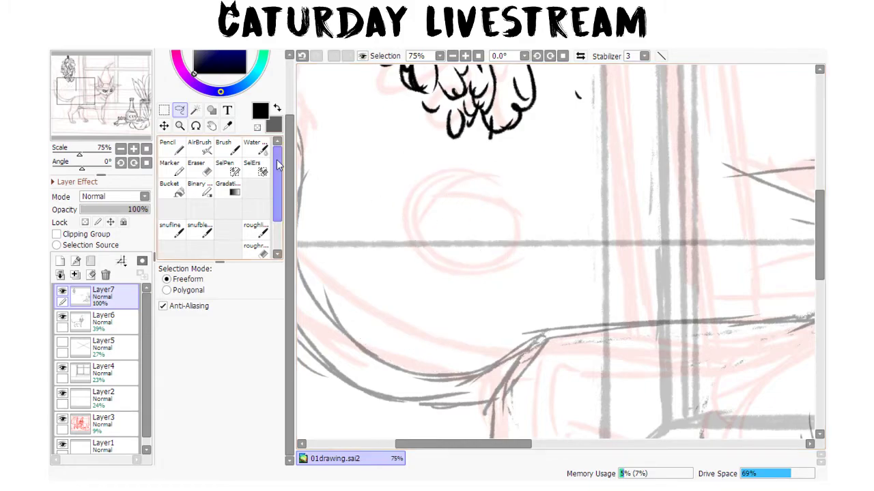
- Draw a filled black upright ellipse with the circle Shape tool below the herbs, undoing the first tries
click(163, 110)
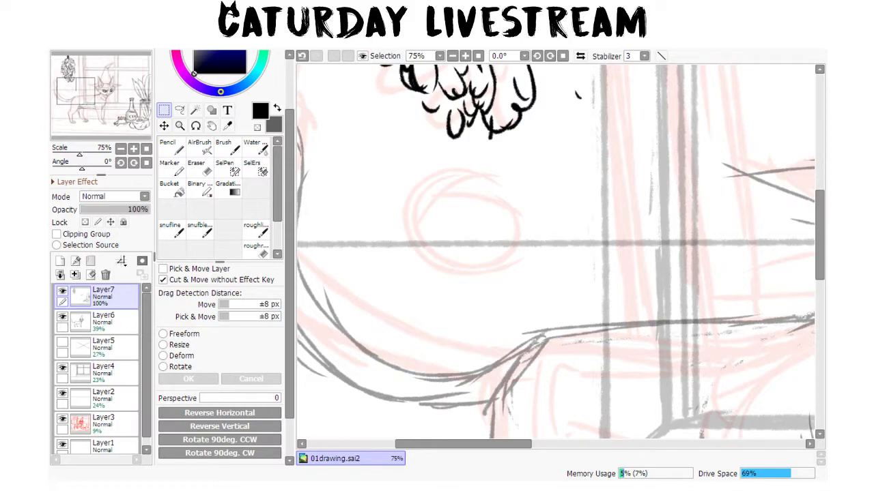
scroll(288, 399, down, 2)
drag(293, 442, 266, 367)
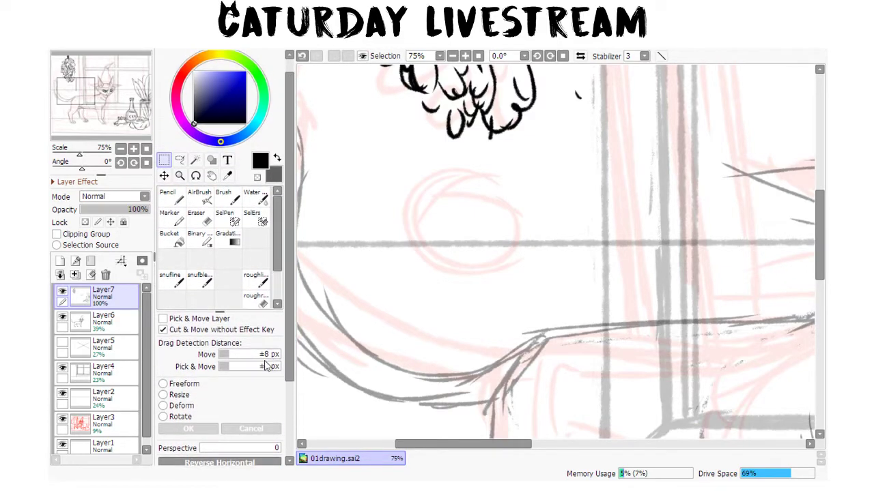
click(212, 160)
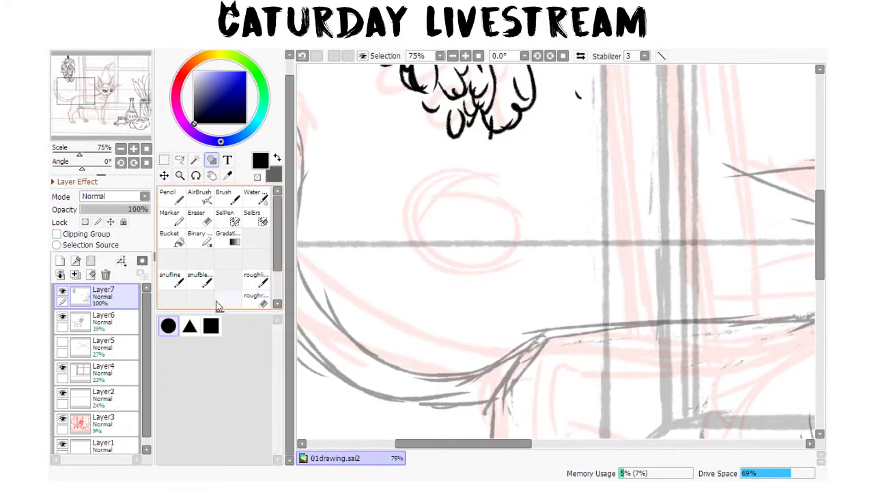
drag(419, 176, 536, 298)
key(ctrl+z)
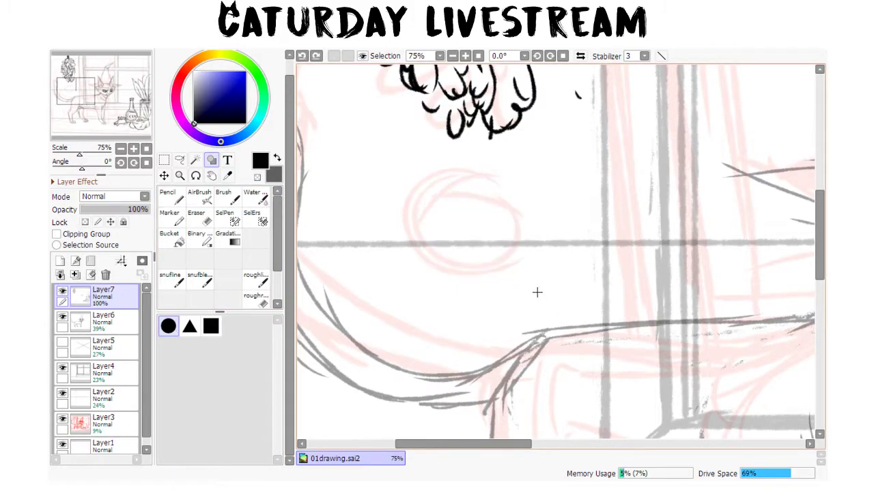
drag(410, 161, 528, 313)
key(ctrl+z)
drag(381, 151, 516, 322)
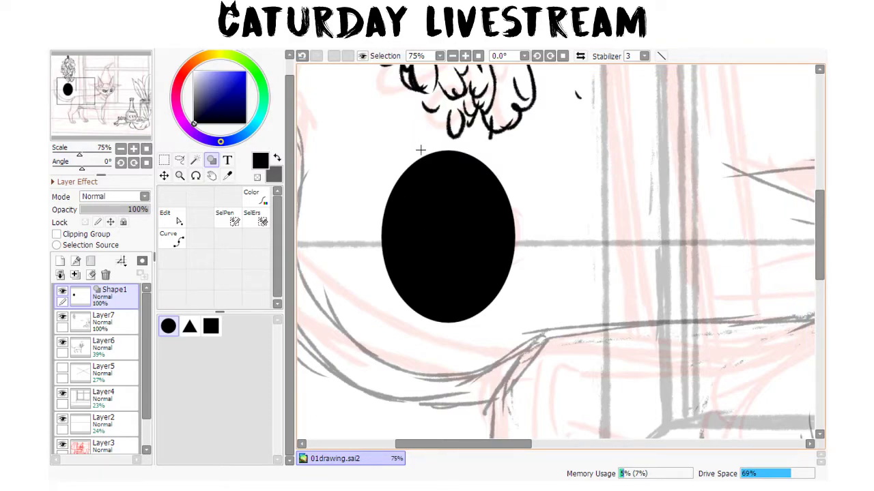
click(423, 187)
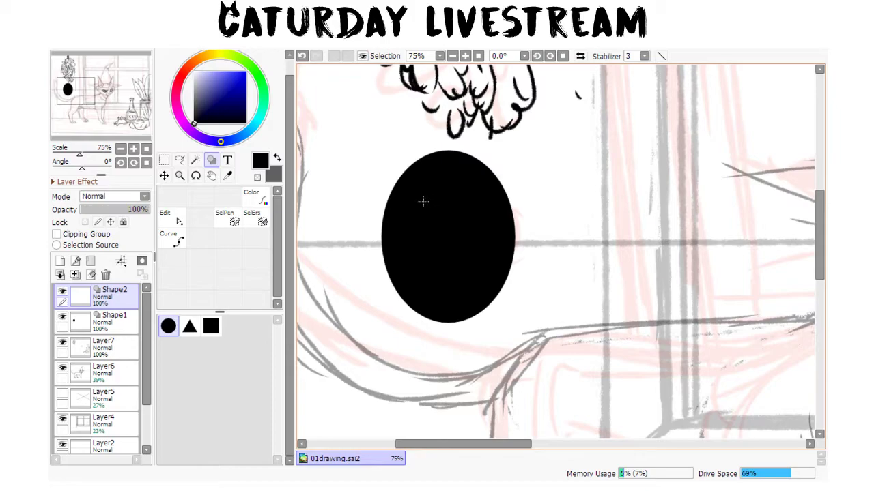
click(164, 160)
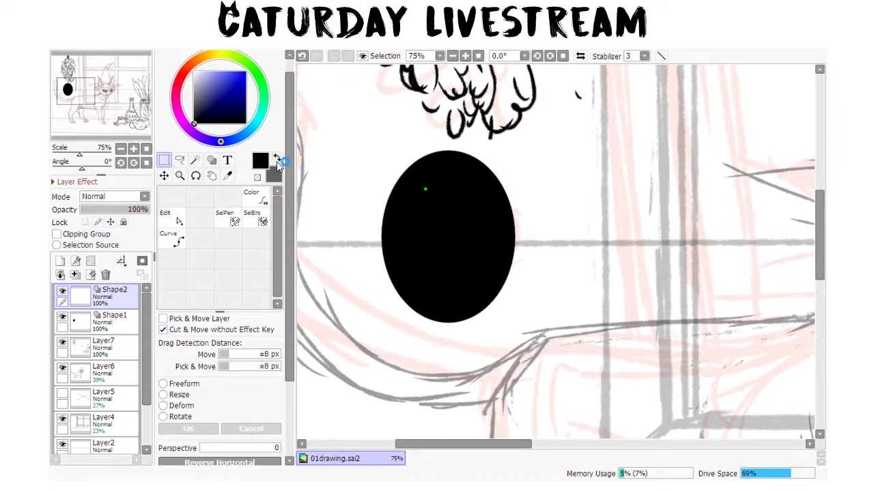
click(228, 176)
click(163, 176)
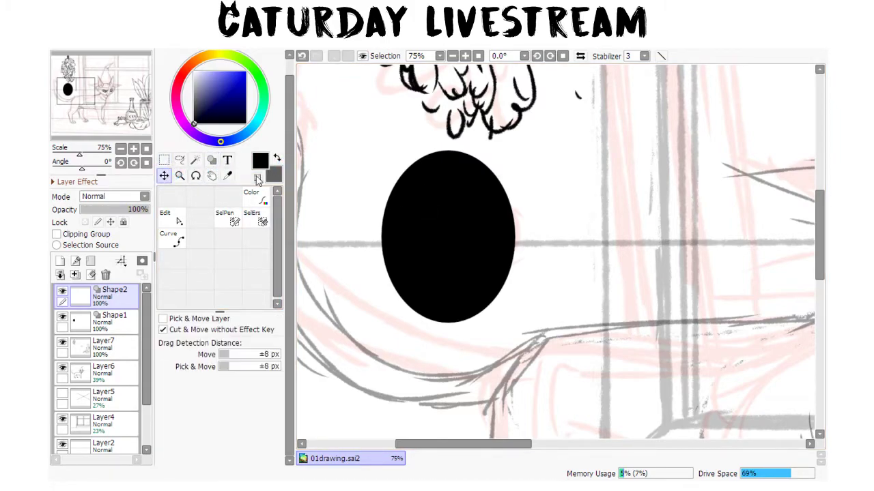
drag(279, 225, 277, 250)
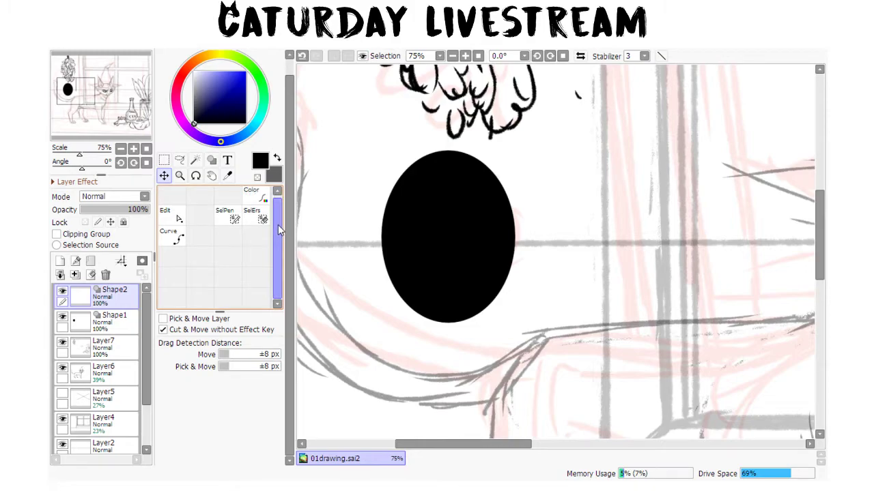
click(105, 274)
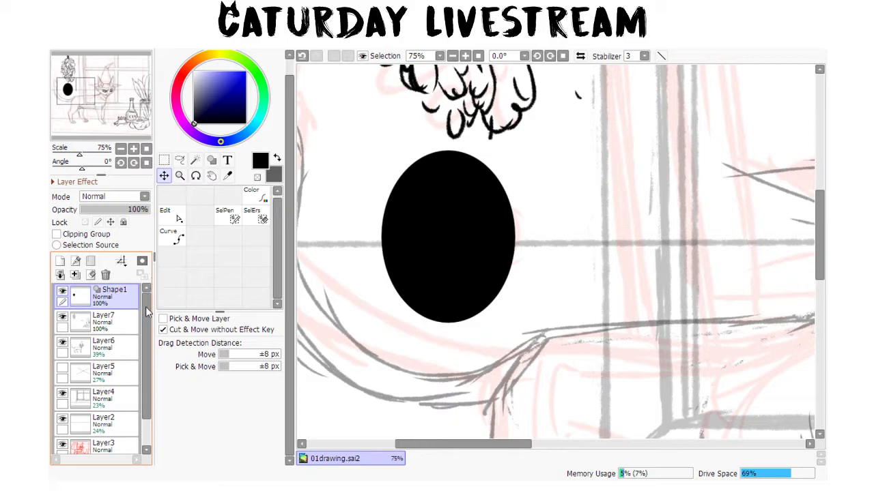
- Convert the ellipse to pixels by transferring it onto a new layer above Layer7, and delete the emptied shape layer
click(113, 321)
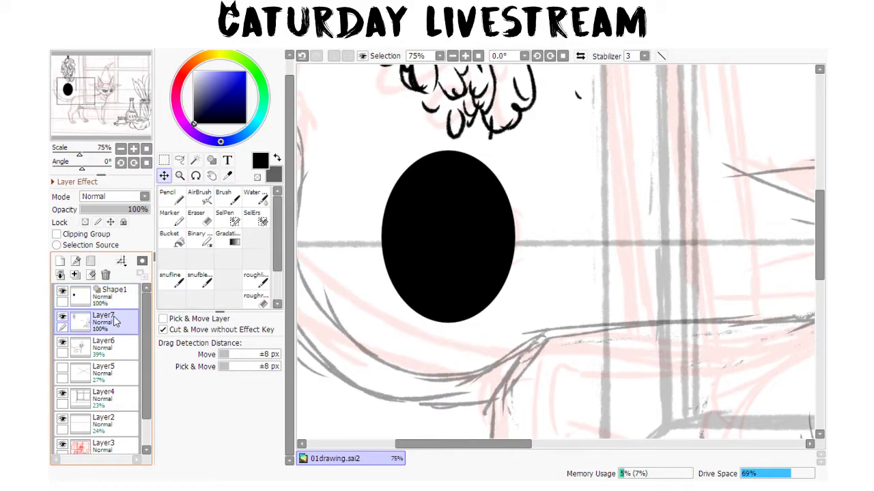
click(60, 262)
click(60, 263)
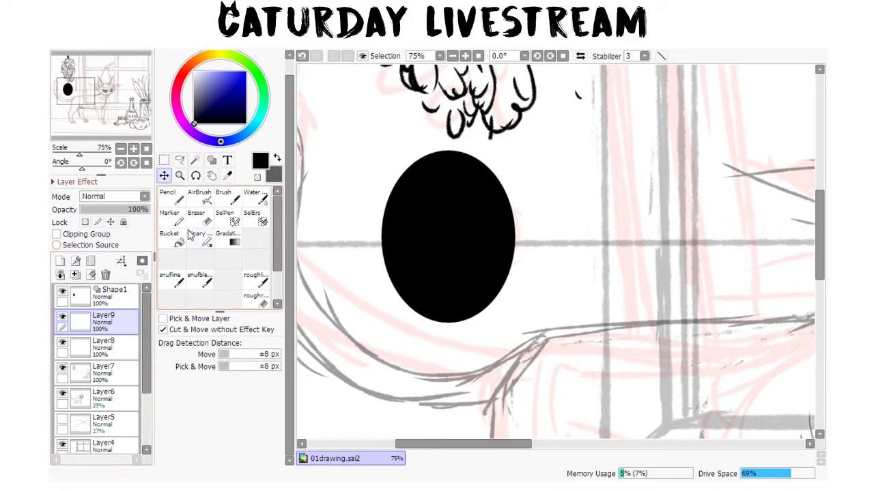
key(ctrl+z)
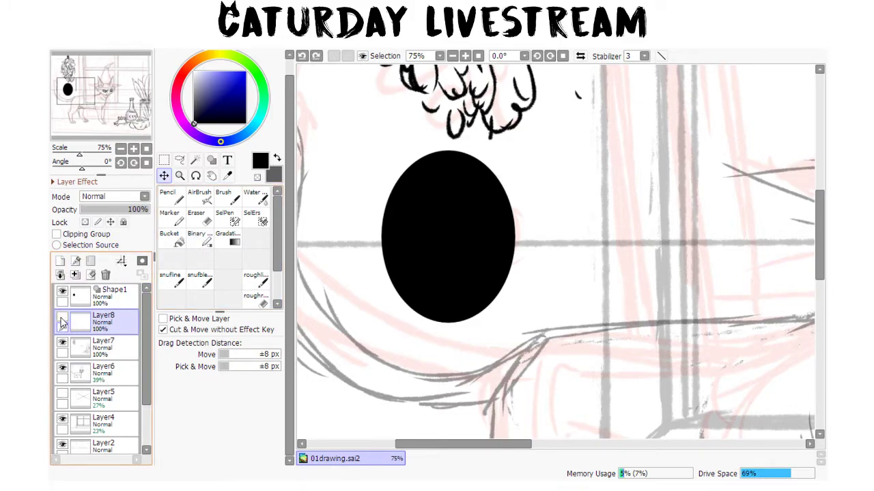
click(111, 305)
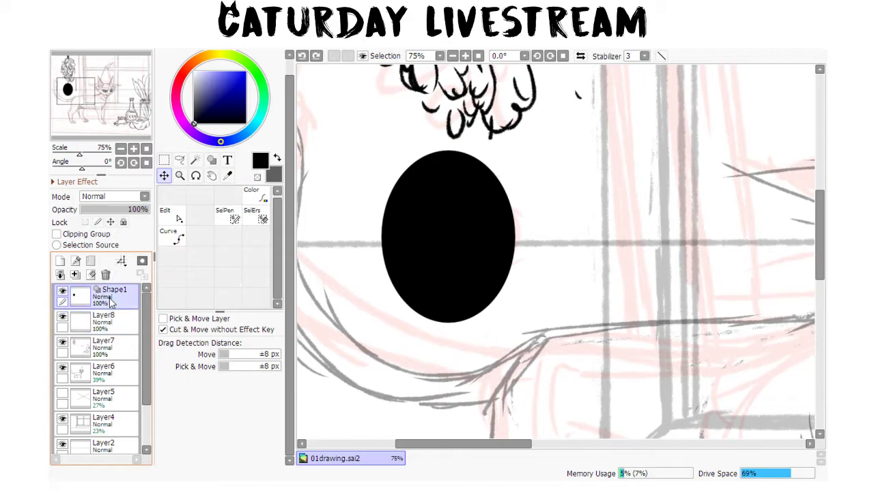
click(60, 275)
click(105, 274)
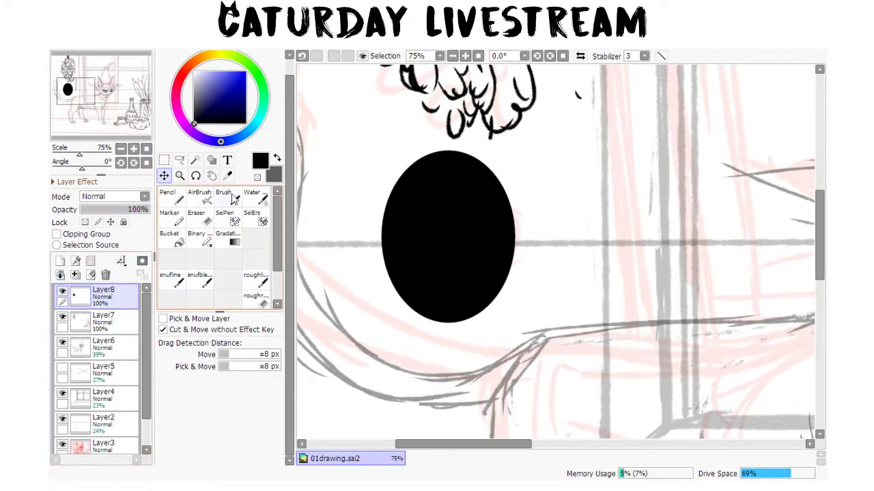
key(e)
mouse_move(405, 180)
mouse_down()
mouse_move(403, 202)
mouse_move(412, 183)
mouse_move(396, 257)
mouse_move(395, 237)
mouse_move(411, 284)
mouse_move(400, 225)
mouse_move(407, 198)
mouse_move(399, 222)
mouse_move(440, 160)
mouse_move(432, 167)
mouse_move(463, 166)
mouse_move(494, 203)
mouse_move(487, 190)
mouse_move(503, 231)
mouse_move(489, 210)
mouse_up()
key(ctrl+z)
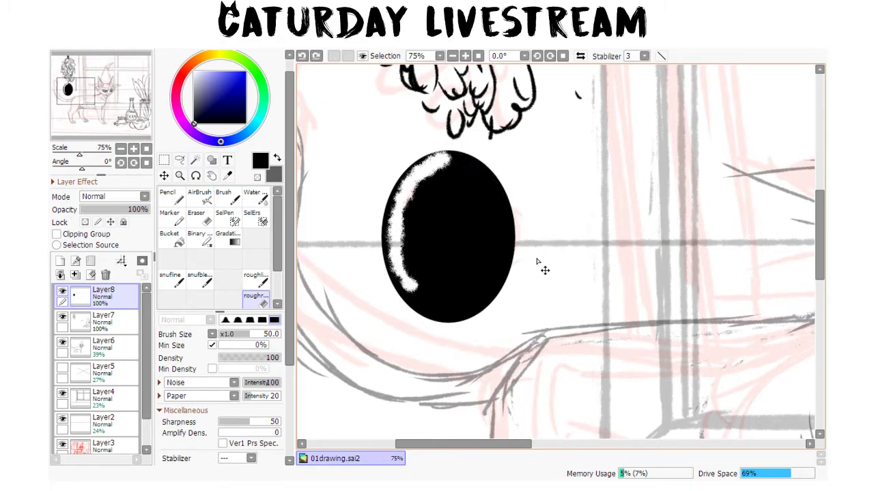
key(ctrl+z)
key(ctrl+z)
key(ctrl+z)
key(ctrl+z)
key(ctrl+z)
key(ctrl+z)
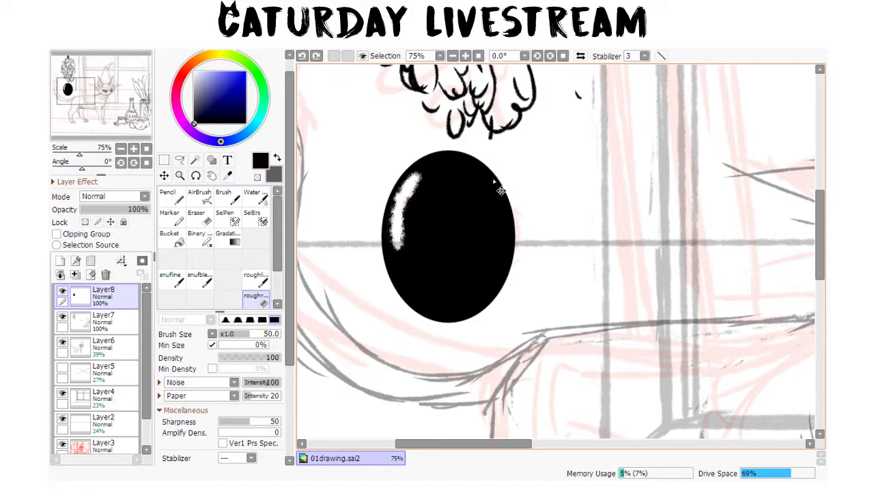
key(ctrl+z)
key(ctrl+z)
key(ctrl+z)
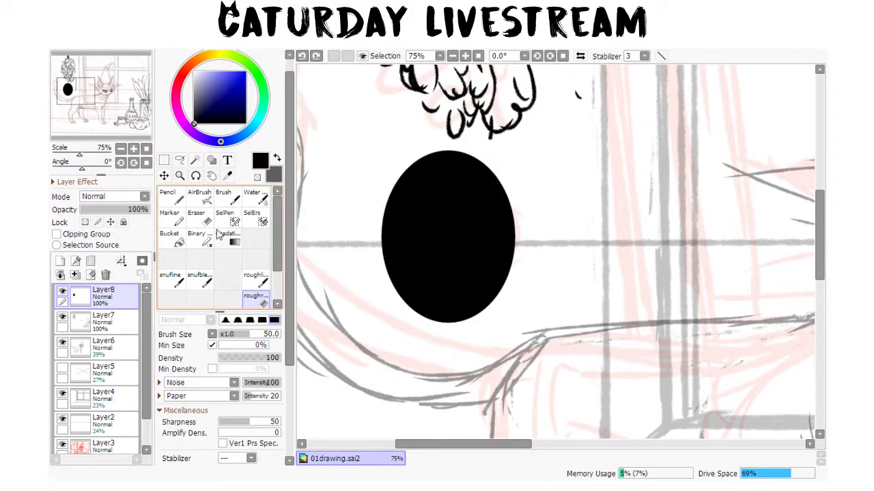
- Hollow out the black ellipse with the Eraser at size 50, leaving only a thin black outline
click(205, 219)
drag(413, 180, 406, 252)
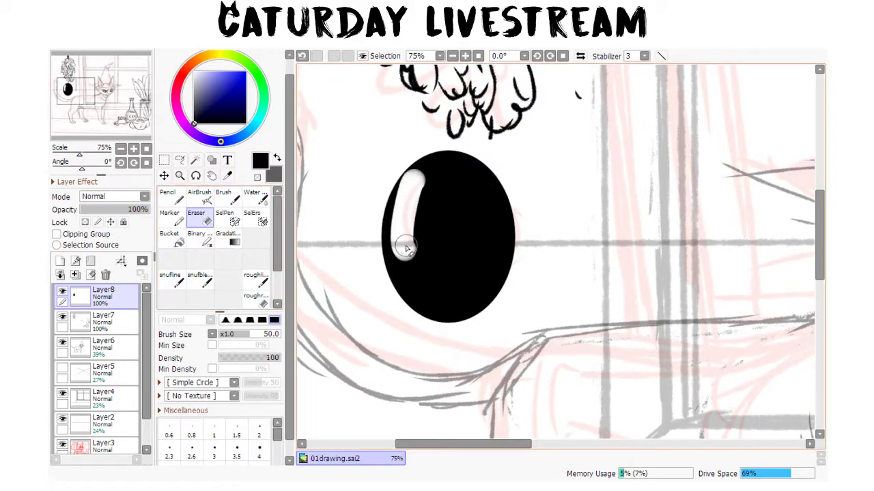
key(ctrl+z)
mouse_move(428, 171)
mouse_down()
mouse_move(403, 213)
mouse_move(410, 202)
mouse_move(404, 247)
mouse_move(407, 200)
mouse_move(399, 243)
mouse_move(419, 297)
mouse_move(455, 305)
mouse_move(476, 284)
mouse_move(469, 301)
mouse_move(485, 283)
mouse_move(489, 250)
mouse_move(457, 268)
mouse_move(448, 291)
mouse_move(435, 268)
mouse_up()
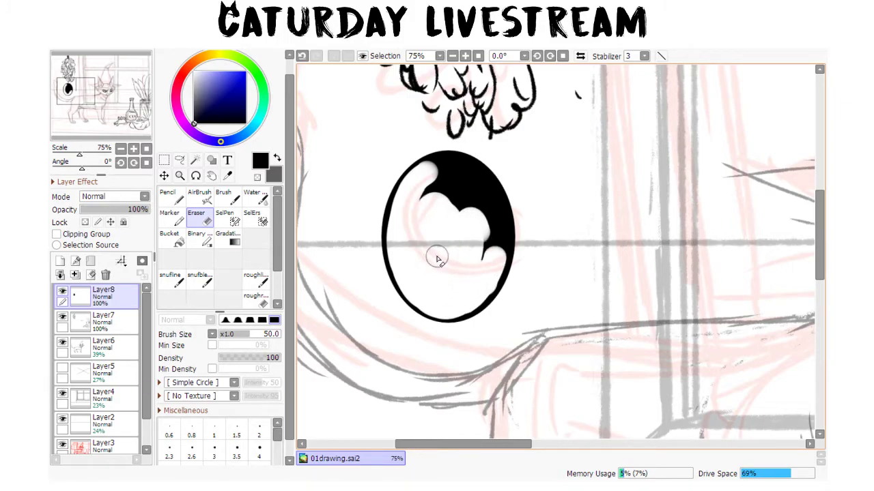
drag(473, 230, 476, 220)
mouse_move(418, 197)
mouse_down()
mouse_move(445, 166)
mouse_move(480, 184)
mouse_move(469, 176)
mouse_move(498, 219)
mouse_move(491, 200)
mouse_move(497, 253)
mouse_move(475, 279)
mouse_move(454, 238)
mouse_move(457, 189)
mouse_up()
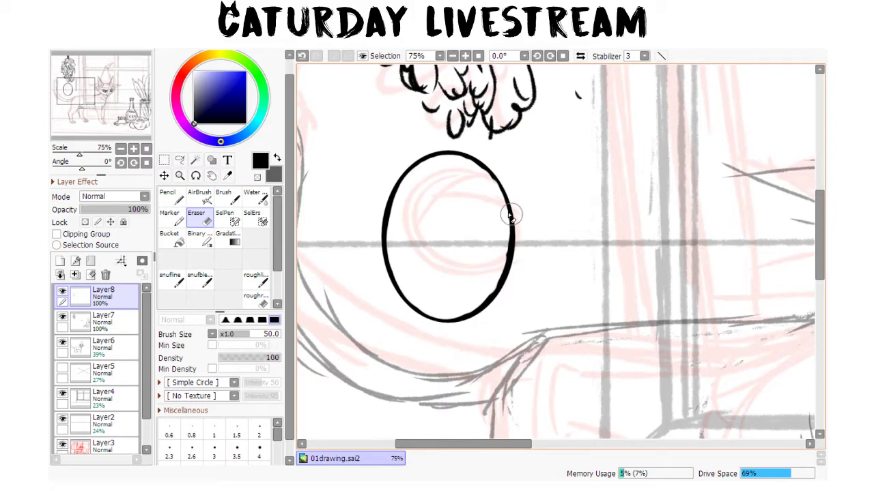
- Draw a second, smaller oval inside the outline with the rough liner to form a picture frame, and clean up its lower edge
key(n)
mouse_move(395, 208)
mouse_down()
mouse_move(396, 265)
mouse_move(396, 248)
mouse_move(413, 292)
mouse_move(434, 311)
mouse_move(473, 311)
mouse_move(448, 316)
mouse_move(468, 308)
mouse_move(432, 309)
mouse_move(477, 301)
mouse_move(500, 239)
mouse_move(398, 203)
mouse_move(436, 161)
mouse_move(490, 183)
mouse_move(501, 226)
mouse_up()
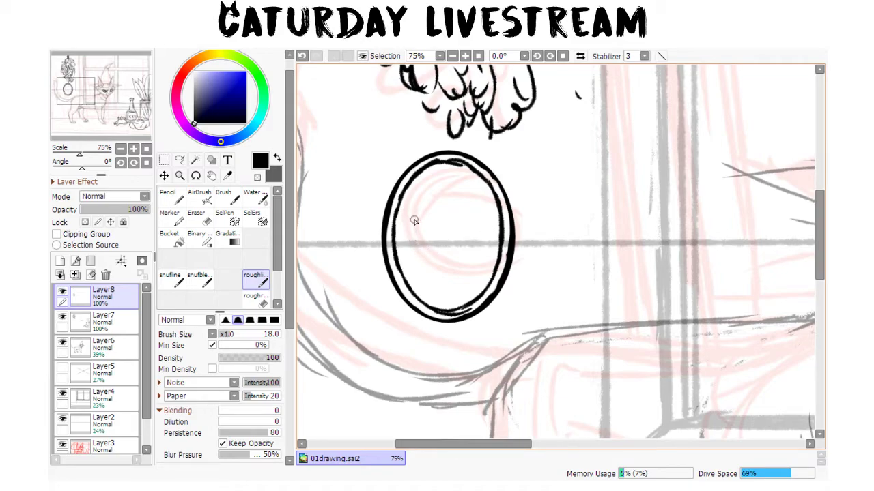
key(e)
mouse_move(405, 242)
mouse_down()
mouse_move(411, 277)
mouse_move(408, 257)
mouse_move(429, 290)
mouse_move(415, 267)
mouse_move(417, 288)
mouse_move(407, 264)
mouse_move(437, 301)
mouse_move(437, 272)
mouse_up()
key(b)
drag(396, 254, 425, 304)
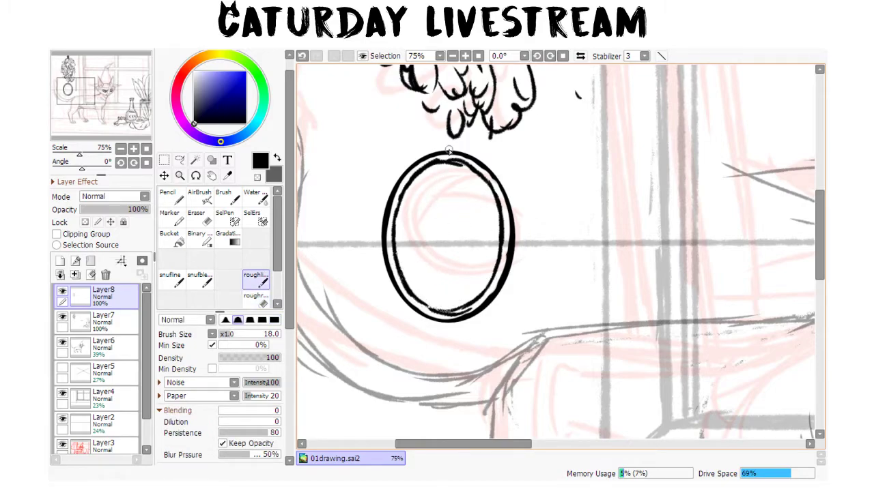
- Draw a grumpy cat's head with eyes, nose, cheek fur and pointed ears inside the oval frame
mouse_move(412, 241)
mouse_down()
mouse_move(459, 247)
mouse_move(424, 204)
mouse_move(466, 228)
mouse_move(438, 229)
mouse_up()
mouse_move(450, 220)
mouse_down()
mouse_move(459, 226)
mouse_move(463, 217)
mouse_move(398, 195)
mouse_move(401, 227)
mouse_move(437, 260)
mouse_up()
drag(450, 243, 456, 249)
mouse_move(454, 199)
mouse_down()
mouse_move(469, 183)
mouse_move(472, 209)
mouse_up()
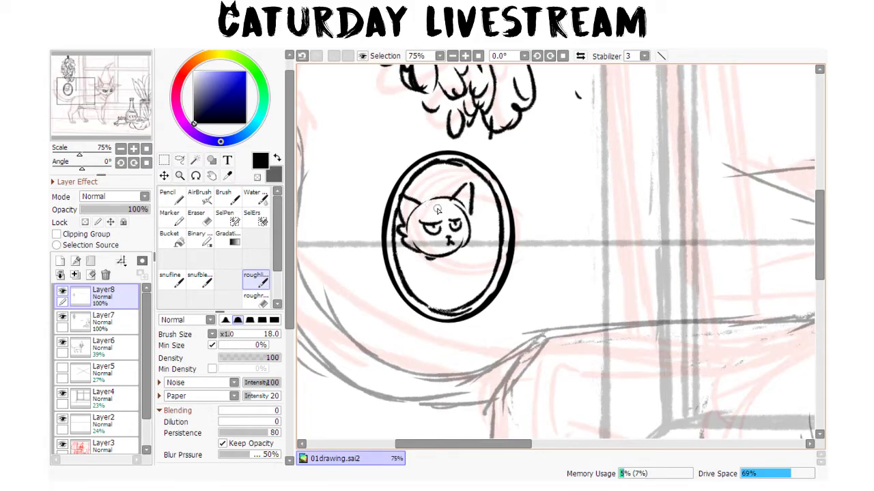
- Sketch a wide hat brim across the portrait cat's head and erase overlapping lines with the rough eraser at size 11
mouse_move(398, 220)
mouse_down()
mouse_move(459, 203)
mouse_move(488, 210)
mouse_move(399, 219)
mouse_move(397, 231)
mouse_move(403, 223)
mouse_up()
drag(472, 228, 496, 216)
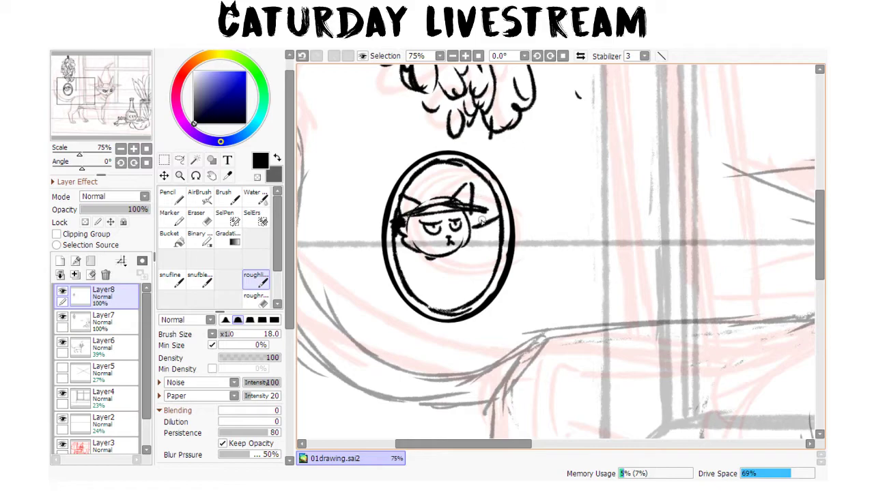
key(e)
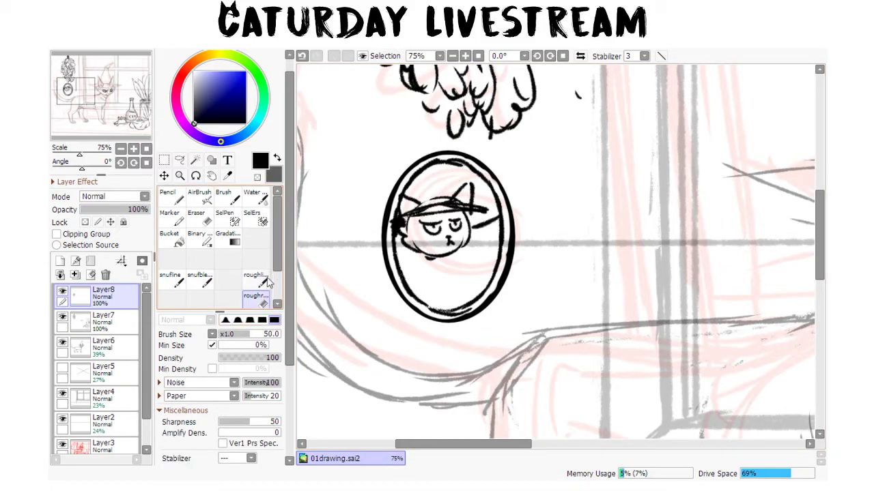
right_click(592, 260)
drag(681, 229, 661, 230)
mouse_move(484, 212)
mouse_down()
mouse_move(410, 220)
mouse_move(488, 220)
mouse_up()
mouse_move(413, 223)
mouse_down()
mouse_move(410, 235)
mouse_move(429, 250)
mouse_up()
drag(435, 212, 437, 217)
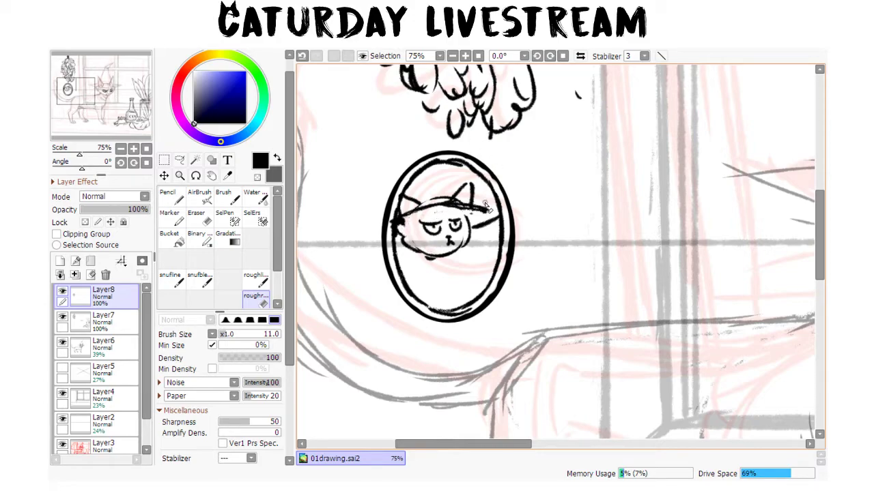
- Draw the hat's crown above the portrait cat's brim and fill the crown and the brim's underside black
key(b)
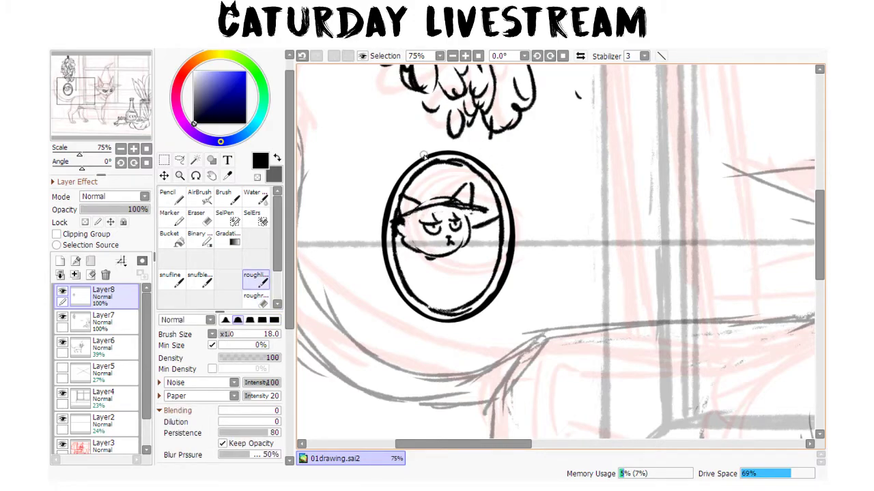
drag(400, 212, 456, 200)
mouse_move(443, 163)
mouse_down()
mouse_move(409, 191)
mouse_move(436, 179)
mouse_move(413, 184)
mouse_move(448, 176)
mouse_up()
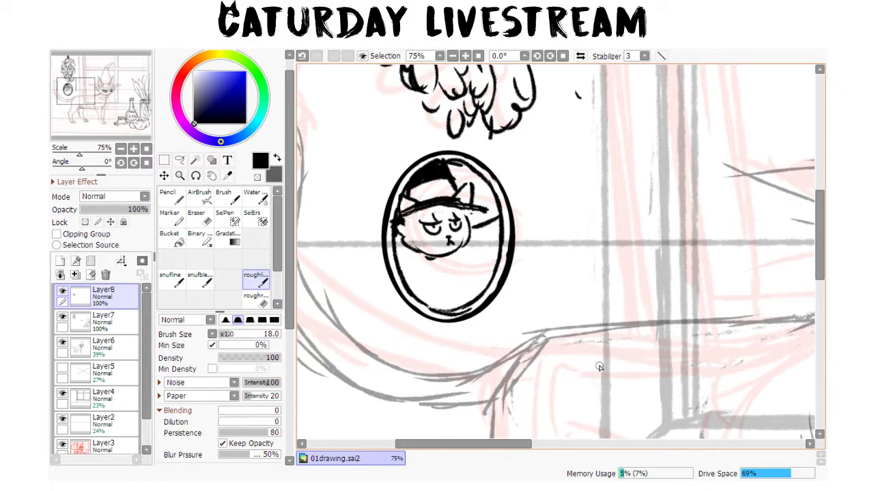
mouse_move(483, 221)
mouse_down()
mouse_move(471, 213)
mouse_move(475, 225)
mouse_move(491, 212)
mouse_move(478, 208)
mouse_move(490, 220)
mouse_up()
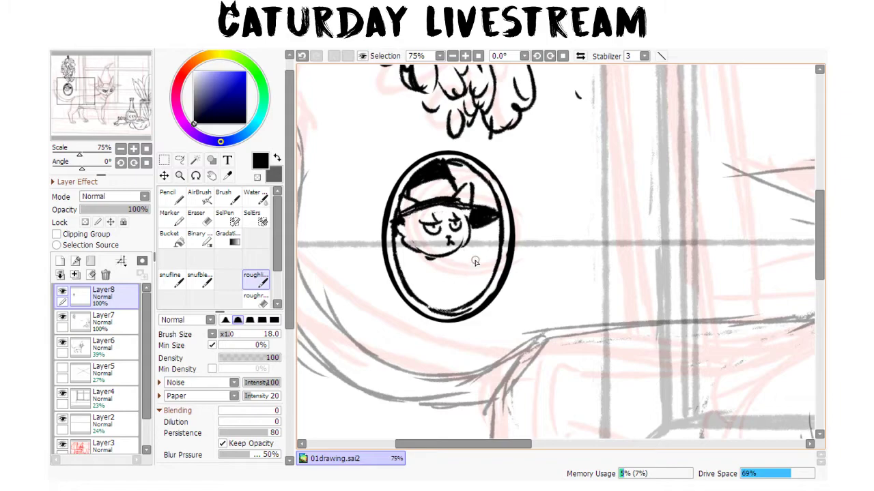
- Draw the portrait cat's chest with a collar and round pendant, and add hatching beside it inside the frame
mouse_move(402, 271)
mouse_down()
mouse_move(419, 256)
mouse_move(427, 267)
mouse_move(415, 256)
mouse_move(454, 265)
mouse_move(463, 252)
mouse_move(469, 293)
mouse_move(447, 312)
mouse_move(429, 295)
mouse_move(454, 310)
mouse_up()
mouse_move(472, 270)
mouse_down()
mouse_move(494, 241)
mouse_move(496, 249)
mouse_up()
drag(476, 233, 477, 244)
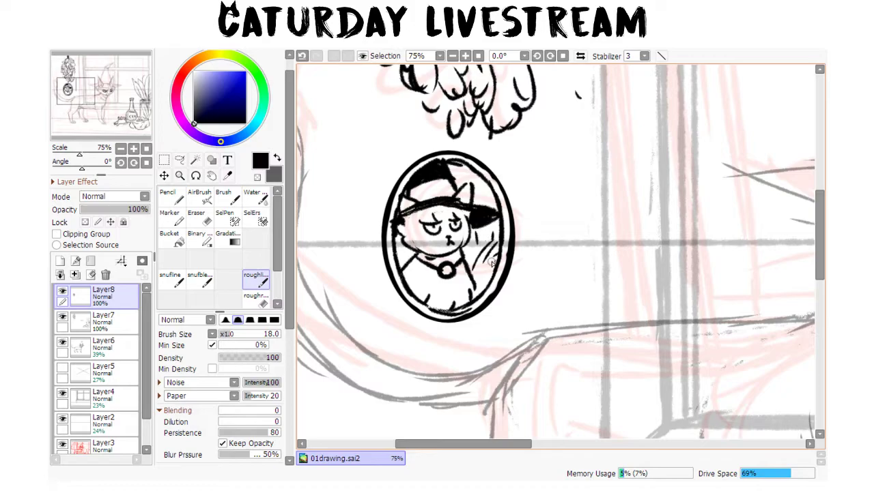
- Look over the whole scene to check the balance of the cat, props and framed portrait
drag(533, 338, 566, 271)
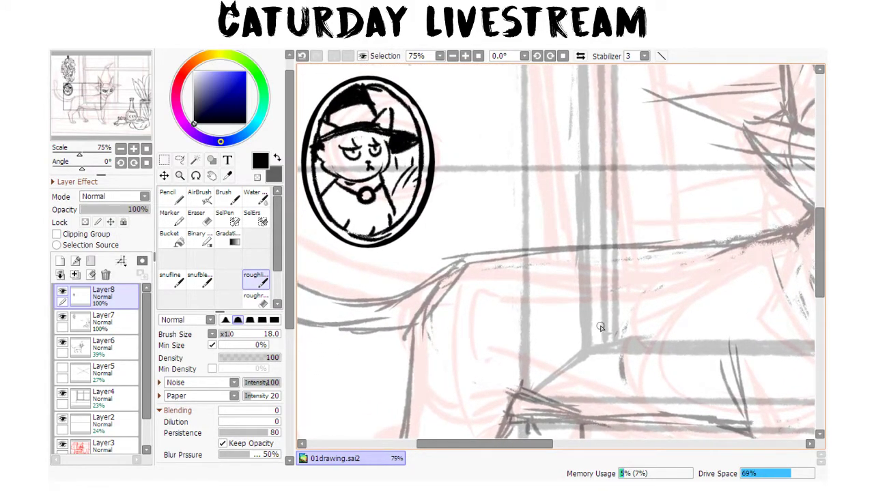
scroll(600, 330, down, 3)
drag(681, 375, 481, 322)
drag(676, 402, 596, 375)
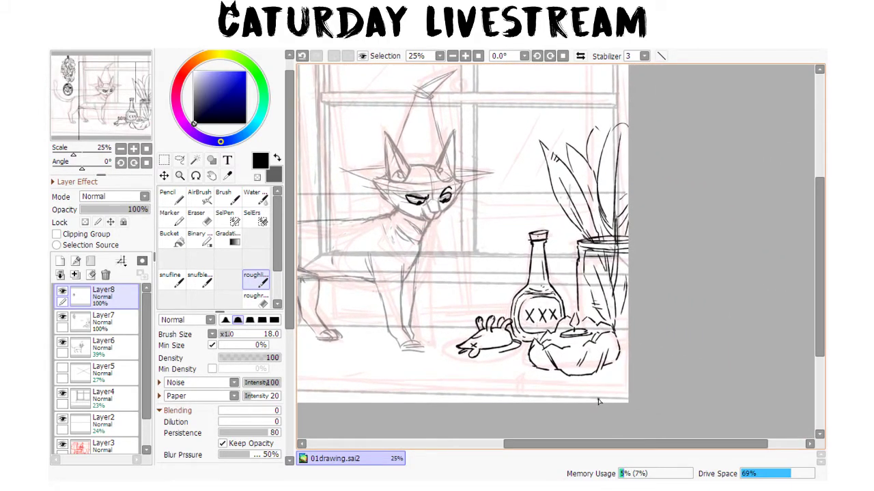
drag(496, 371, 593, 402)
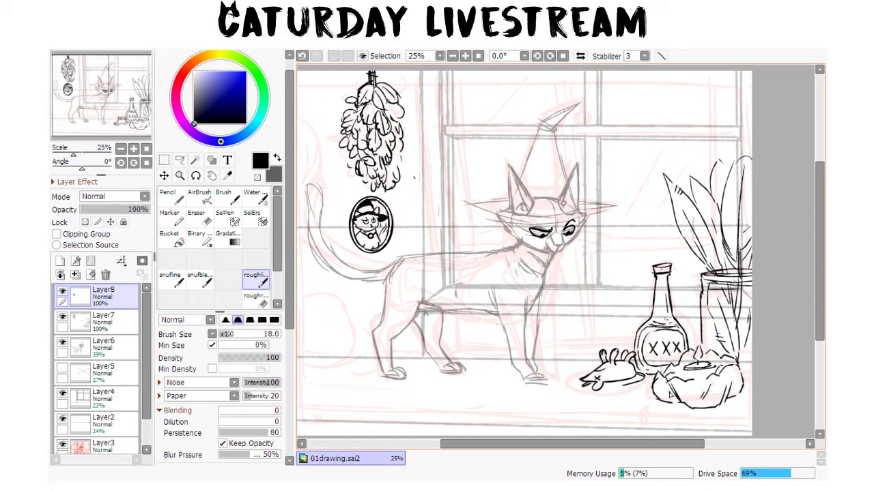
drag(492, 404, 541, 409)
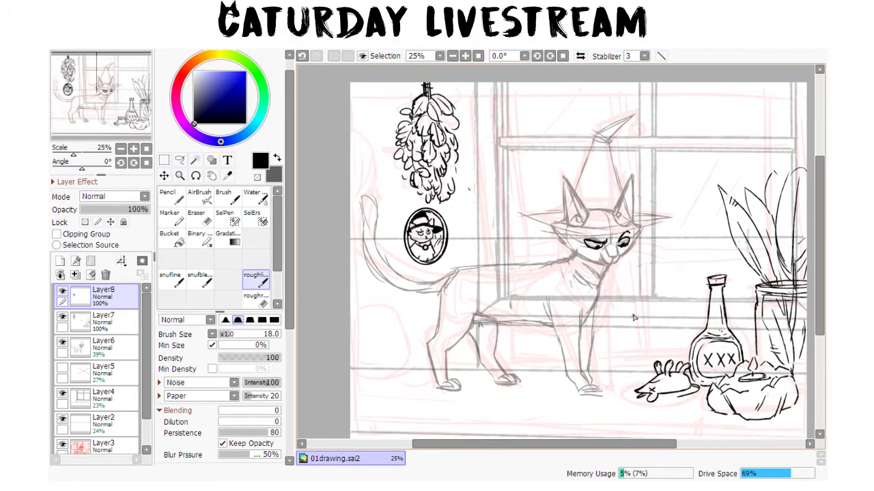
mouse_move(642, 421)
mouse_down()
mouse_move(668, 401)
mouse_move(698, 348)
mouse_up()
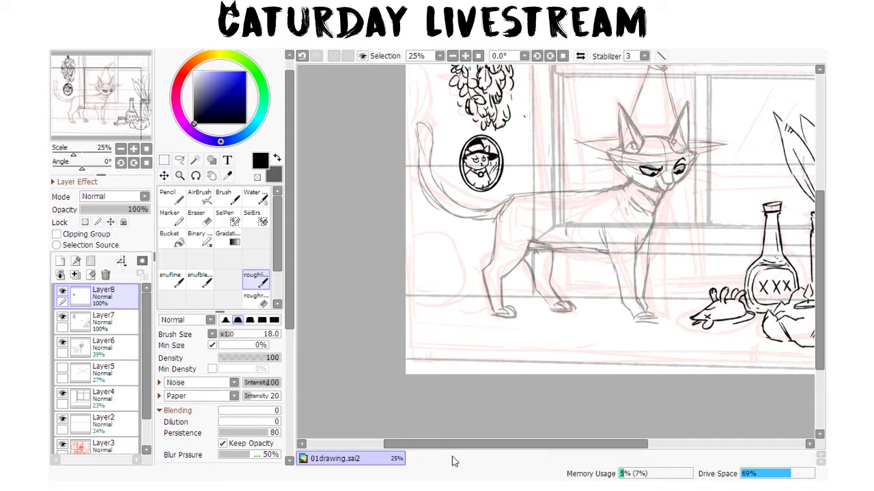
mouse_move(604, 381)
mouse_down()
mouse_move(591, 378)
mouse_move(521, 445)
mouse_up()
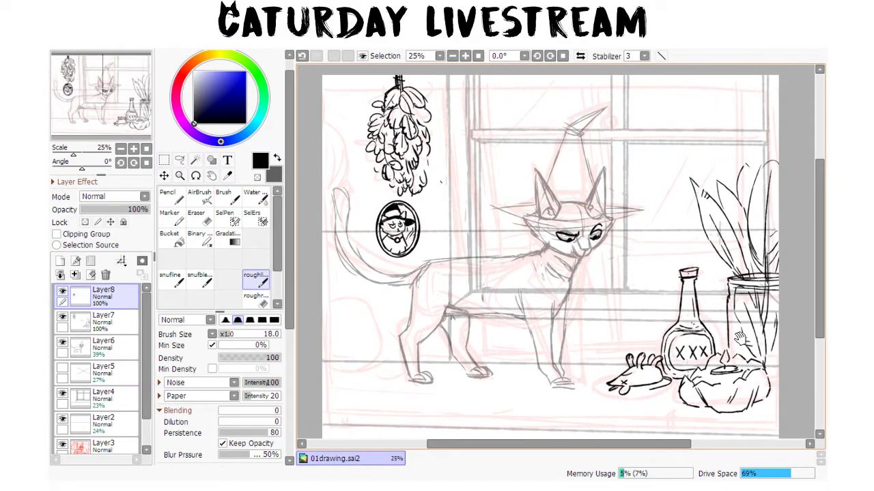
- Draw a faceted crystal hanging on a straight cord from the canvas's upper edge, in front of the window
drag(628, 289, 512, 355)
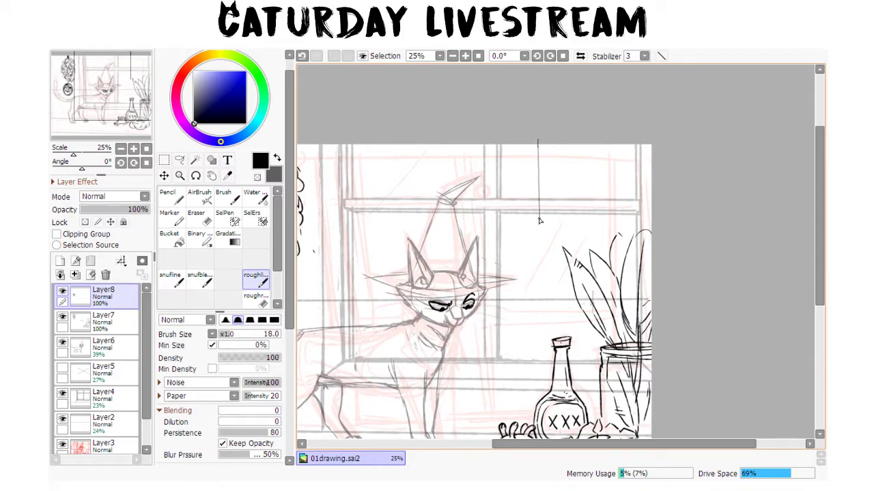
shift+click(537, 182)
drag(536, 178, 531, 188)
drag(537, 200, 539, 182)
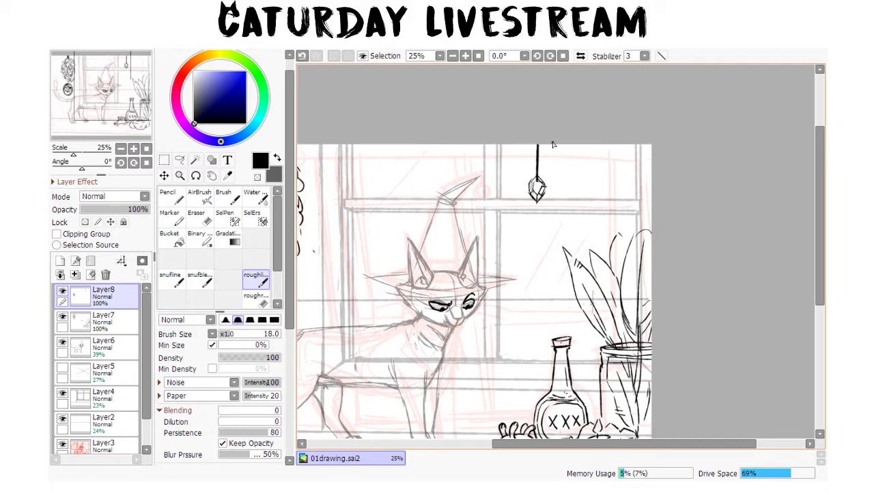
drag(538, 145, 537, 175)
- Draw a second, longer cord beside the crystal with a small round charm at its end, above the plant
drag(575, 144, 577, 226)
drag(638, 285, 543, 282)
drag(385, 313, 428, 278)
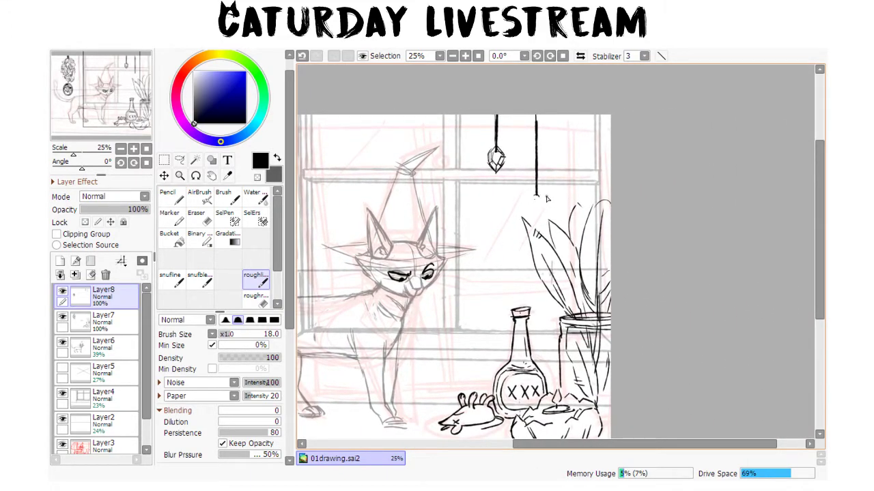
drag(536, 194, 539, 210)
- Draw a drooping garland across the two hanging cords and dot beads along it
mouse_move(484, 115)
mouse_down()
mouse_move(527, 146)
mouse_move(558, 143)
mouse_move(525, 145)
mouse_move(579, 129)
mouse_move(566, 140)
mouse_move(589, 117)
mouse_move(543, 148)
mouse_move(590, 114)
mouse_up()
click(559, 141)
click(577, 131)
click(530, 145)
click(504, 137)
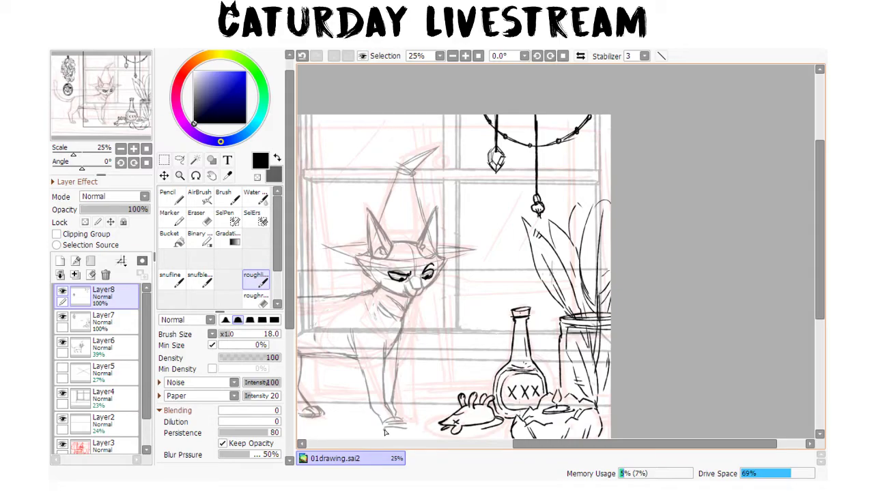
- Draw an oval plate under the dead mouse and scatter crumbs and a small cheese piece around it
mouse_move(510, 405)
mouse_down()
mouse_move(552, 370)
mouse_move(649, 331)
mouse_up()
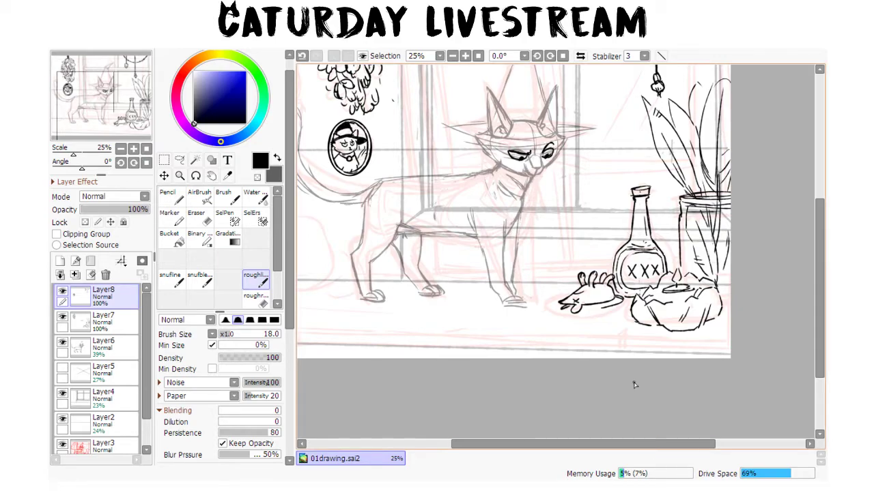
mouse_move(577, 290)
mouse_down()
mouse_move(547, 311)
mouse_move(578, 322)
mouse_move(558, 318)
mouse_move(600, 318)
mouse_move(570, 321)
mouse_move(628, 308)
mouse_move(596, 310)
mouse_up()
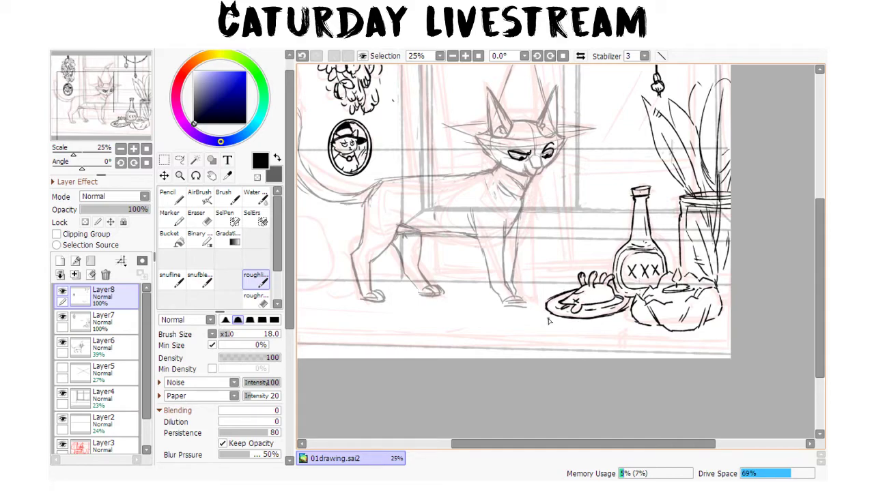
mouse_move(544, 324)
mouse_down()
mouse_move(553, 319)
mouse_move(537, 326)
mouse_move(572, 328)
mouse_up()
drag(548, 286, 547, 289)
- Add a small black ornament on the upper edge of the oval portrait frame
drag(462, 376, 589, 405)
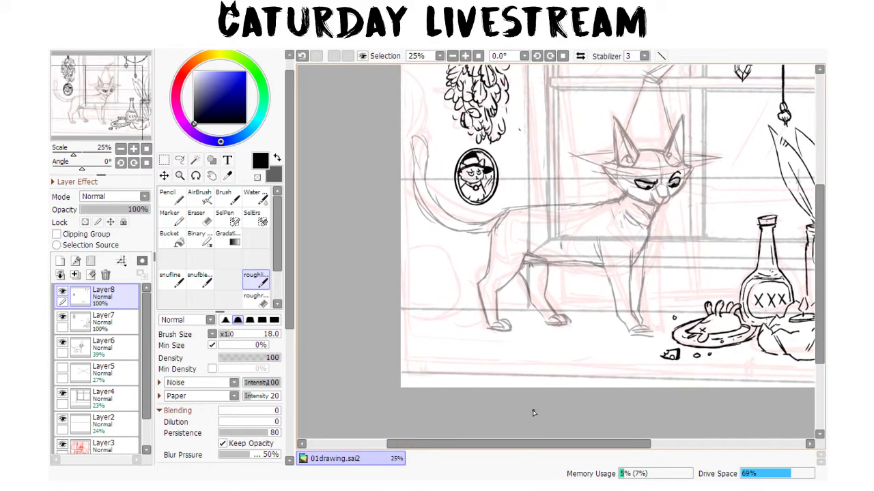
drag(472, 152, 481, 150)
drag(466, 276, 471, 341)
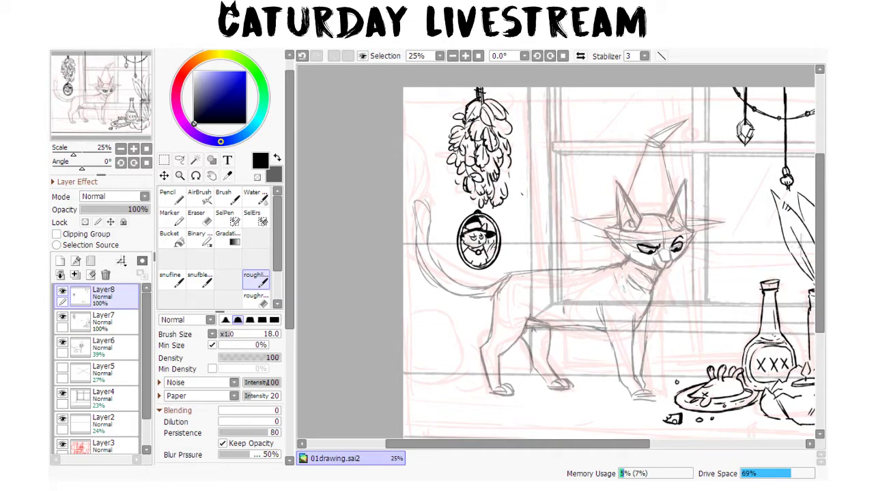
- Hide the red sketch on Layer3 and the guide lines on Layer2
mouse_move(641, 250)
mouse_down()
mouse_move(411, 203)
mouse_move(550, 225)
mouse_up()
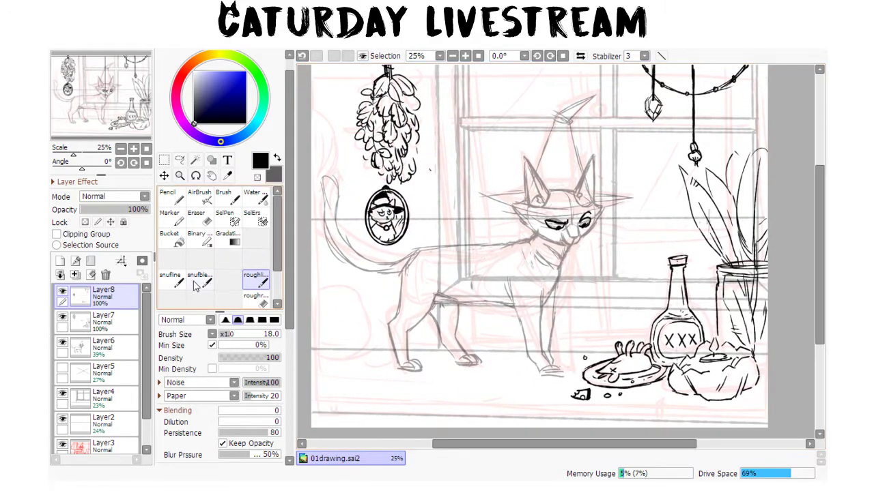
click(62, 445)
click(64, 421)
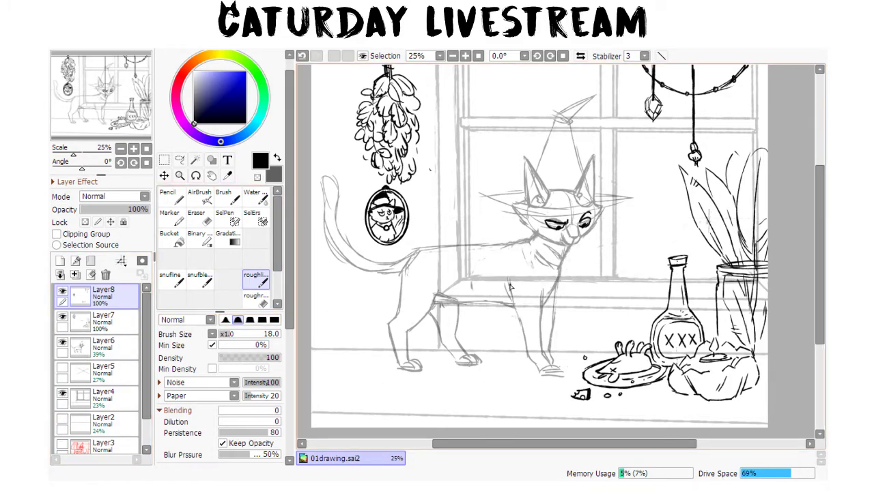
drag(532, 241, 545, 253)
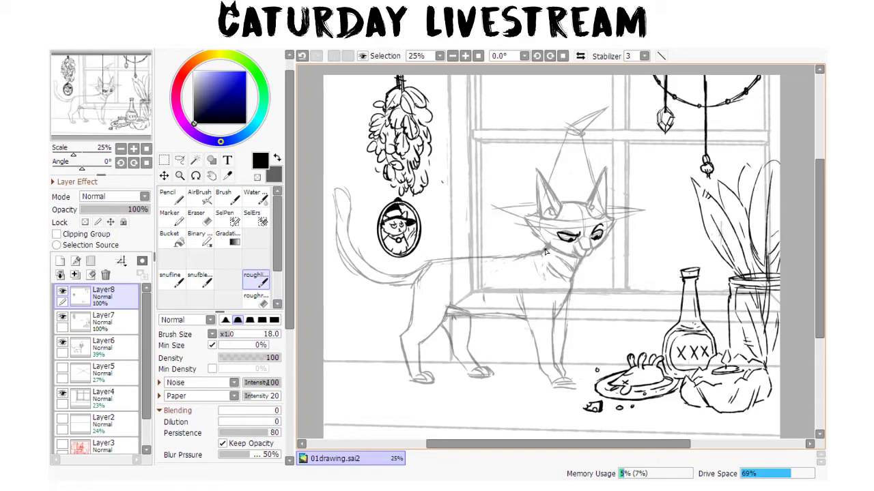
- Create a layer folder, move all the sketch layers above Layer1 into it, and collapse and hide the folder
click(90, 260)
drag(112, 321, 117, 307)
drag(112, 345, 120, 341)
drag(113, 375, 122, 345)
mouse_move(120, 407)
mouse_down()
mouse_move(128, 386)
mouse_move(146, 414)
mouse_move(130, 382)
mouse_move(130, 404)
mouse_up()
drag(146, 376, 146, 335)
click(77, 298)
click(62, 291)
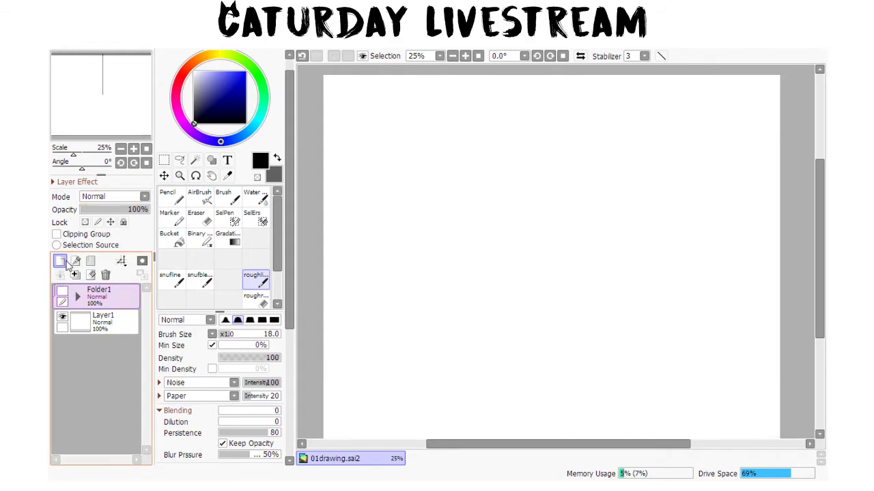
- On a new layer above the folder, handwrite the black heading "Next stream?" and option 1, "pick this up where we left it"
click(60, 261)
mouse_move(501, 97)
mouse_down()
mouse_move(513, 123)
mouse_move(533, 116)
mouse_move(546, 128)
mouse_move(595, 109)
mouse_move(614, 118)
mouse_move(692, 109)
mouse_move(725, 87)
mouse_move(732, 122)
mouse_up()
drag(354, 161, 352, 186)
mouse_move(356, 160)
mouse_down()
mouse_move(408, 179)
mouse_move(447, 172)
mouse_move(452, 181)
mouse_move(476, 183)
mouse_move(475, 164)
mouse_move(490, 183)
mouse_up()
mouse_move(490, 176)
mouse_down()
mouse_move(702, 179)
mouse_move(754, 169)
mouse_move(765, 181)
mouse_up()
drag(759, 167, 770, 165)
mouse_move(354, 250)
mouse_down()
mouse_move(354, 259)
mouse_move(357, 237)
mouse_move(361, 283)
mouse_up()
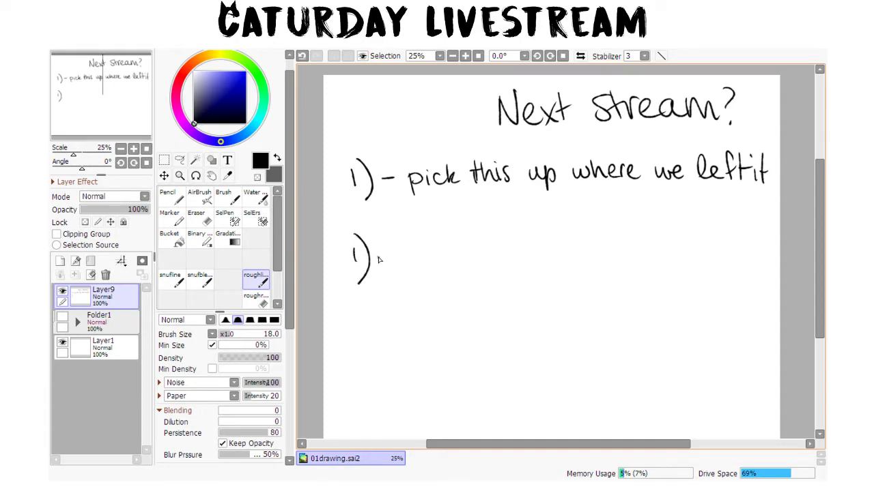
key(ctrl+z)
key(ctrl+z)
key(ctrl+z)
- Handwrite option 2 below the first option, reading "drawing be done, tracing"
mouse_move(349, 254)
mouse_down()
mouse_move(357, 277)
mouse_move(383, 258)
mouse_up()
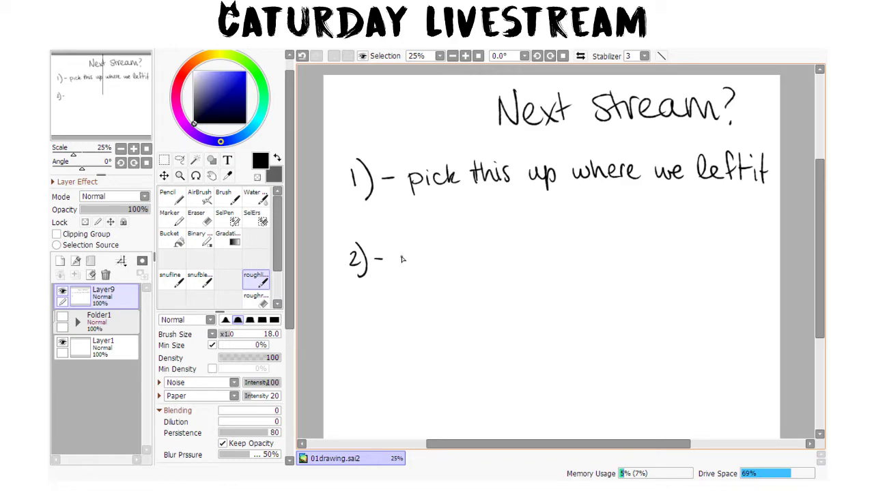
mouse_move(400, 257)
mouse_down()
mouse_move(428, 269)
mouse_move(458, 250)
mouse_move(464, 267)
mouse_move(483, 258)
mouse_move(491, 279)
mouse_move(520, 249)
mouse_move(527, 262)
mouse_move(534, 252)
mouse_move(596, 247)
mouse_move(616, 258)
mouse_move(625, 246)
mouse_move(640, 267)
mouse_up()
drag(667, 225, 663, 259)
mouse_move(656, 246)
mouse_down()
mouse_move(750, 248)
mouse_move(743, 276)
mouse_up()
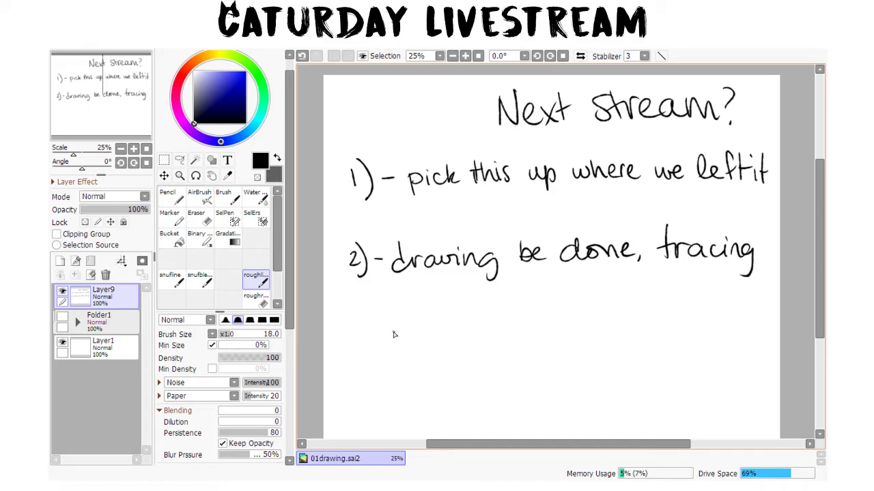
- Handwrite option 3 below the second option, reading "already traced, wc step -"
mouse_move(354, 334)
mouse_down()
mouse_move(354, 353)
mouse_move(370, 366)
mouse_move(385, 339)
mouse_move(417, 347)
mouse_move(430, 333)
mouse_move(429, 353)
mouse_move(441, 345)
mouse_move(486, 346)
mouse_up()
drag(490, 332, 494, 359)
mouse_move(514, 317)
mouse_down()
mouse_move(514, 345)
mouse_move(527, 331)
mouse_up()
mouse_move(527, 345)
mouse_down()
mouse_move(543, 334)
mouse_move(557, 345)
mouse_move(584, 334)
mouse_move(587, 344)
mouse_up()
mouse_move(590, 336)
mouse_down()
mouse_move(586, 346)
mouse_move(642, 325)
mouse_up()
mouse_move(654, 325)
mouse_down()
mouse_move(648, 338)
mouse_move(678, 335)
mouse_up()
drag(673, 325, 685, 325)
drag(687, 330, 702, 344)
drag(701, 327, 703, 334)
drag(718, 332, 728, 331)
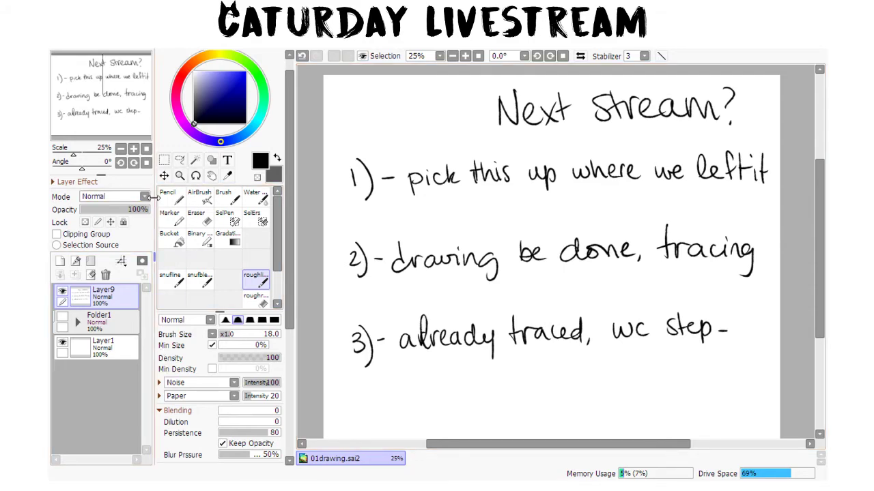
- Switch the brush color to bright blue and draw two tally marks under option 2 and three under option 3
click(246, 73)
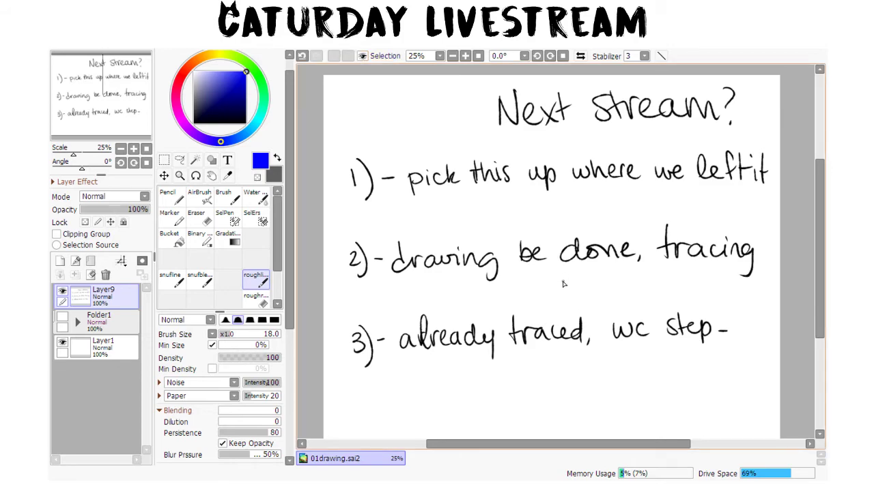
drag(358, 372, 359, 387)
drag(355, 283, 356, 295)
drag(363, 372, 364, 387)
drag(364, 282, 364, 295)
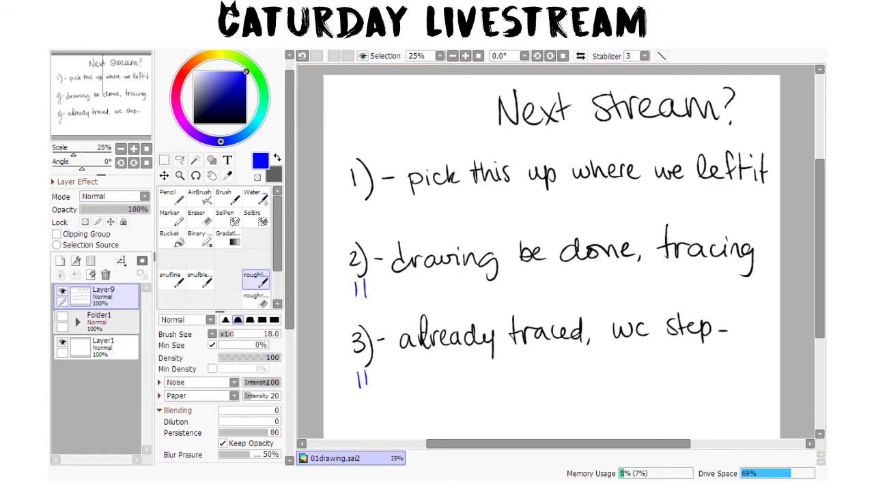
drag(375, 372, 373, 386)
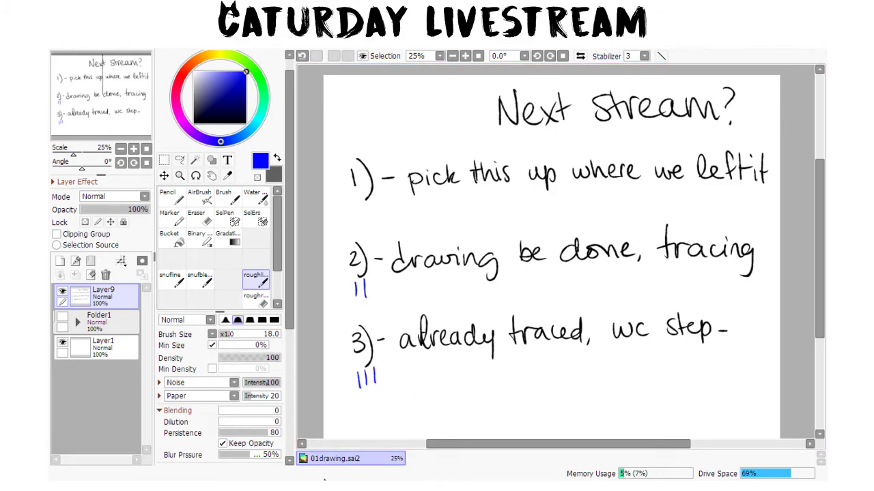